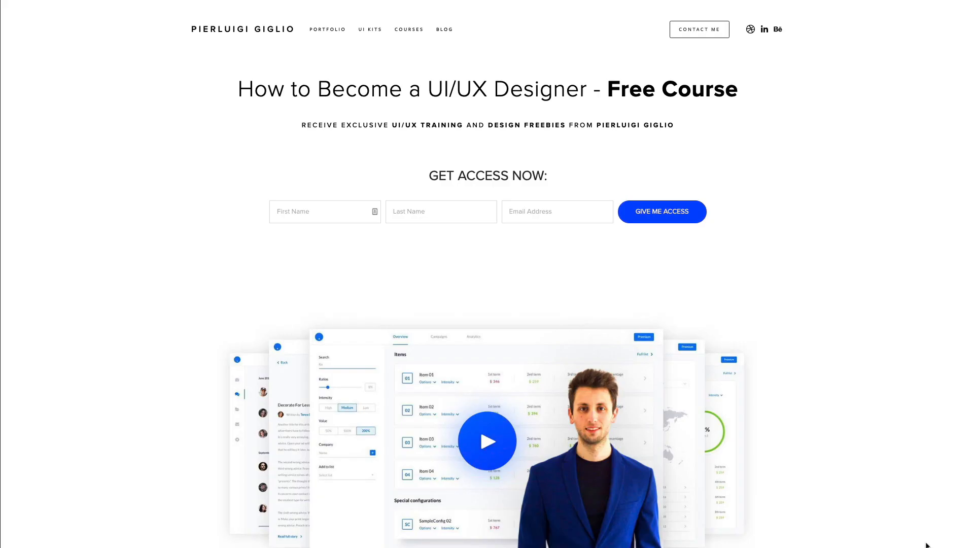
Look through the free UI/UX course landing page, from the sign-up form down to the free source file examples.
scroll(925, 546, down, 4)
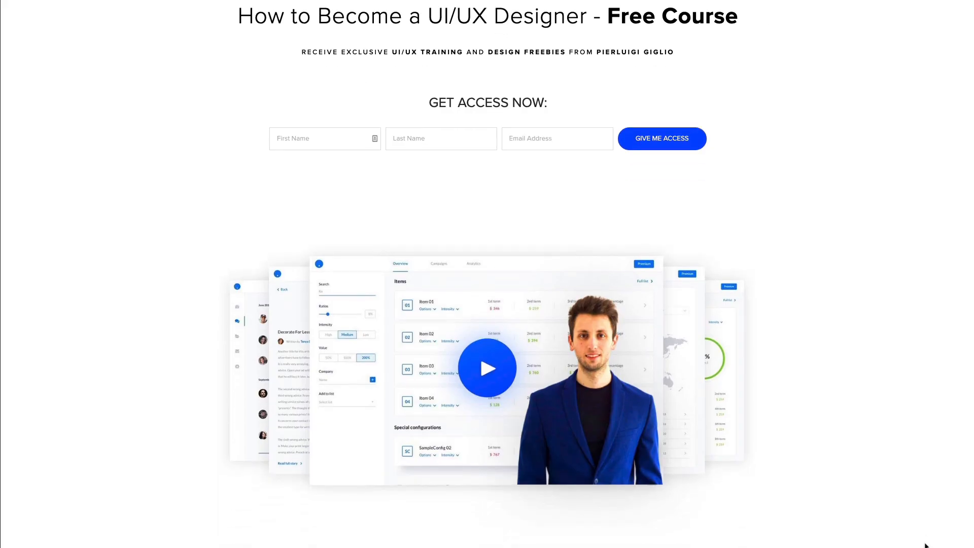
scroll(925, 546, down, 9)
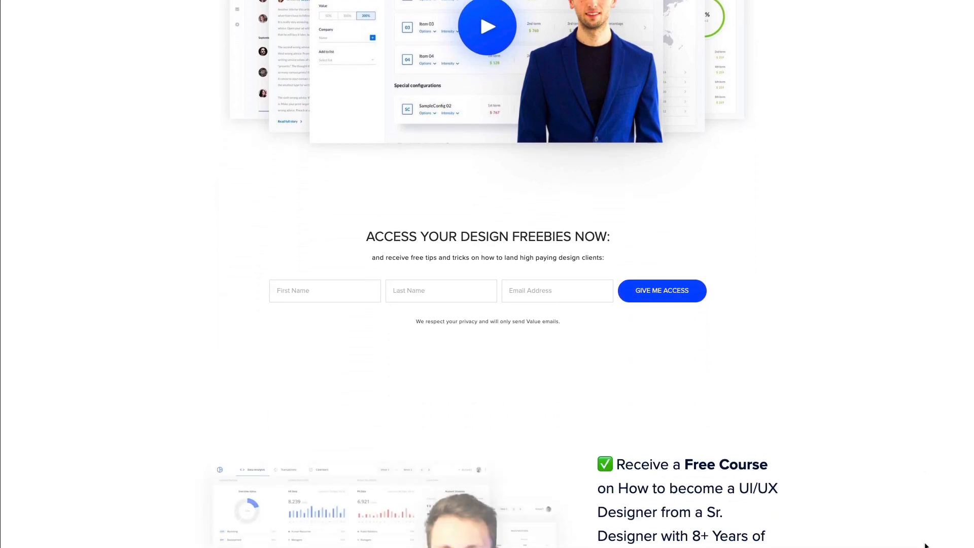
scroll(925, 545, down, 3)
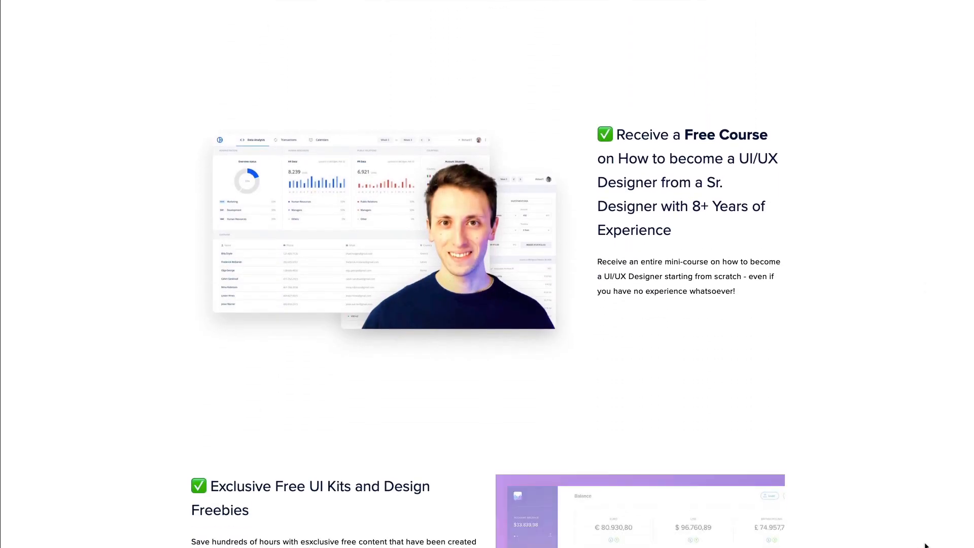
scroll(925, 546, down, 10)
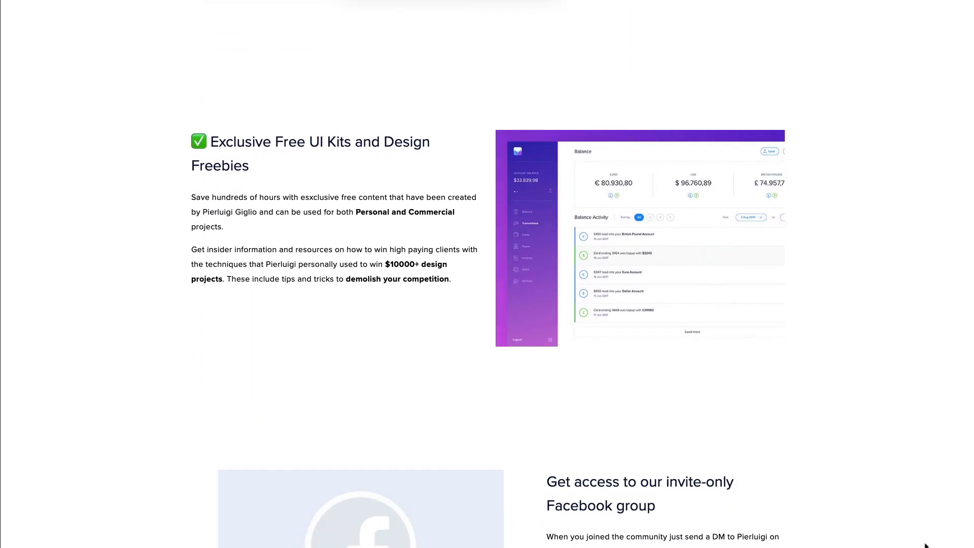
scroll(925, 546, down, 5)
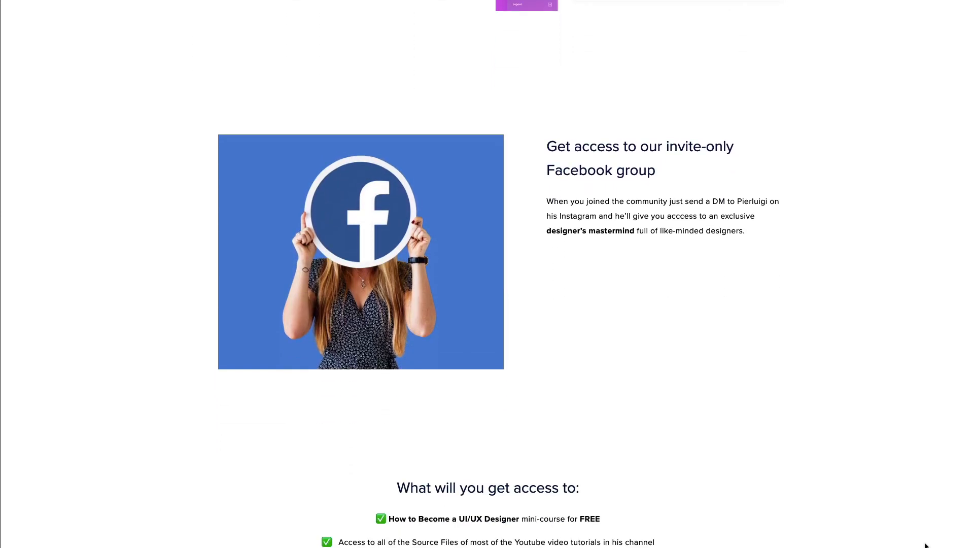
scroll(924, 546, down, 6)
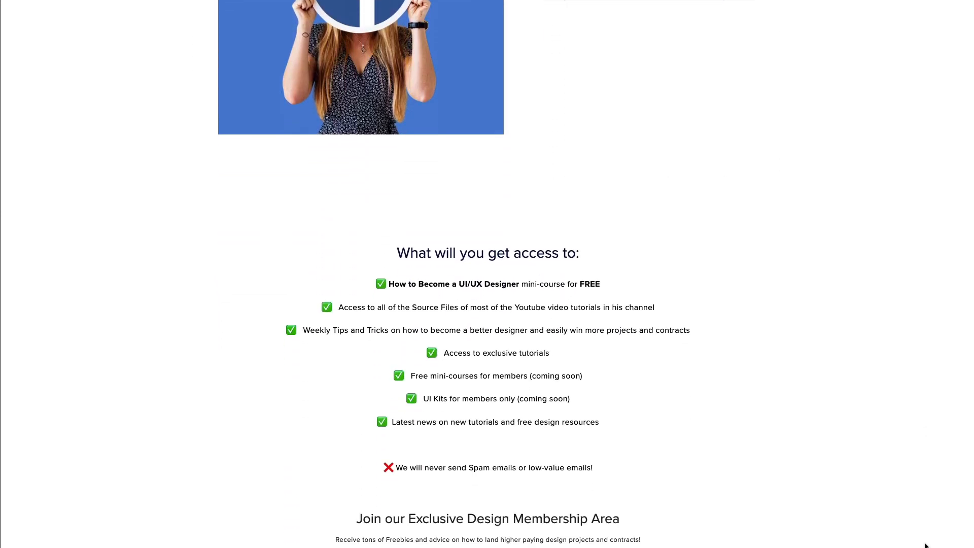
scroll(925, 545, down, 7)
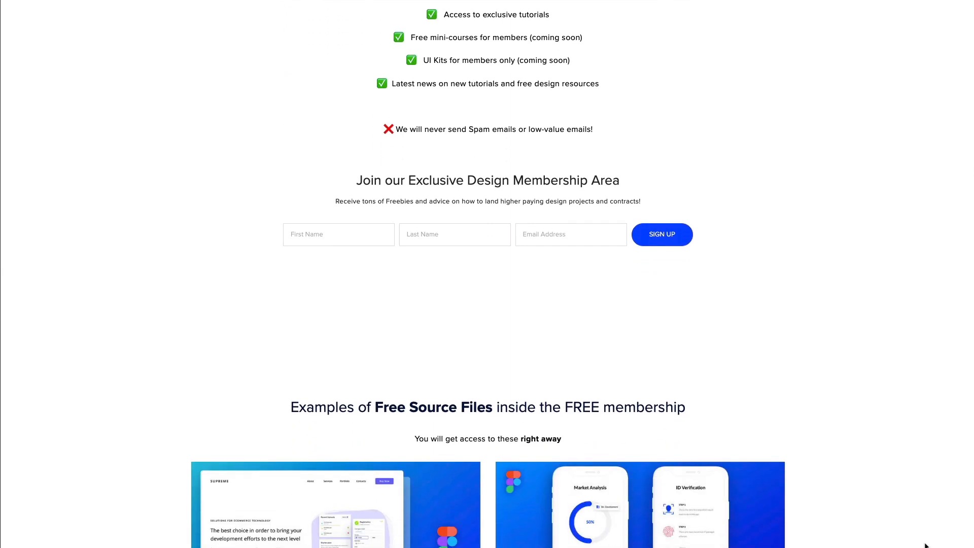
scroll(925, 546, down, 3)
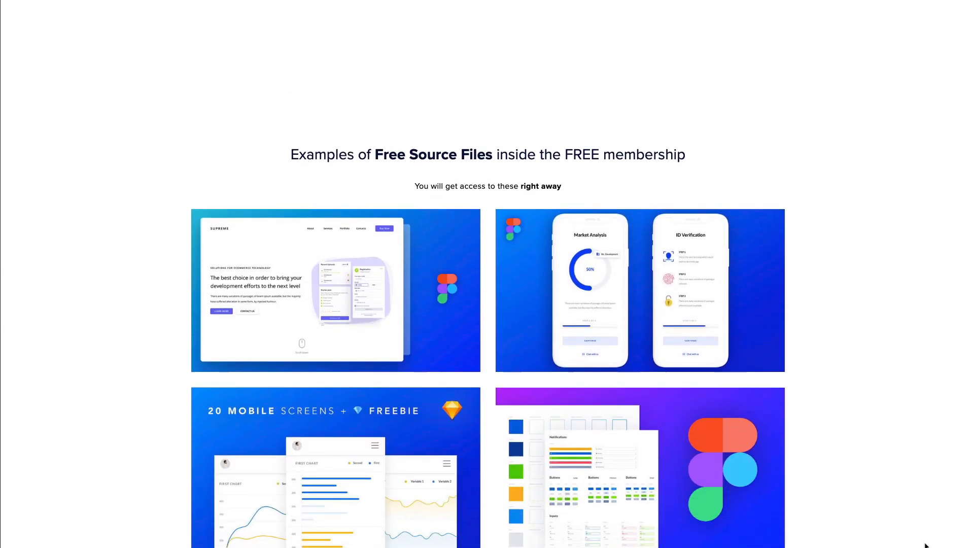
scroll(925, 545, down, 2)
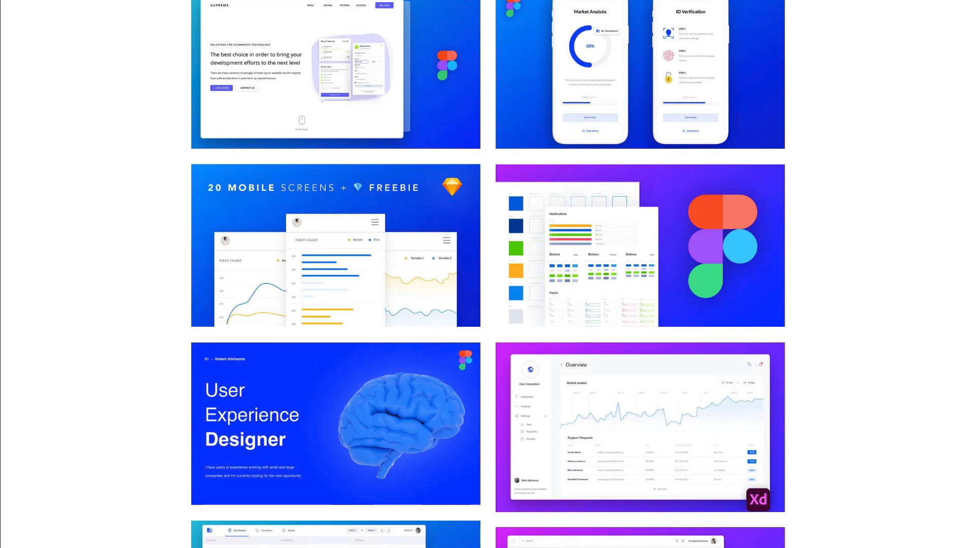
scroll(925, 545, down, 1)
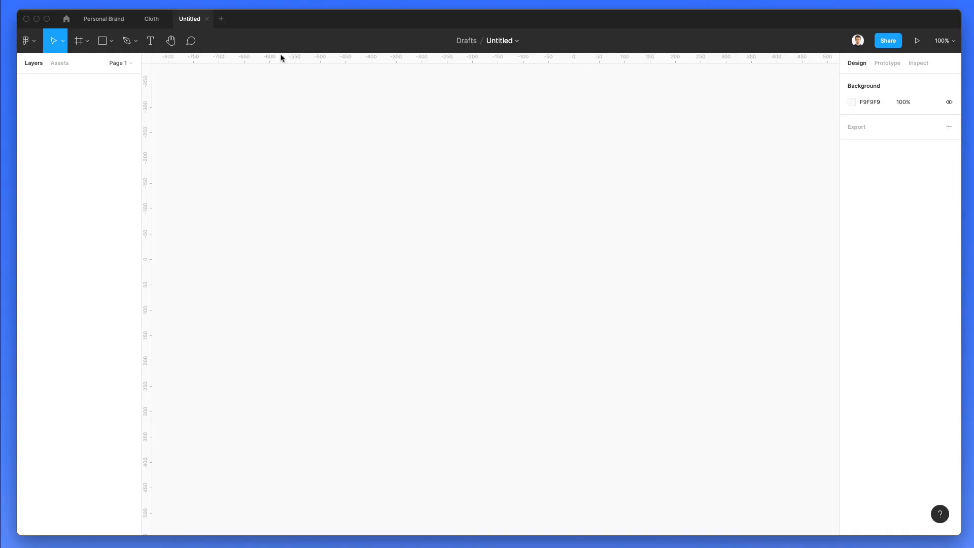
Rename the untitled draft file as Website.
click(499, 45)
text(Website)
key(Return)
Add a Desktop preset frame of 1440 × 1024 to the canvas and rename it 1.
click(79, 45)
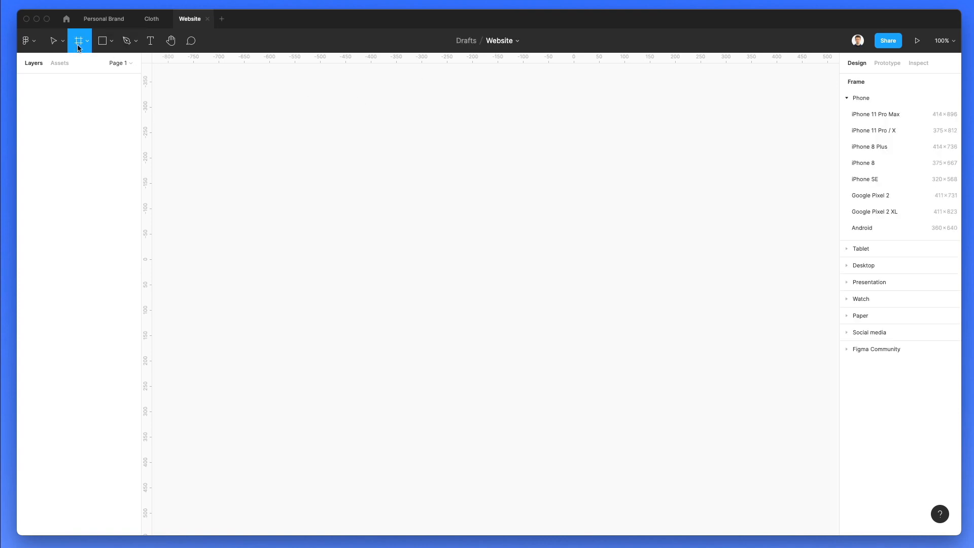
click(864, 266)
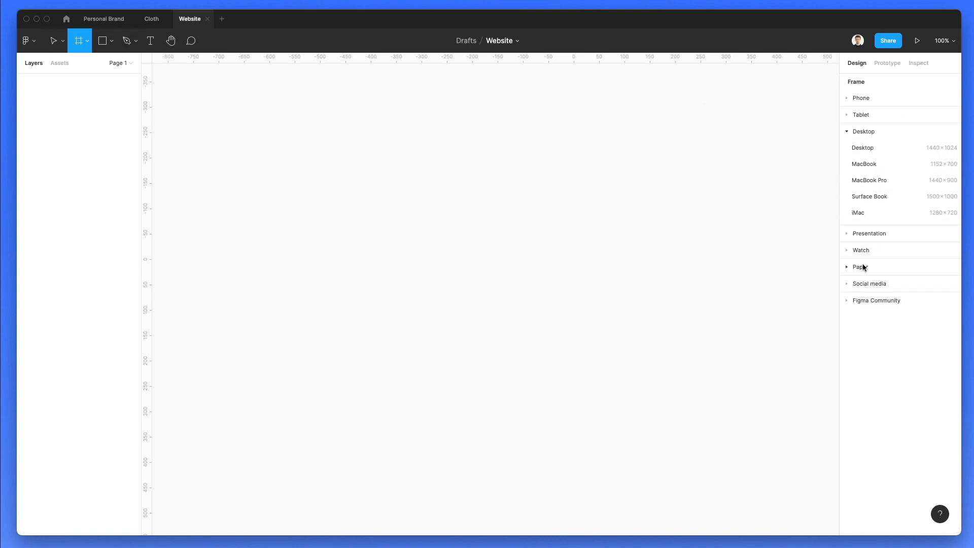
click(863, 148)
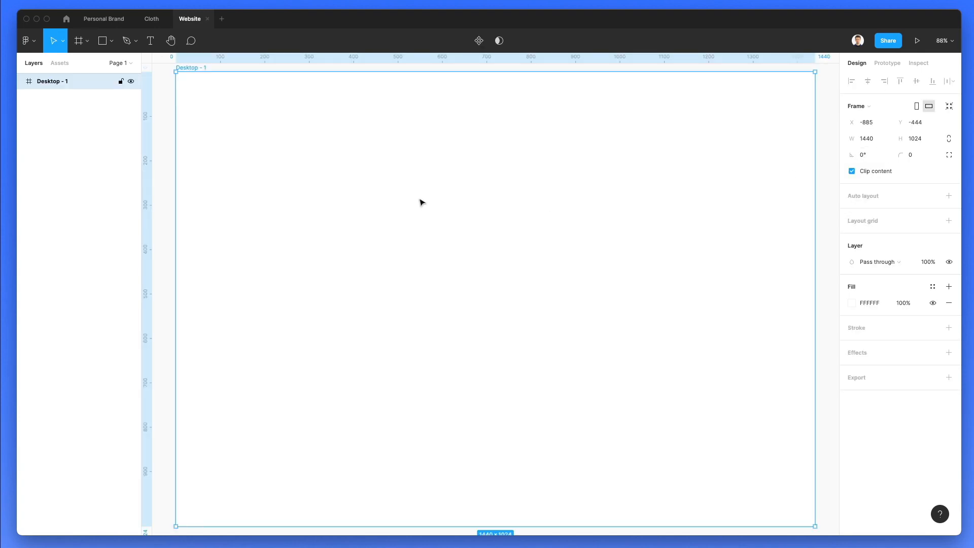
double_click(63, 82)
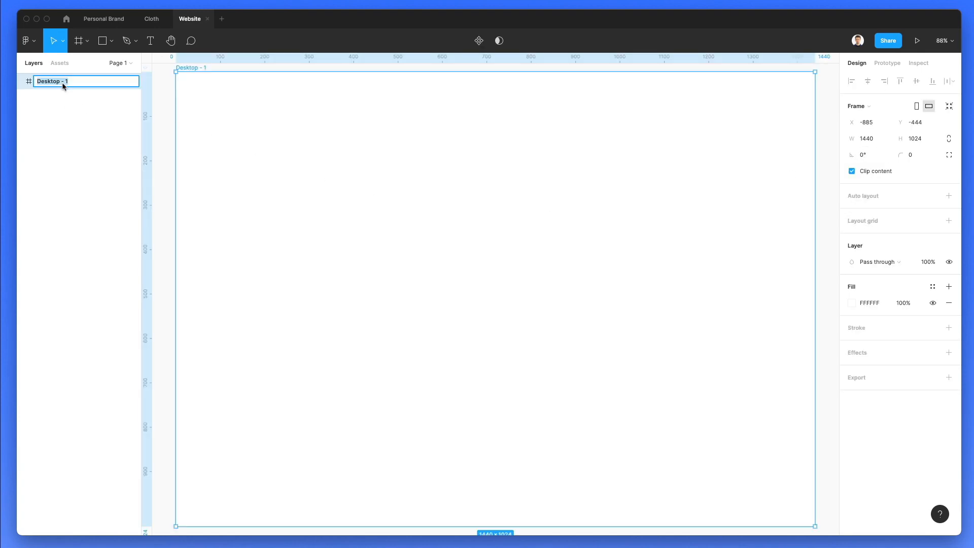
text(1)
key(Return)
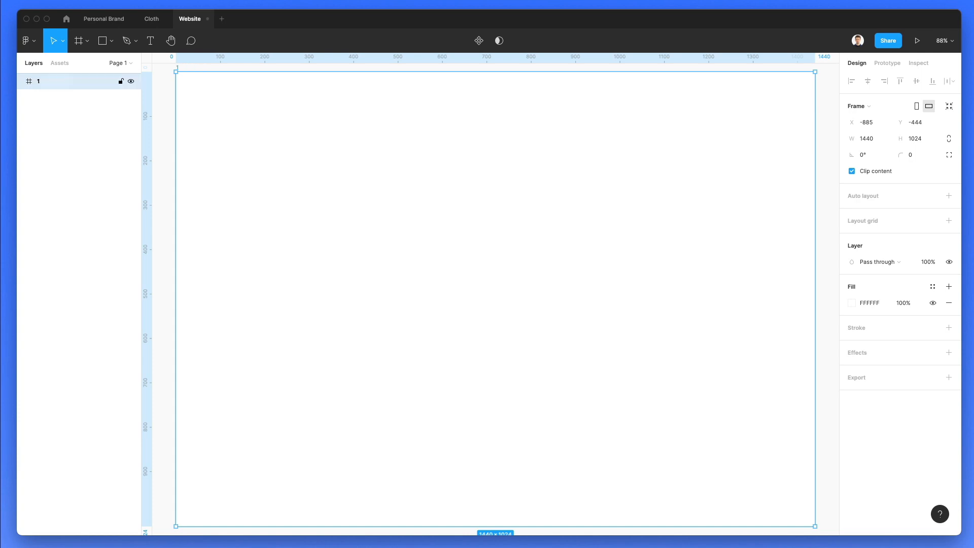
click(163, 216)
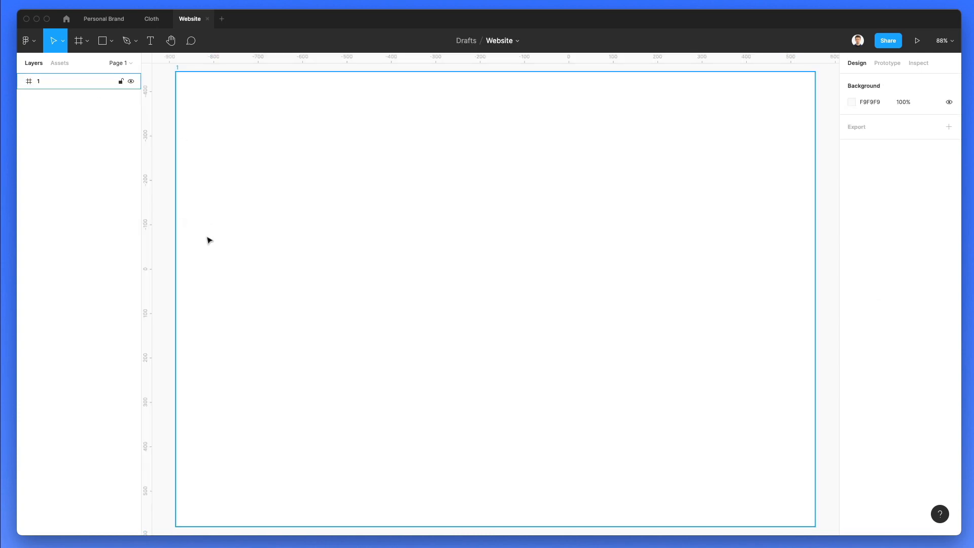
Add a text layer reading "Supreme" near the frame's upper-left corner, at about X 45, Y 41.
key(t)
click(196, 92)
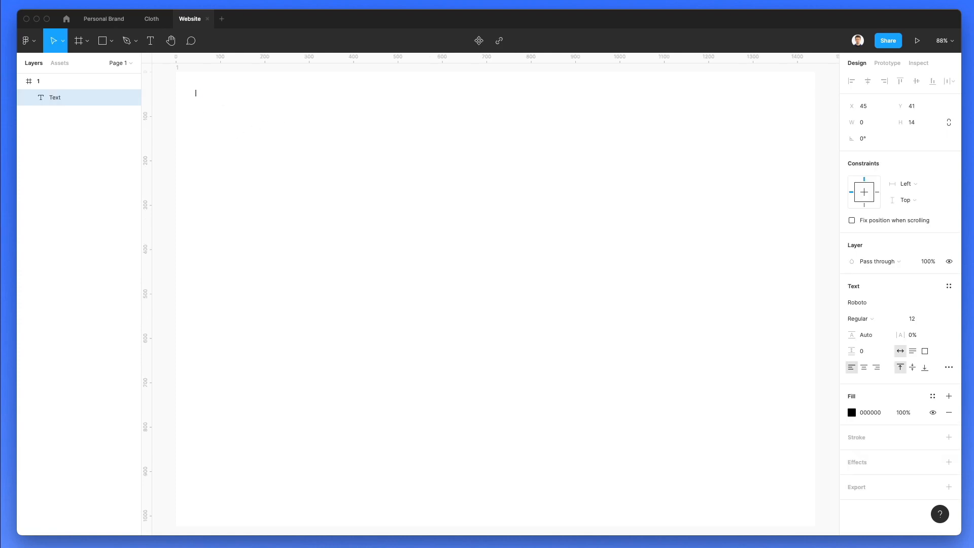
text(S)
key(BackSpace)
text(Supreme)
key(Escape)
Set the font size of the Supreme text to 26.
click(913, 319)
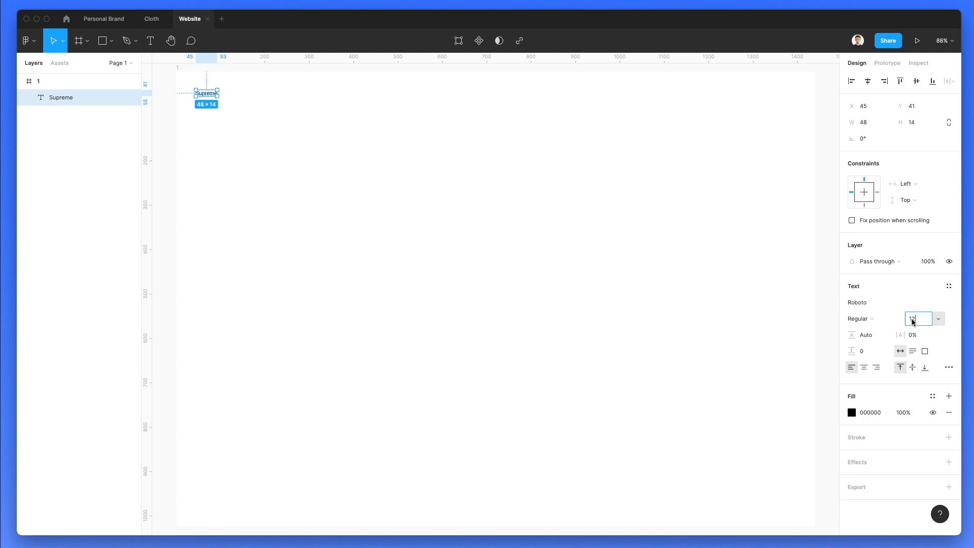
key(Up)
key(Up)
key(Up)
key(Up)
key(Up)
key(Up)
key(Up)
key(Up)
key(Up)
key(Up)
key(Up)
key(Up)
key(Up)
key(Up)
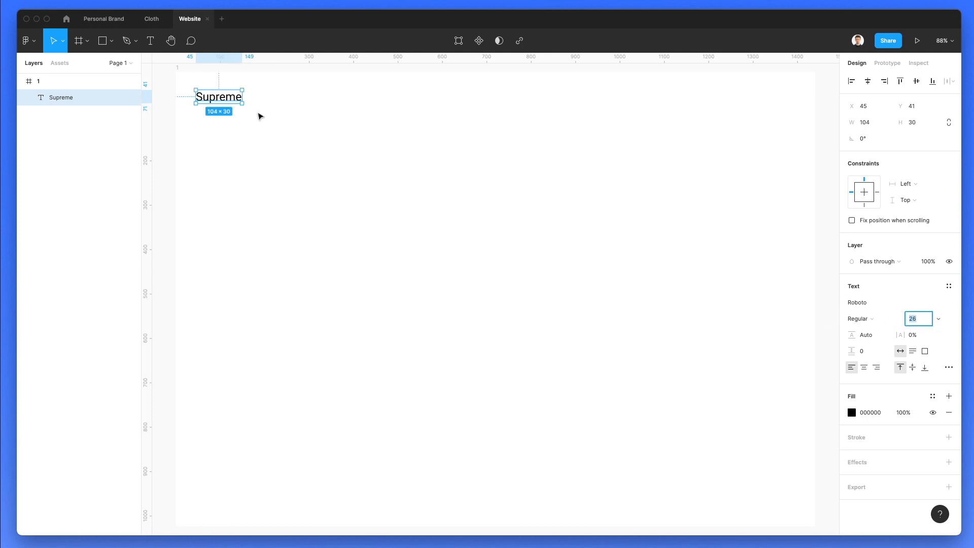
Set the Supreme text in Montserrat SemiBold and shift it to about X 53, Y 40.
double_click(217, 103)
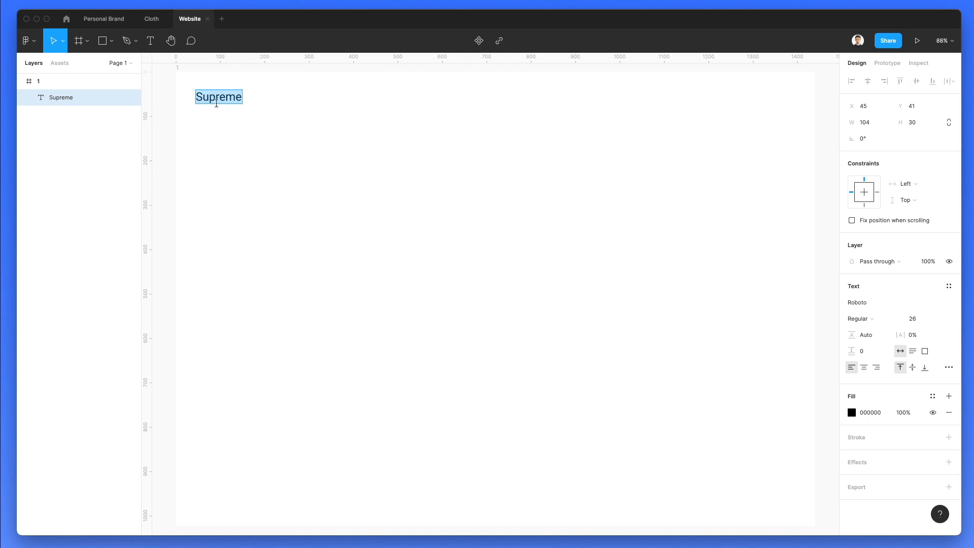
click(896, 305)
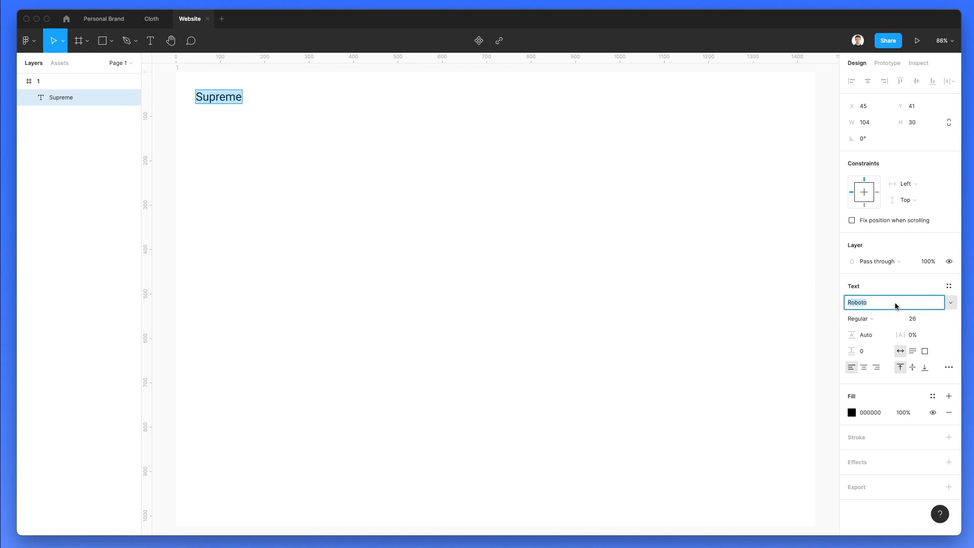
text(Montserrat)
key(Return)
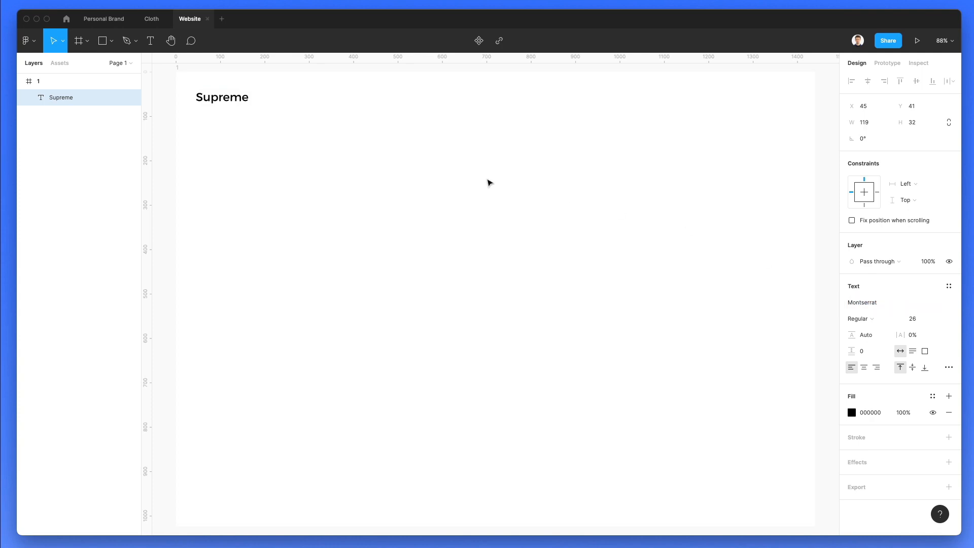
key(Escape)
drag(210, 104, 214, 104)
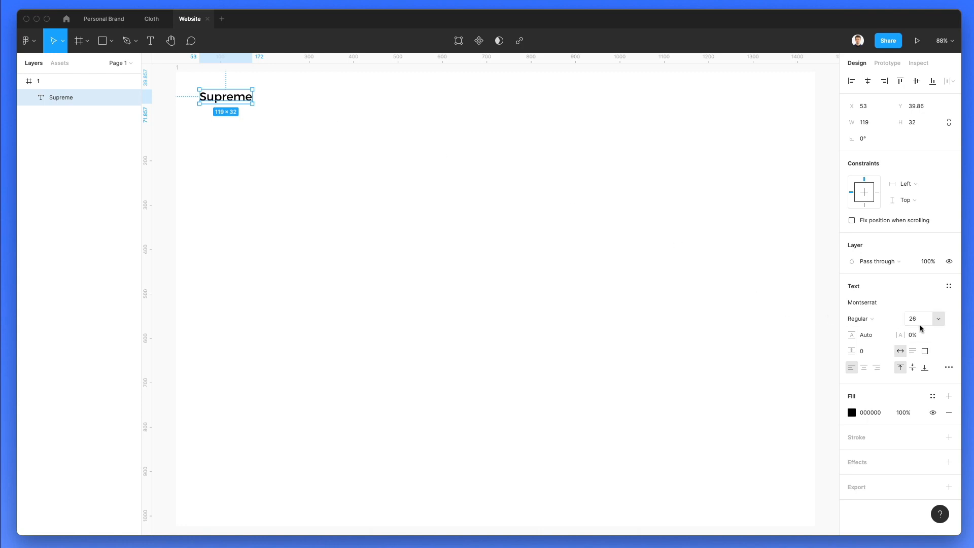
click(862, 323)
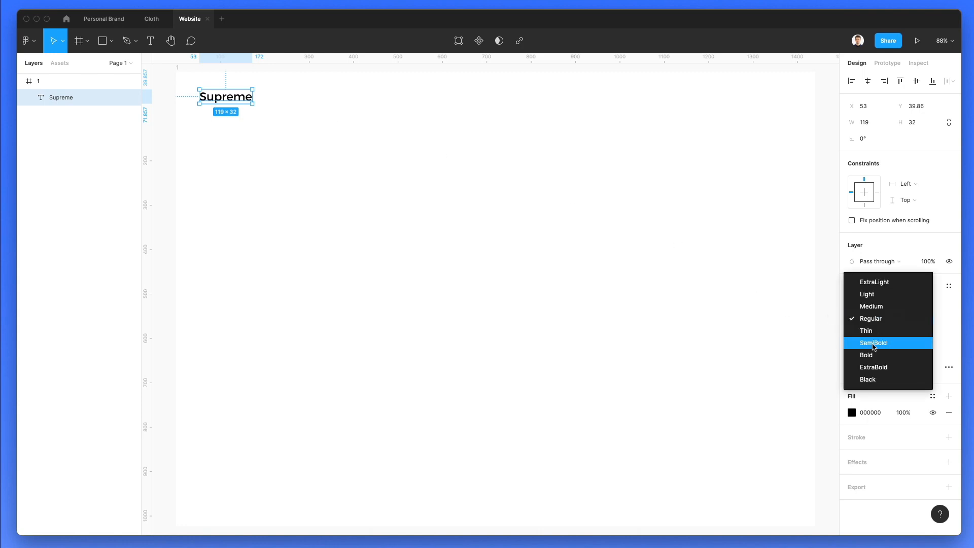
click(873, 343)
click(267, 113)
Place a copy of the Supreme text beside the original at about X 237 and change its wording to "About".
drag(221, 102, 300, 103)
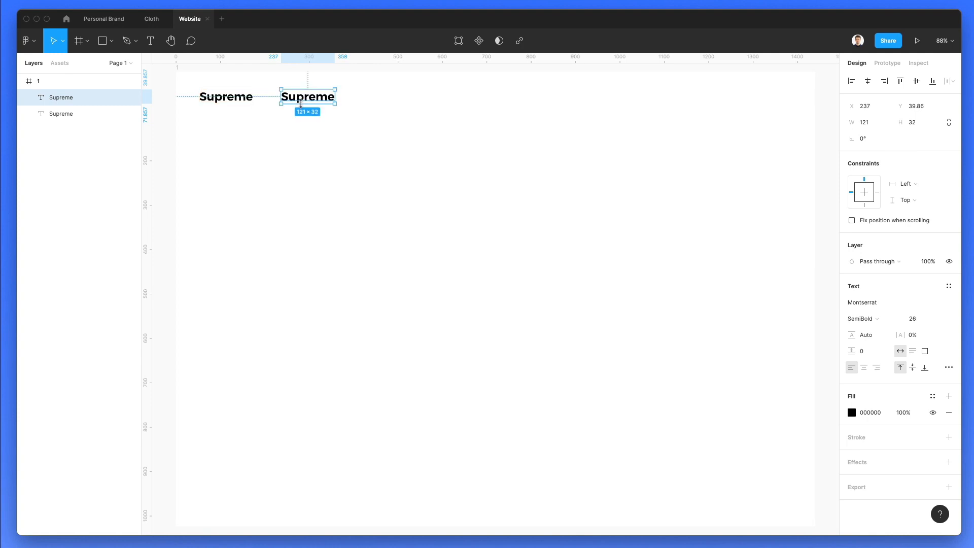
click(357, 127)
double_click(299, 98)
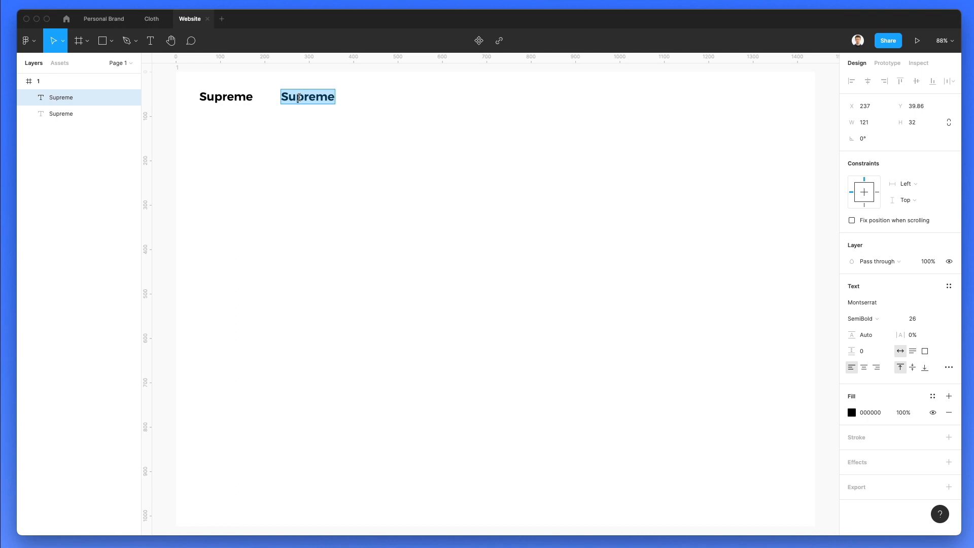
text(About)
key(Escape)
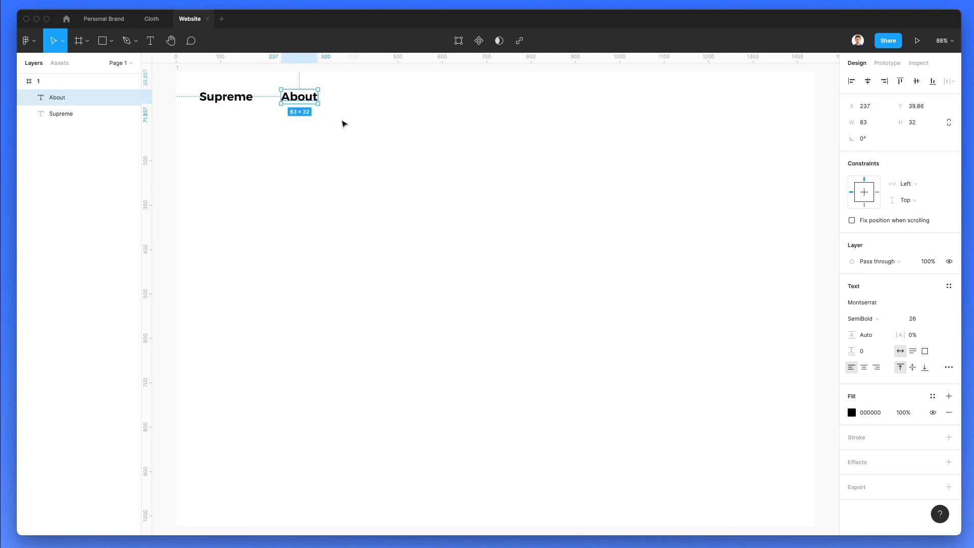
Set the font size of the About text to 12.
click(913, 320)
text(12)
key(Return)
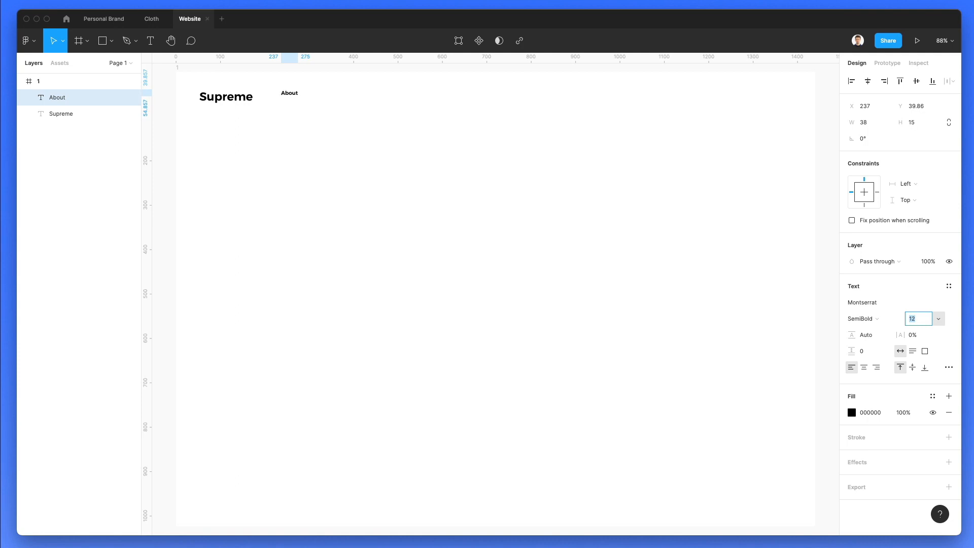
click(342, 135)
Move the About label further right, centre it vertically on the logo, and add four copies in a row spaced about 100 px apart.
drag(296, 96, 428, 102)
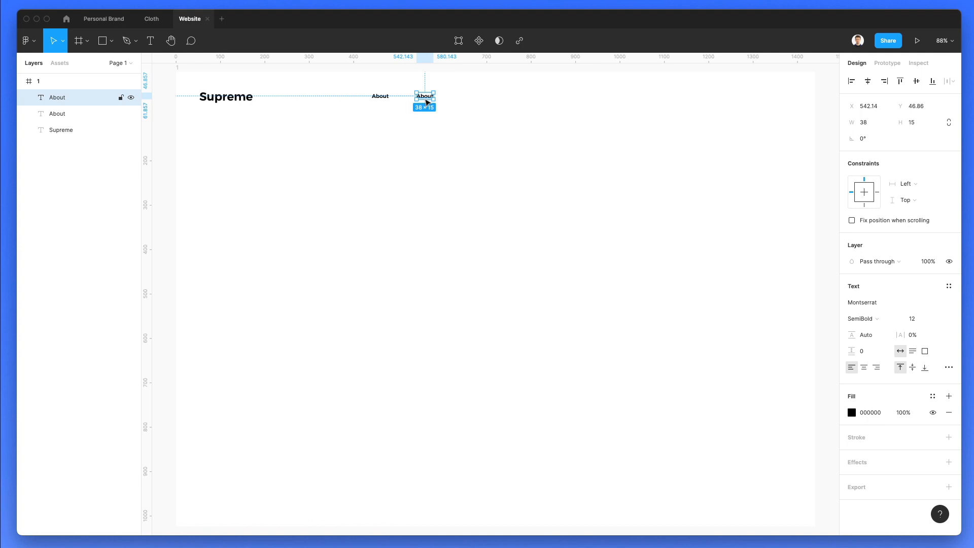
scroll(425, 102, left, 1)
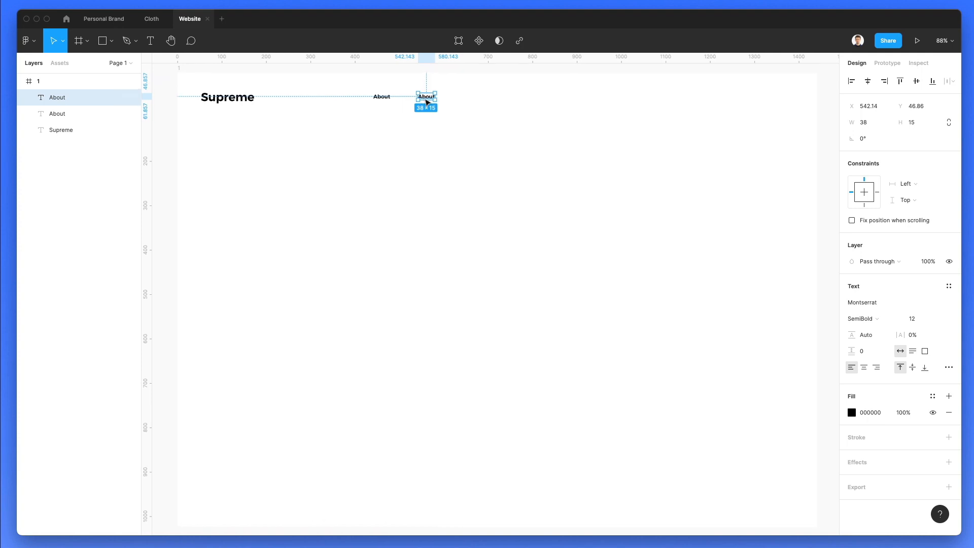
key(super+d)
key(super+d)
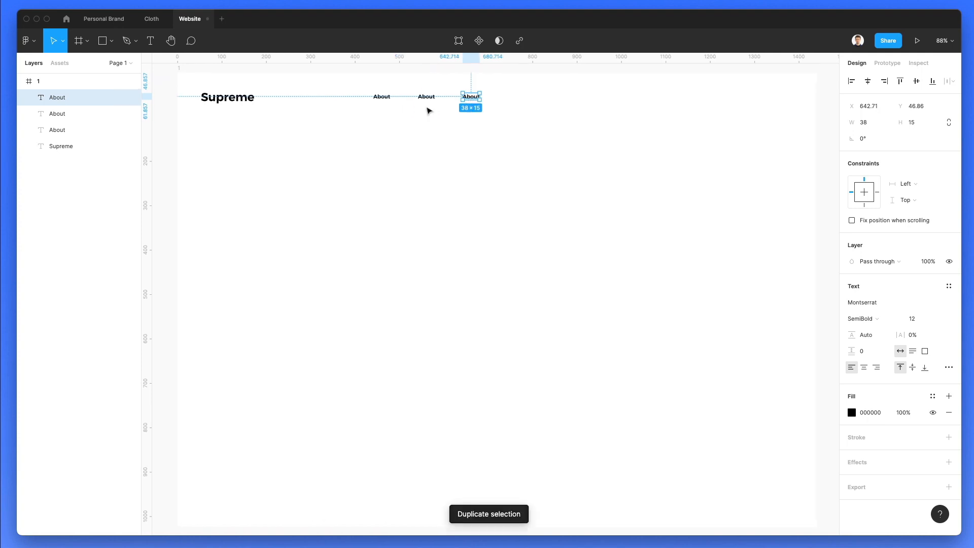
key(super+d)
Change the wording of the four copied About labels to "Services", "Portfolio", "FAQ" and "Contacts" in order.
double_click(423, 97)
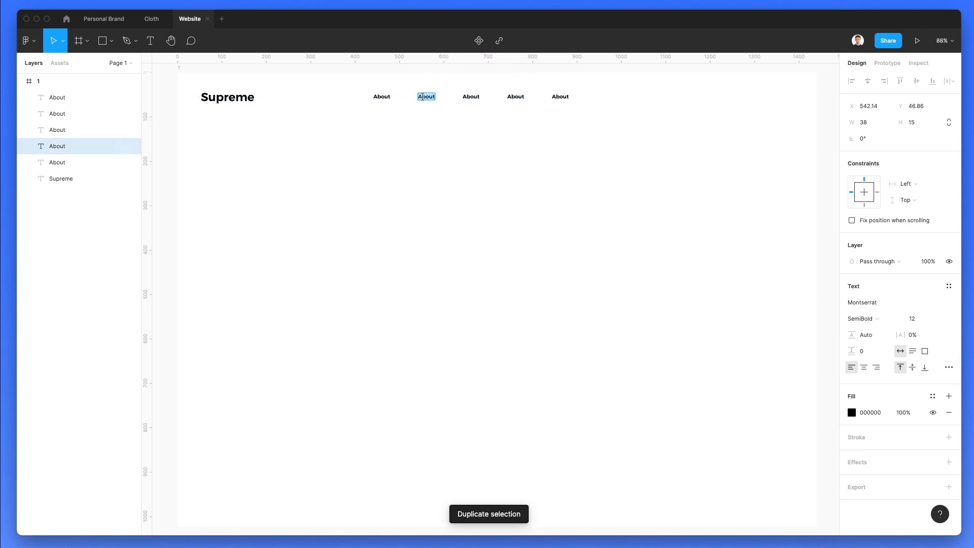
text(Services)
double_click(470, 97)
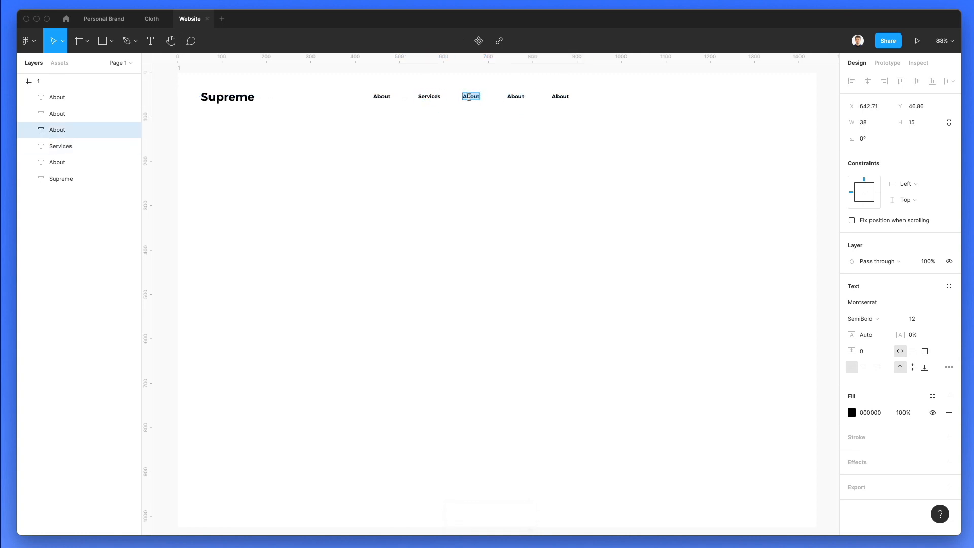
text(Portfolio)
double_click(507, 98)
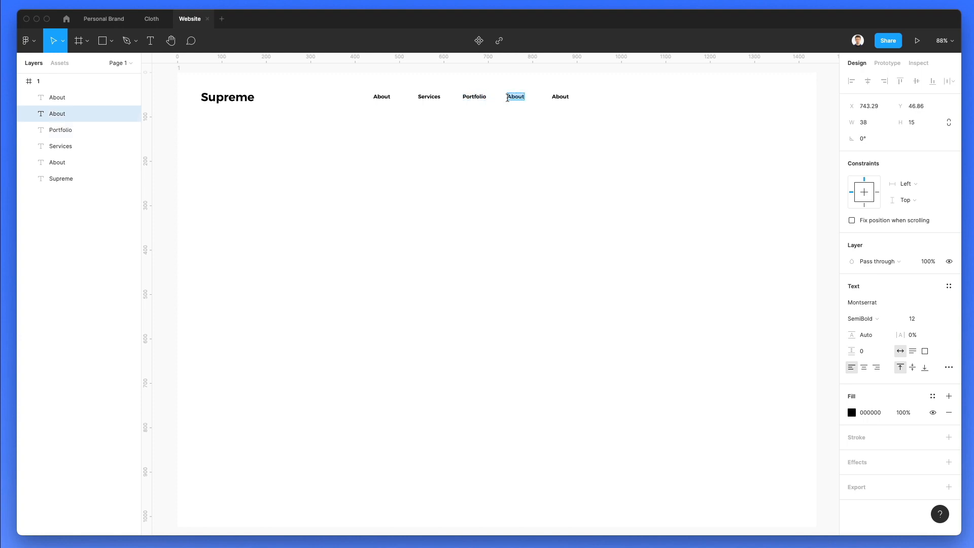
text(FAQ)
double_click(558, 97)
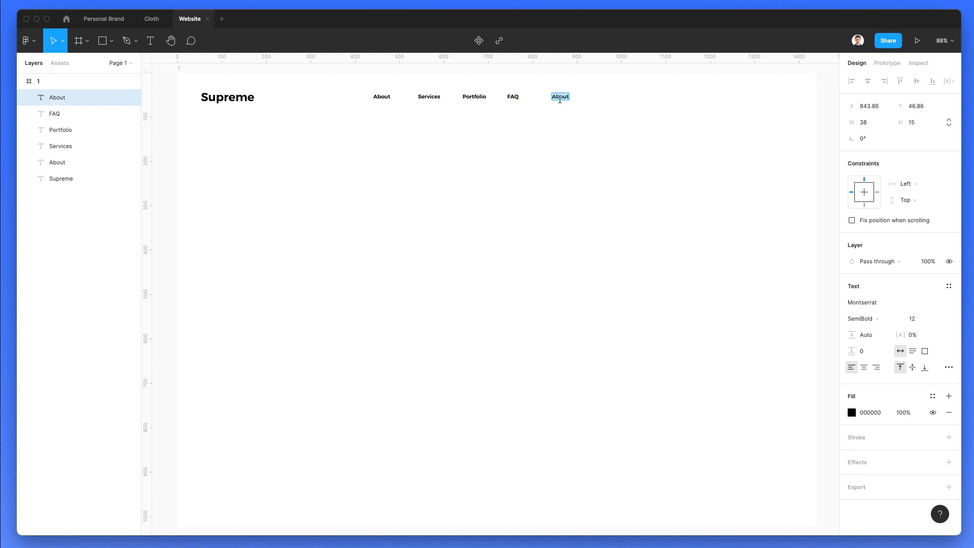
text(Contacts)
key(Escape)
click(548, 143)
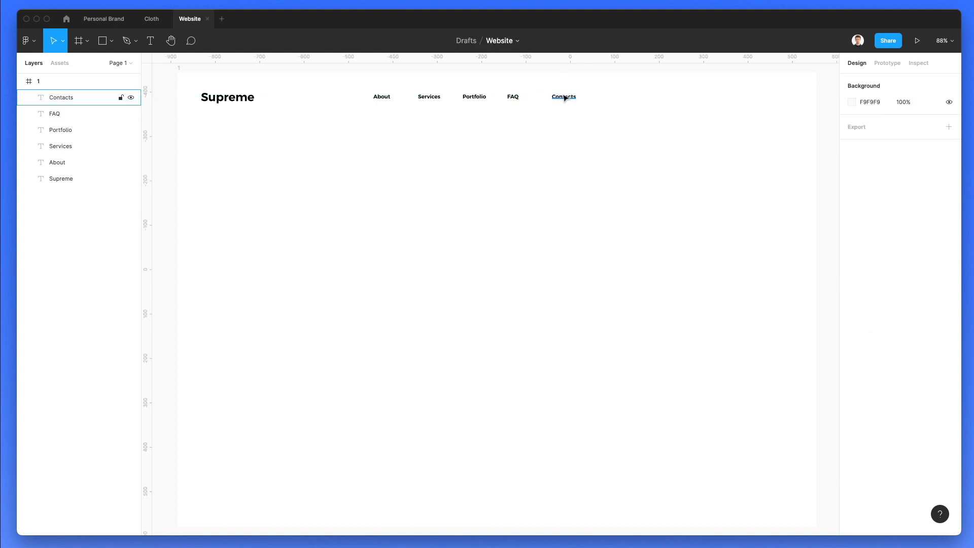
Place a copy of the Contacts label further right at about X 1082 and change its wording to "Get Started".
drag(563, 96, 673, 107)
key(Return)
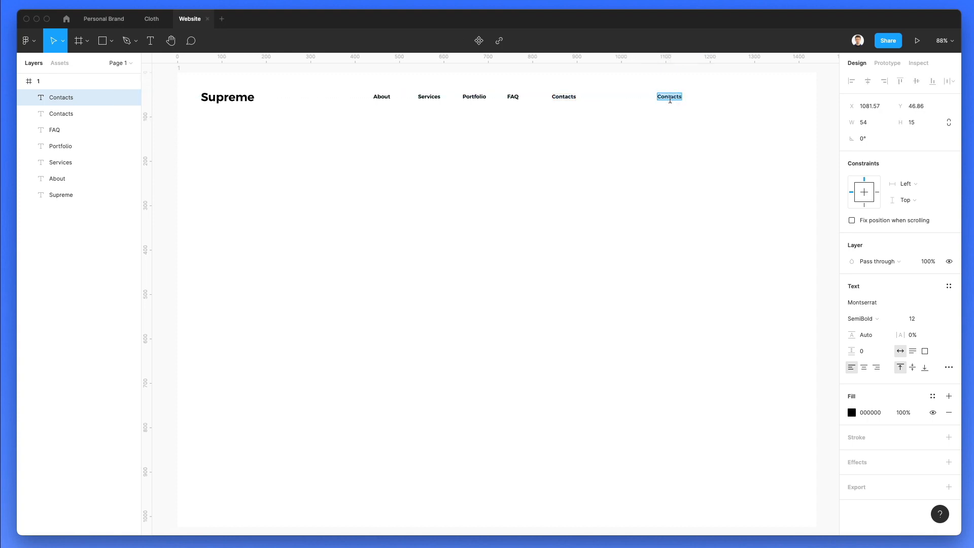
text(Get Started)
click(657, 115)
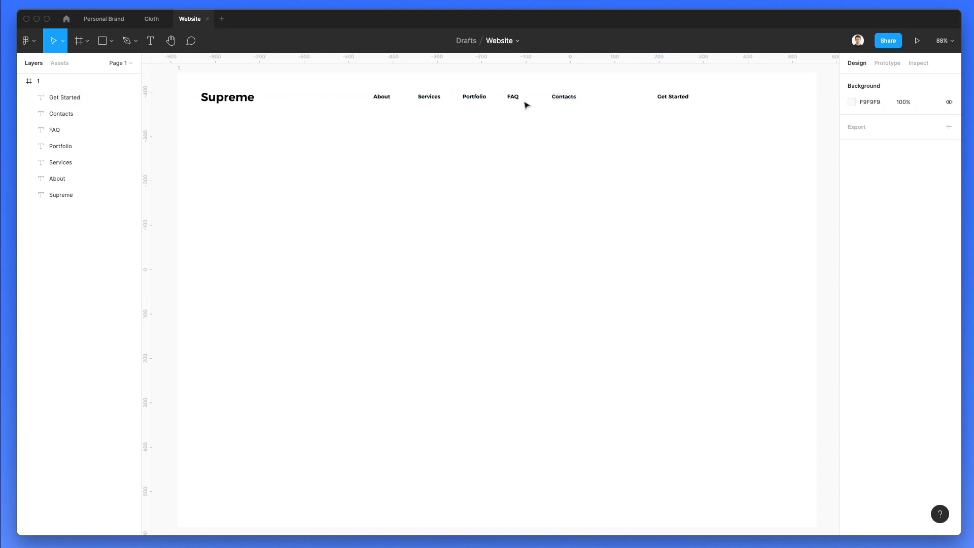
Change the font weight of the five menu labels and the Get Started text to Regular.
drag(362, 83, 571, 111)
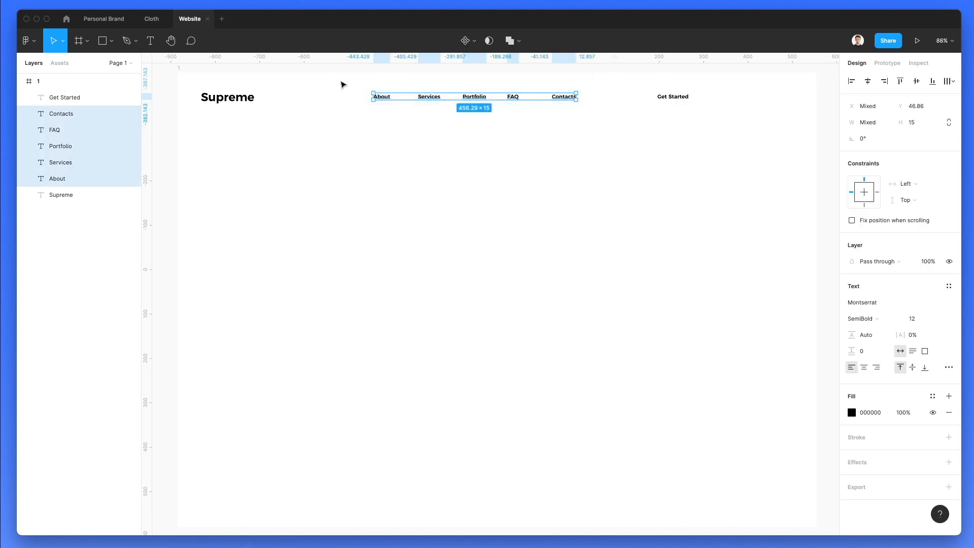
drag(348, 81, 682, 138)
scroll(682, 138, left, 5)
click(871, 320)
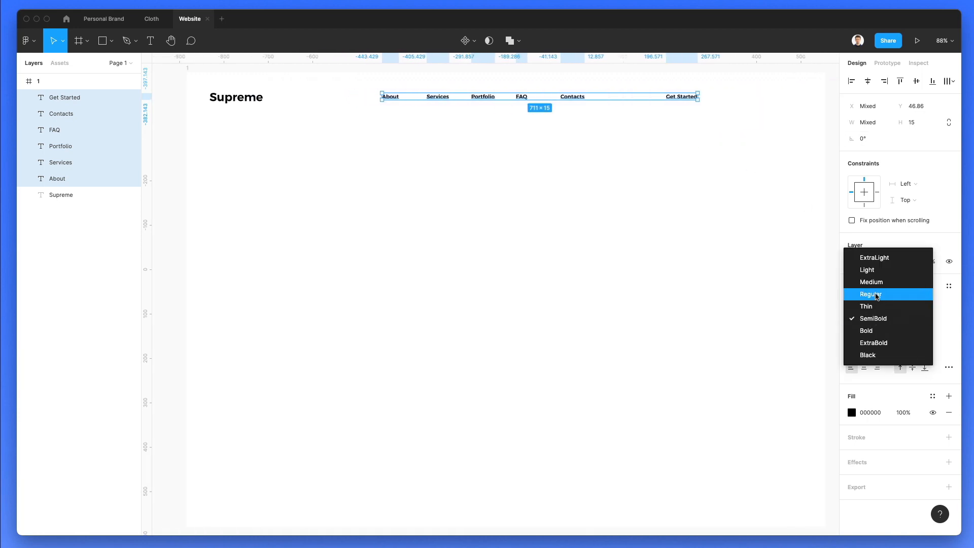
click(871, 295)
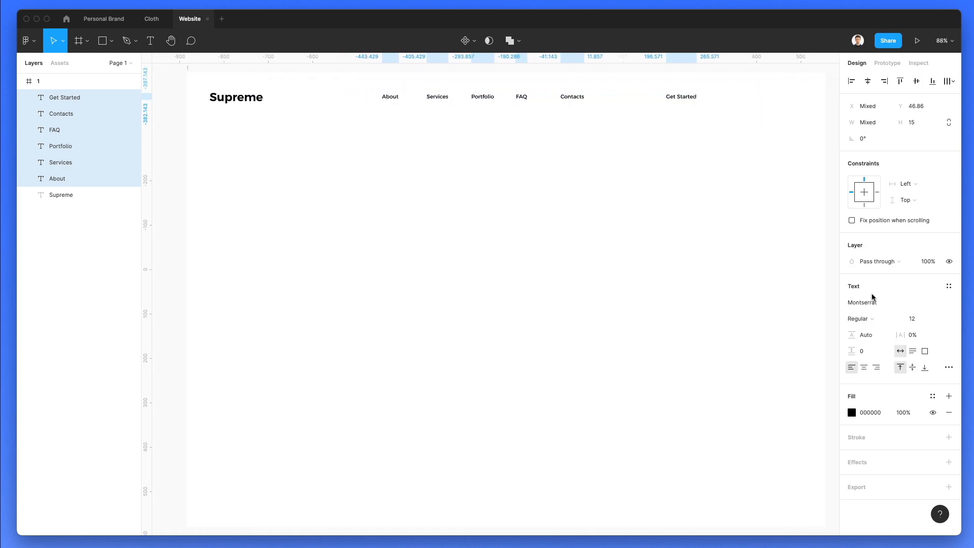
click(558, 200)
Set the font size of the five menu labels and the Get Started text to 14.
drag(352, 76, 742, 125)
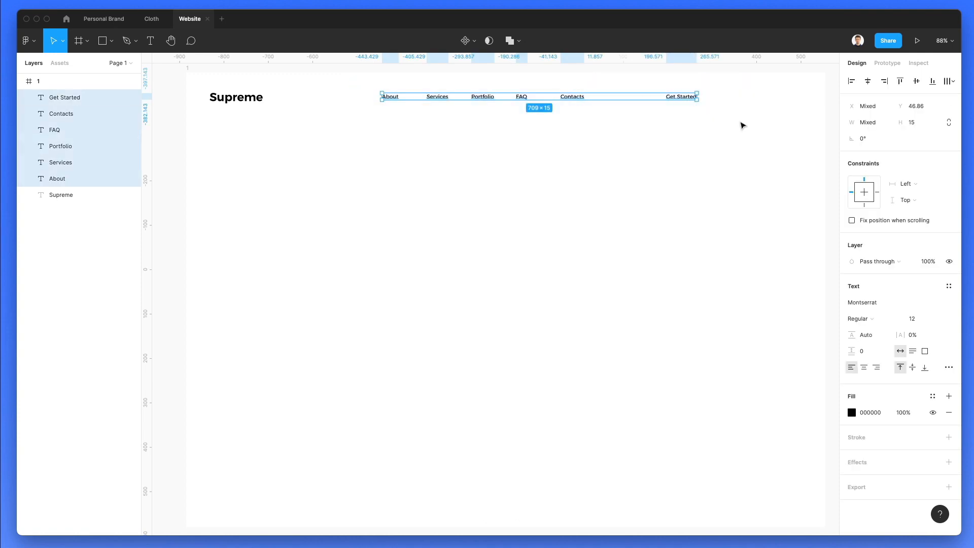
click(922, 320)
text(14)
key(Return)
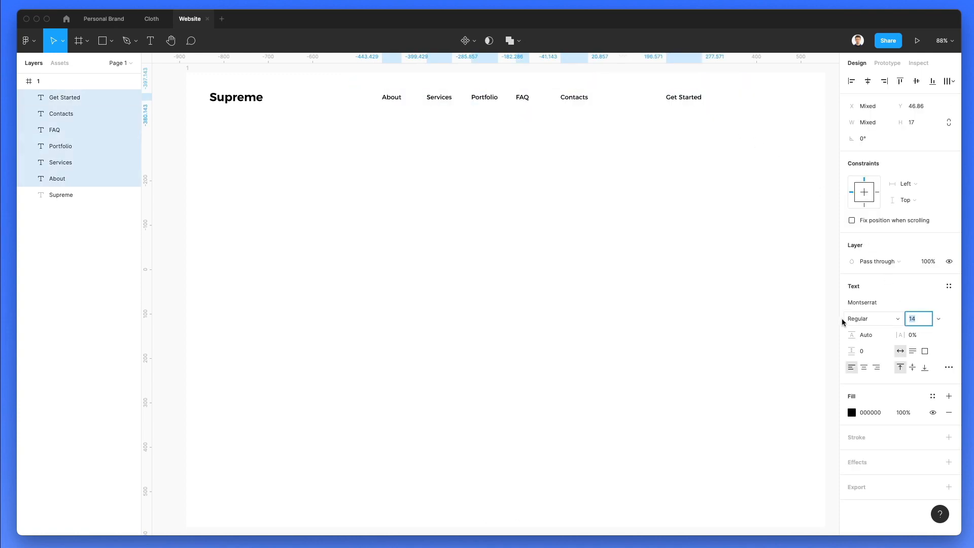
click(624, 176)
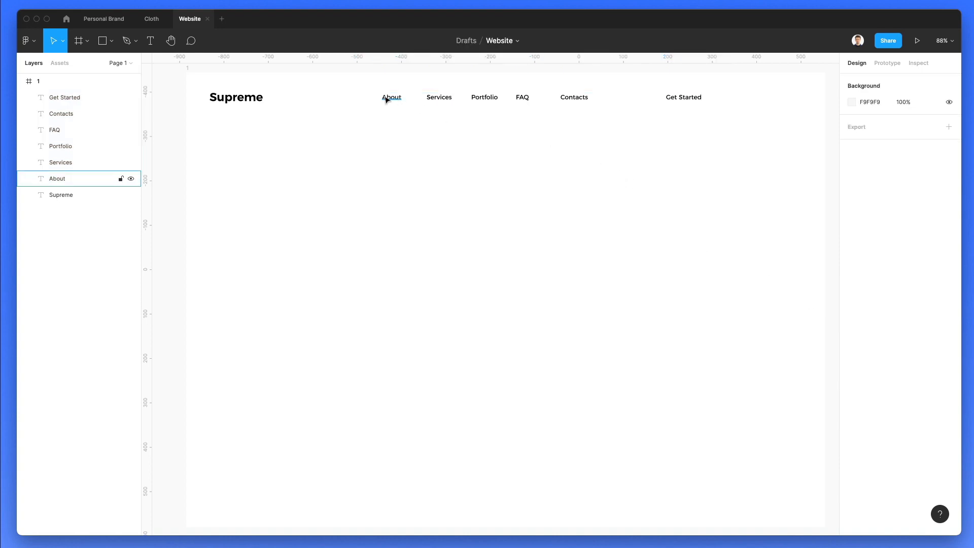
Distribute the horizontal spacing evenly between the five menu labels from About to Contacts.
drag(363, 87, 604, 129)
click(949, 81)
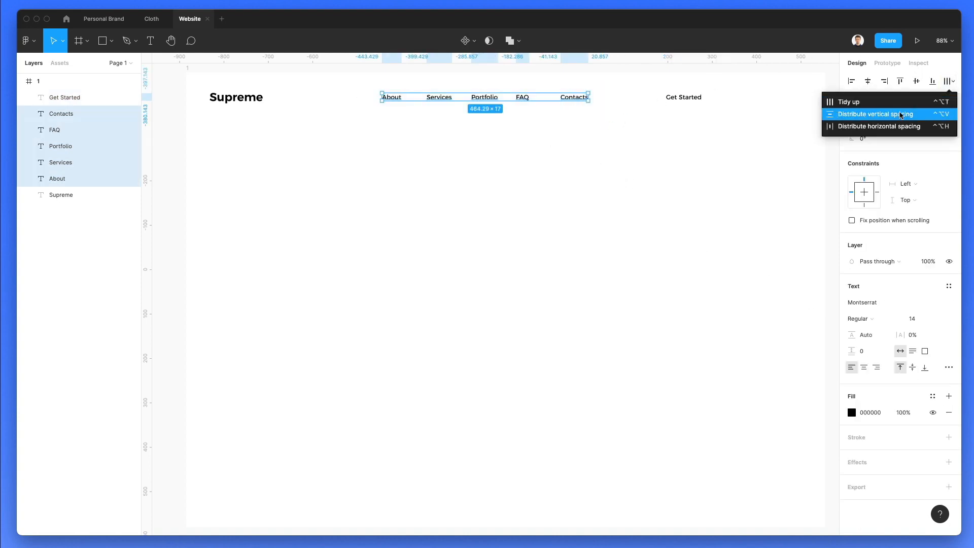
click(884, 127)
click(486, 125)
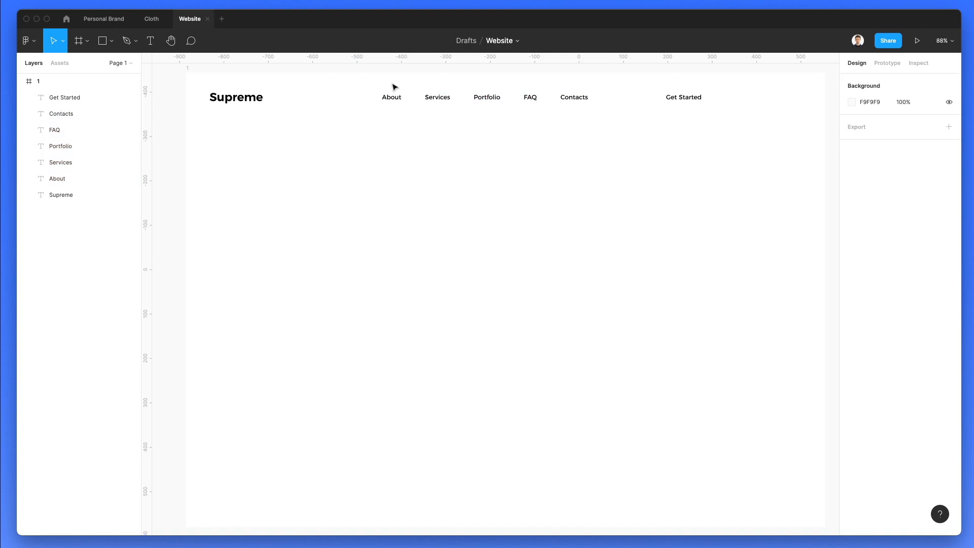
Draw a rectangle of about 146 × 53 around the Get Started text and send it behind the text.
drag(644, 89, 720, 114)
click(691, 120)
key(r)
key(Up)
key(Up)
key(Up)
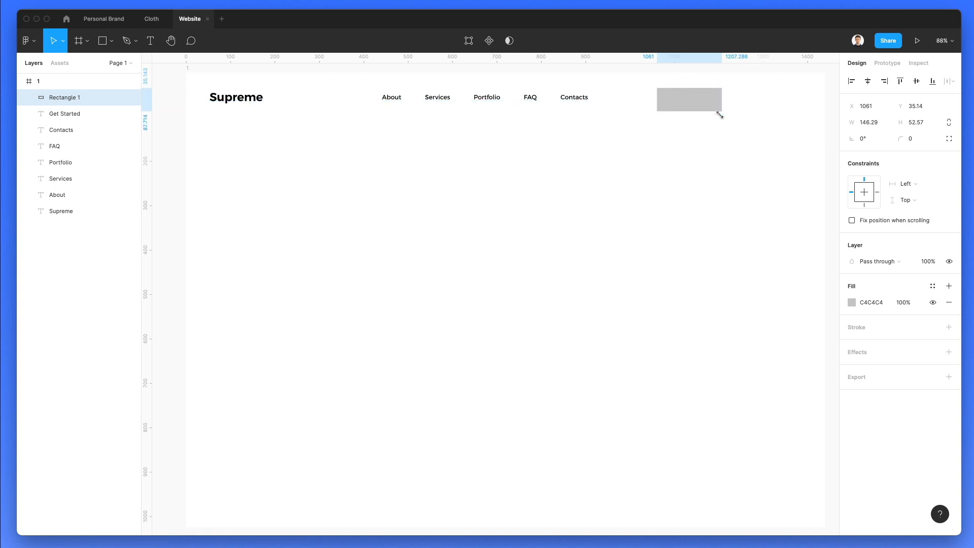
key(super+bracketleft)
key(super+bracketleft)
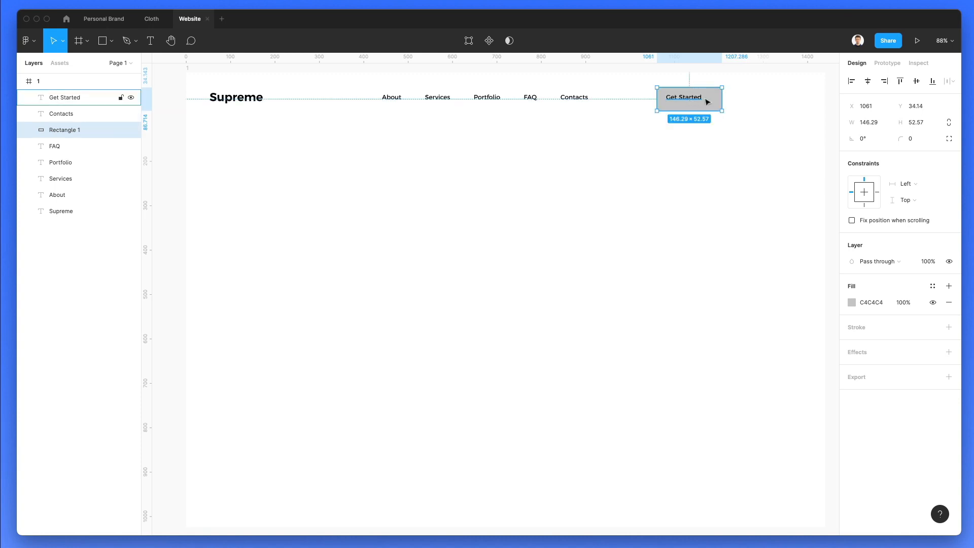
Shrink the button rectangle to about 134 × 44 and centre the Get Started text horizontally on it.
drag(722, 110, 717, 108)
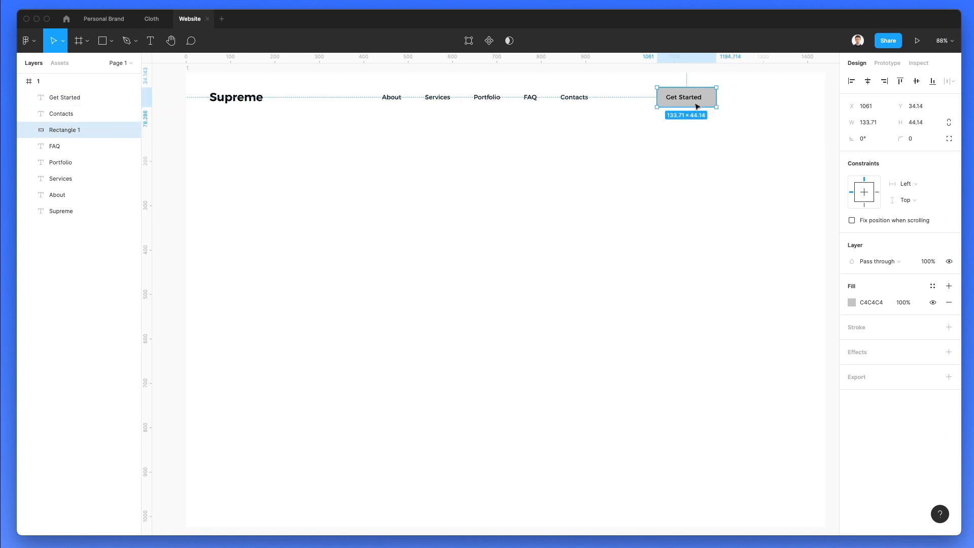
shift+click(690, 98)
click(867, 81)
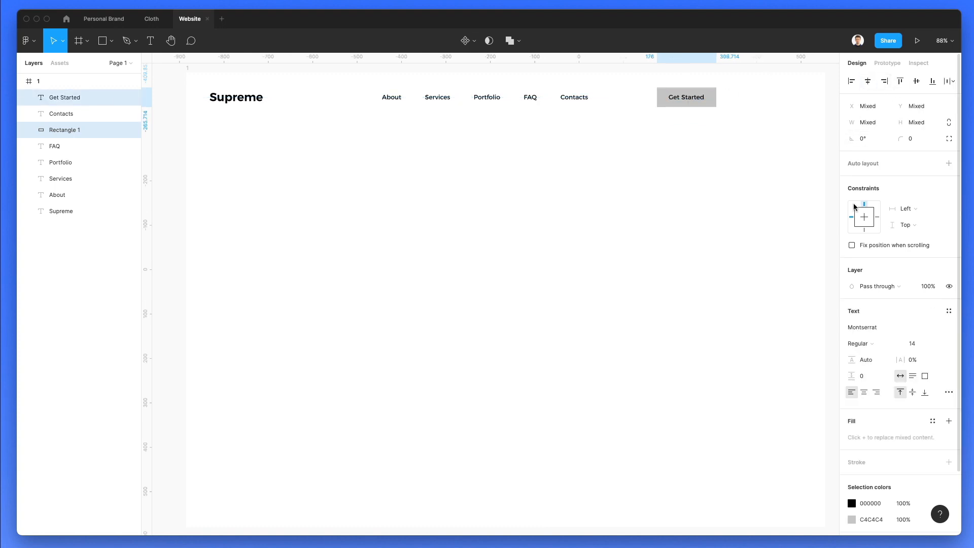
click(691, 109)
Change the fill of the Get Started text to white by sampling the page background.
click(688, 99)
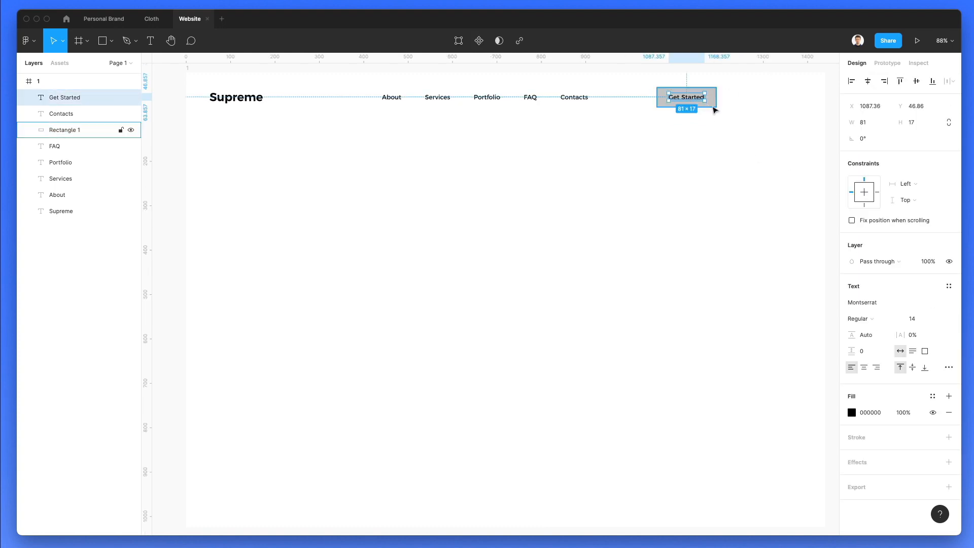
key(i)
click(693, 124)
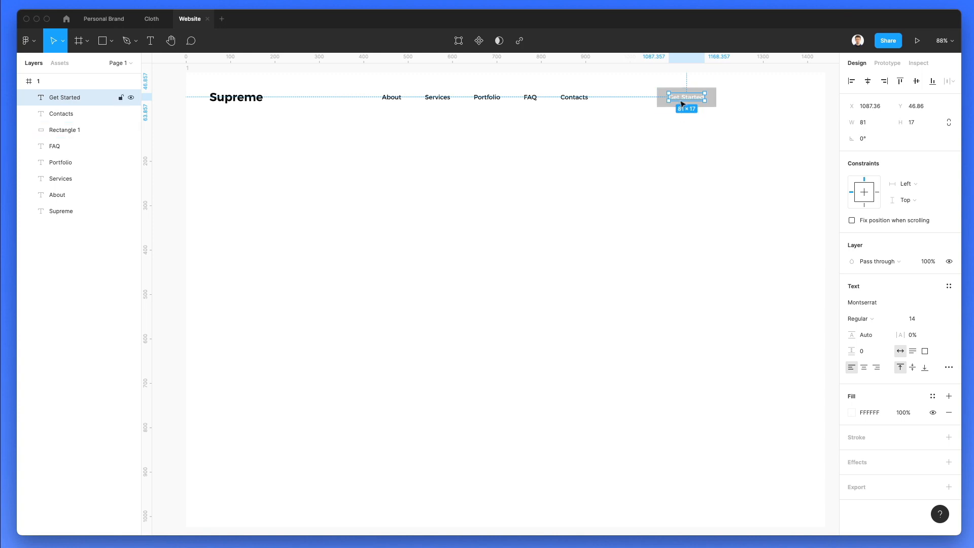
click(851, 413)
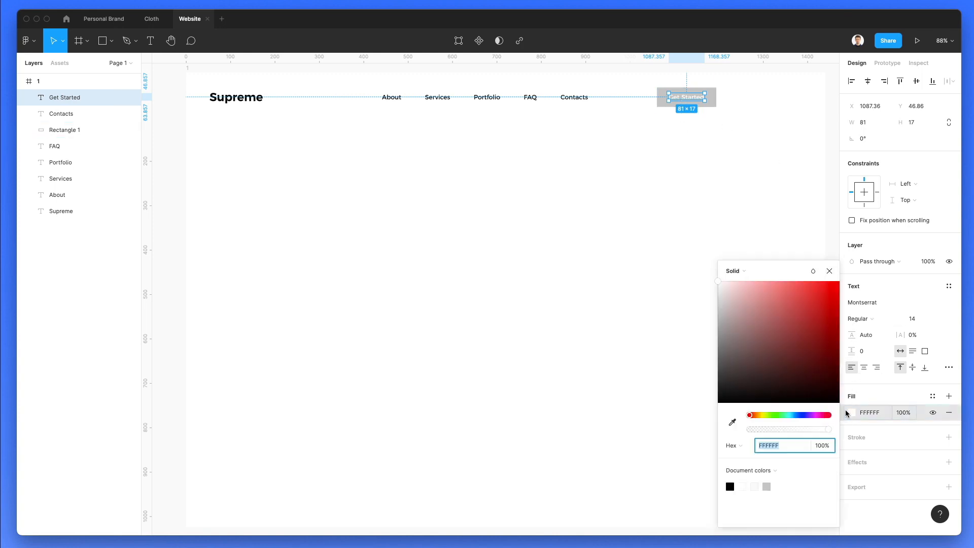
Set the fill of the rectangle behind Get Started to 000000.
click(660, 104)
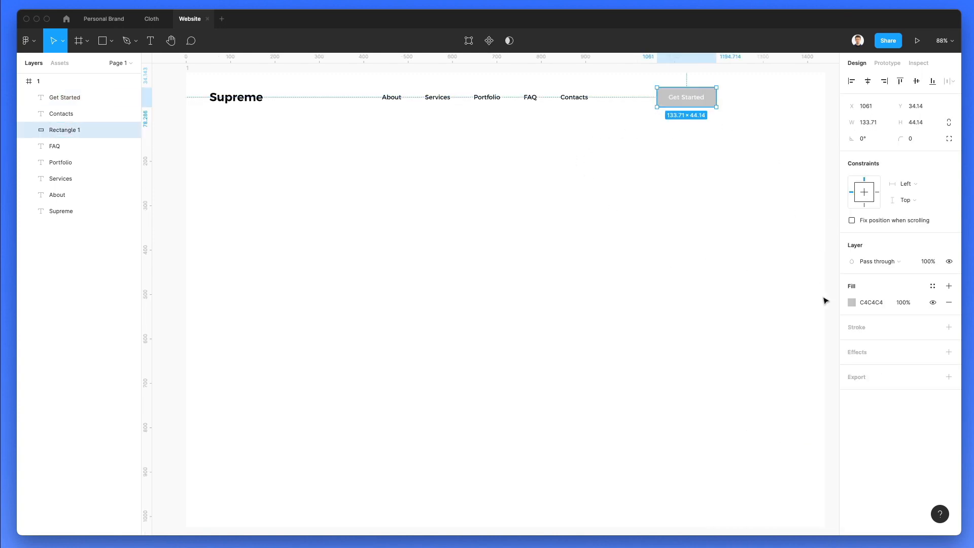
click(851, 302)
text(000000)
key(Return)
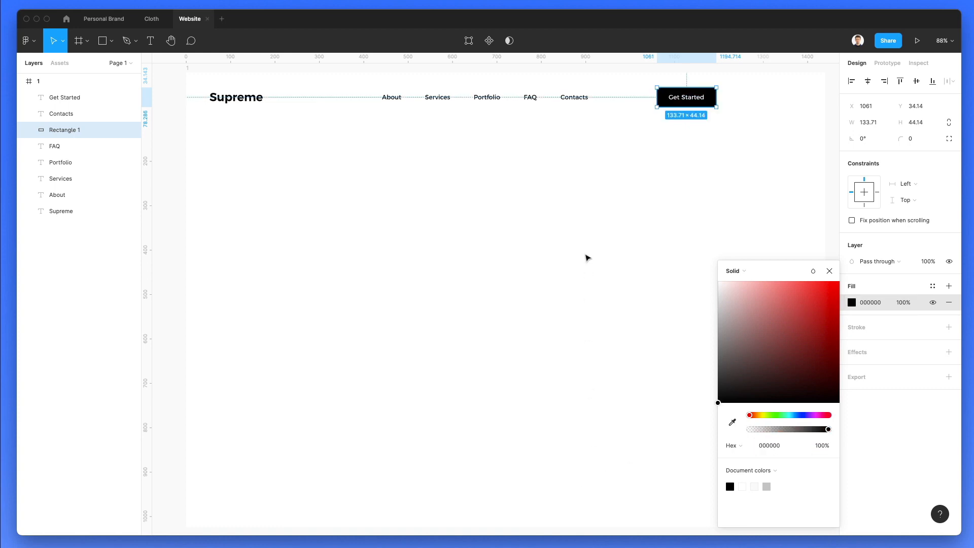
click(583, 260)
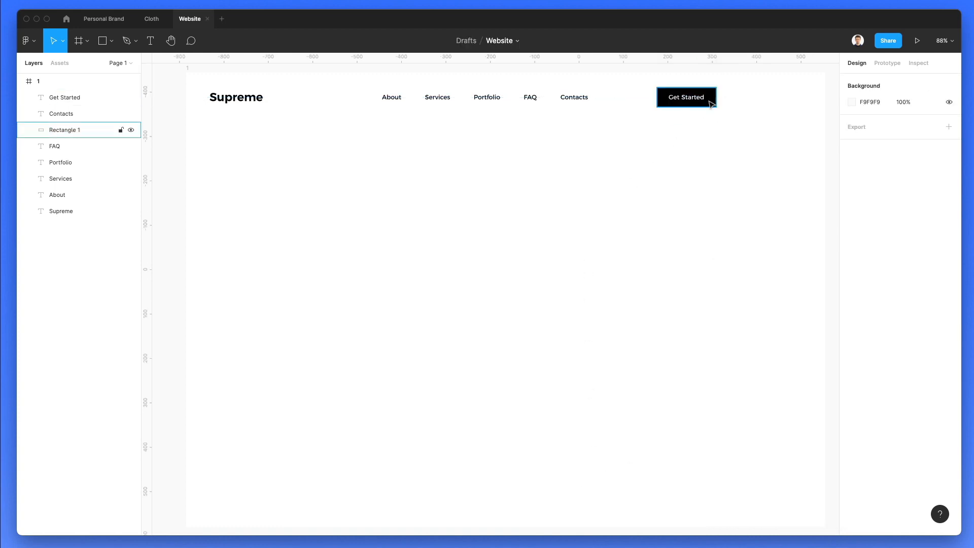
Group the Get Started text with its rectangle and move the button to the right end of the page header.
drag(744, 125, 656, 85)
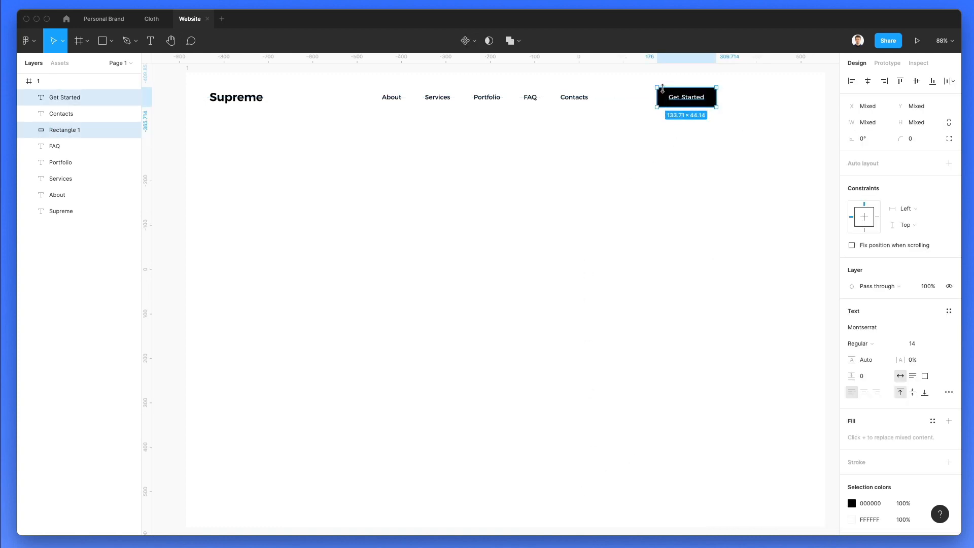
key(super+g)
drag(686, 104, 766, 105)
click(670, 201)
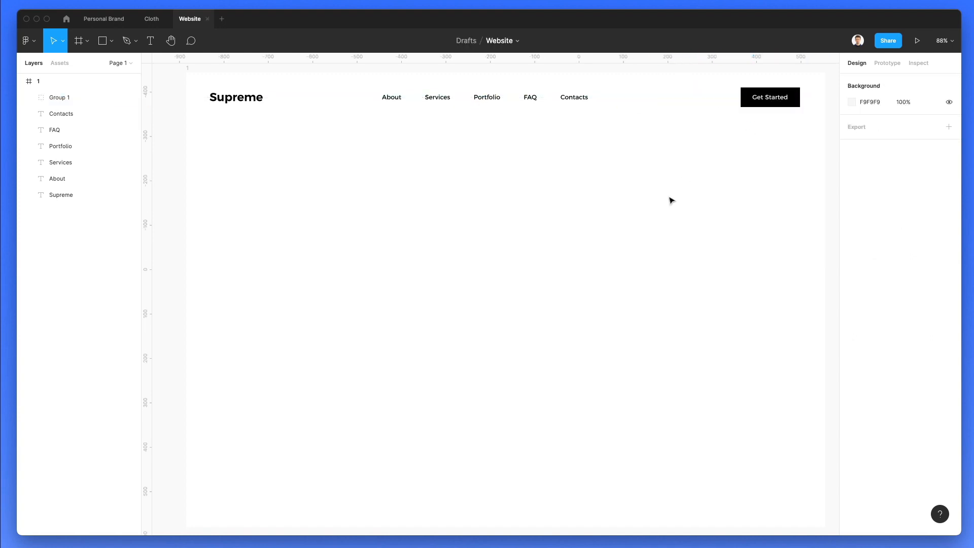
Add a layout grid to frame 1 and change its type to Columns.
click(192, 71)
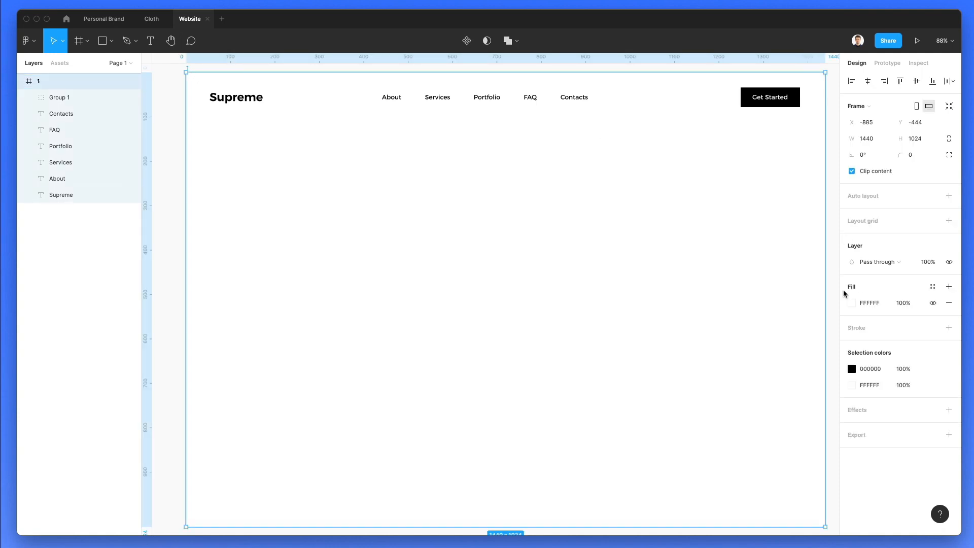
click(865, 222)
click(852, 237)
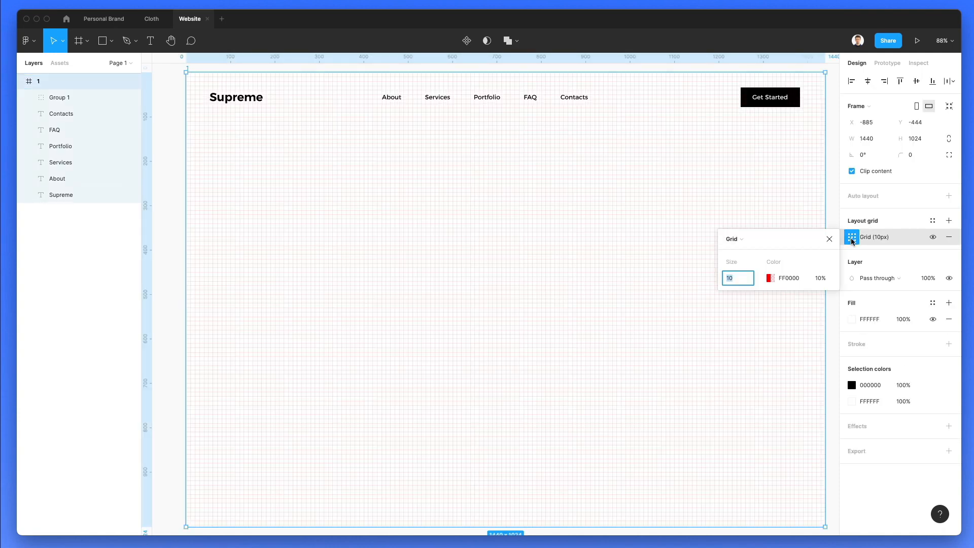
click(742, 244)
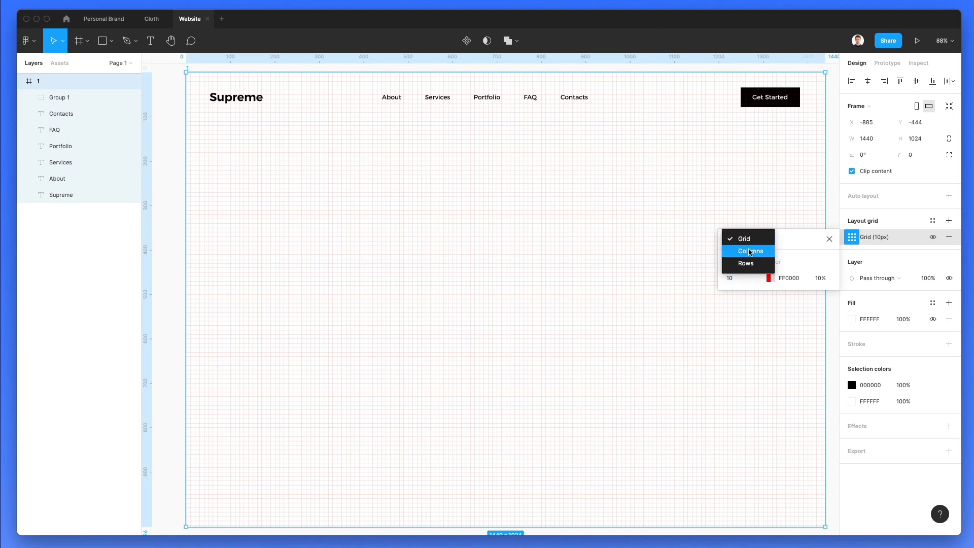
click(750, 251)
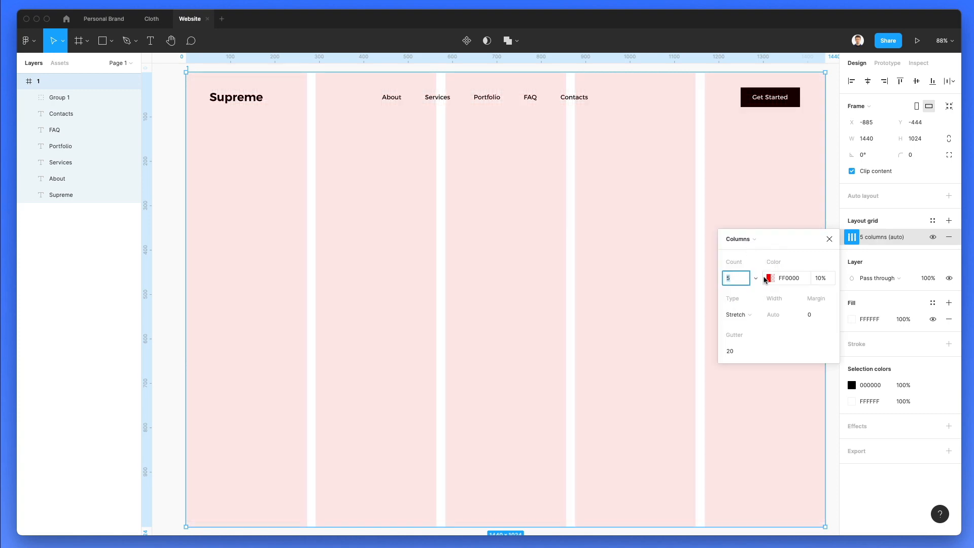
Set the layout grid's column count to 12.
key(Up)
key(Up)
key(Up)
key(Up)
key(Up)
key(Up)
key(Up)
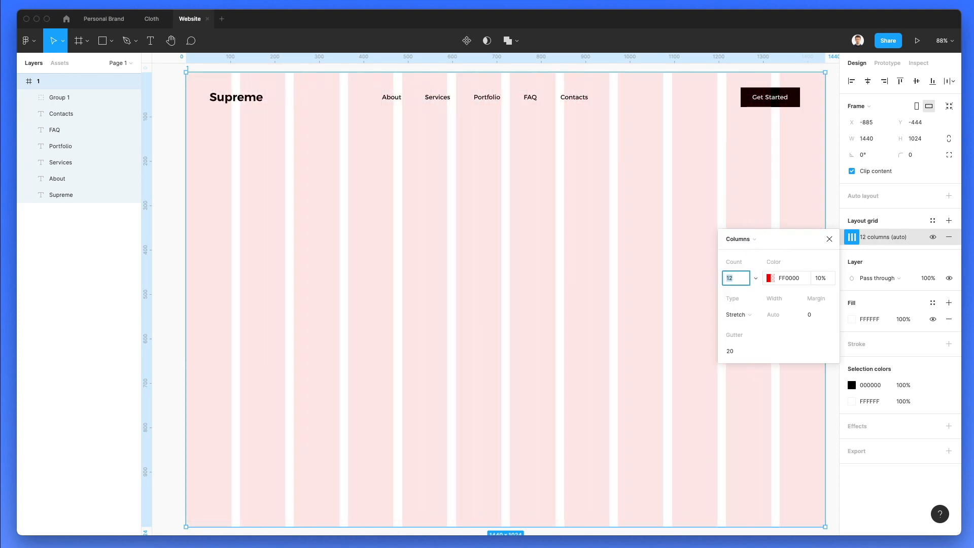
Set the column grid's margin to 56 to fit the edges of the logo and the Get Started button.
click(811, 315)
key(shift+Up)
key(shift+Up)
key(shift+Up)
key(shift+Up)
key(shift+Up)
key(shift+Up)
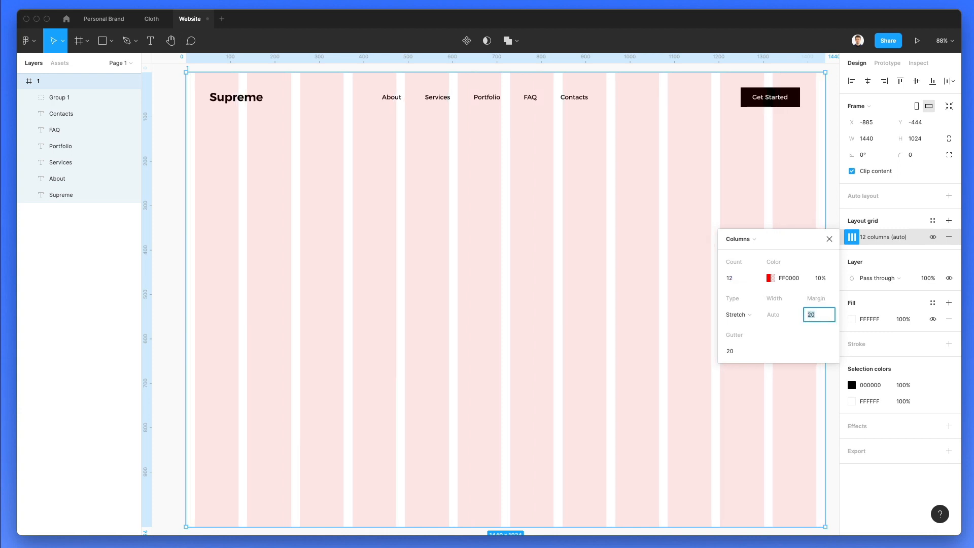
key(Down)
key(Down)
key(Down)
key(Down)
key(Down)
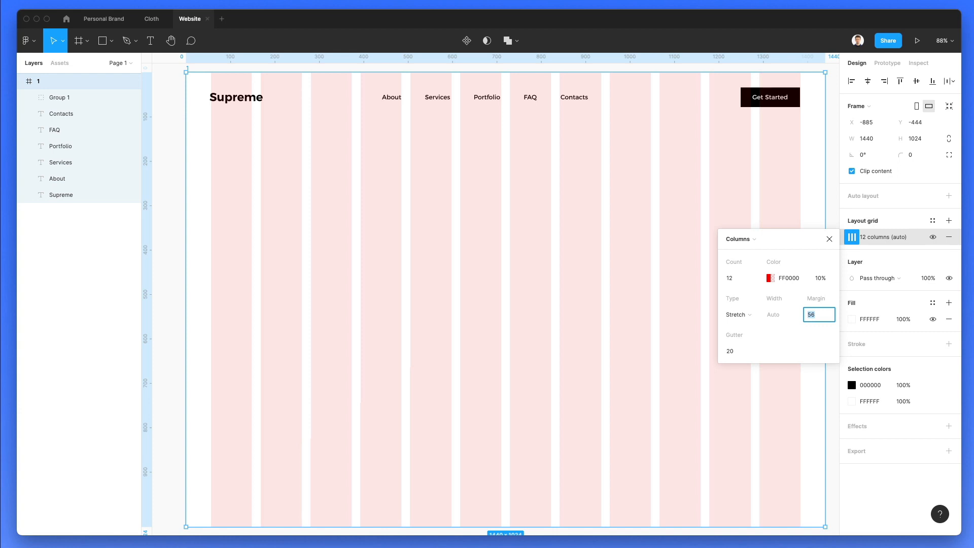
Recolor the column grid from red to the pale blue-grey DADFEC.
click(771, 278)
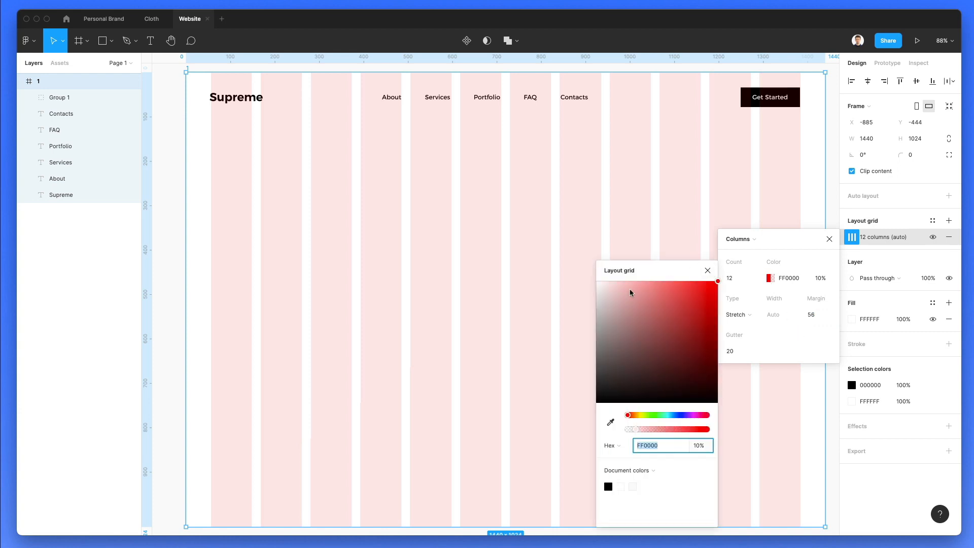
drag(633, 291, 604, 297)
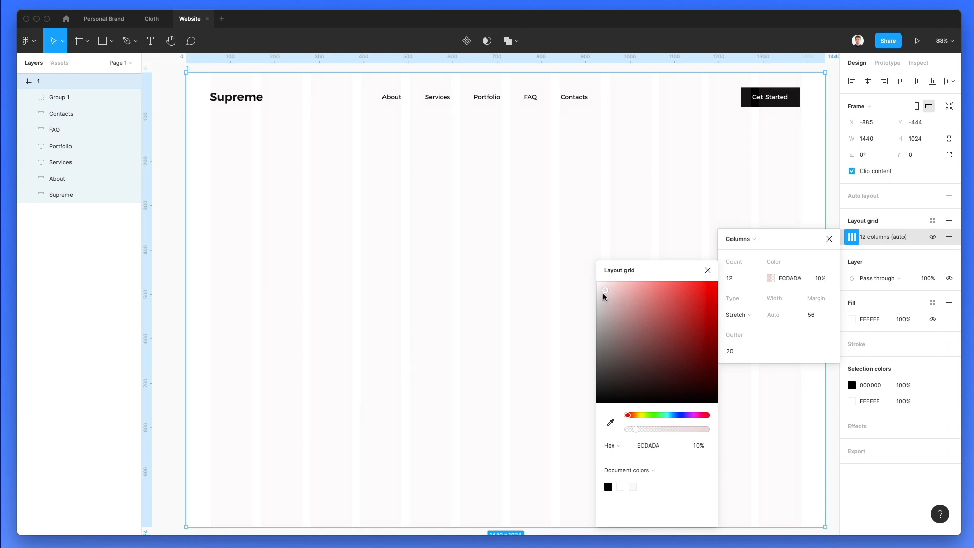
click(676, 415)
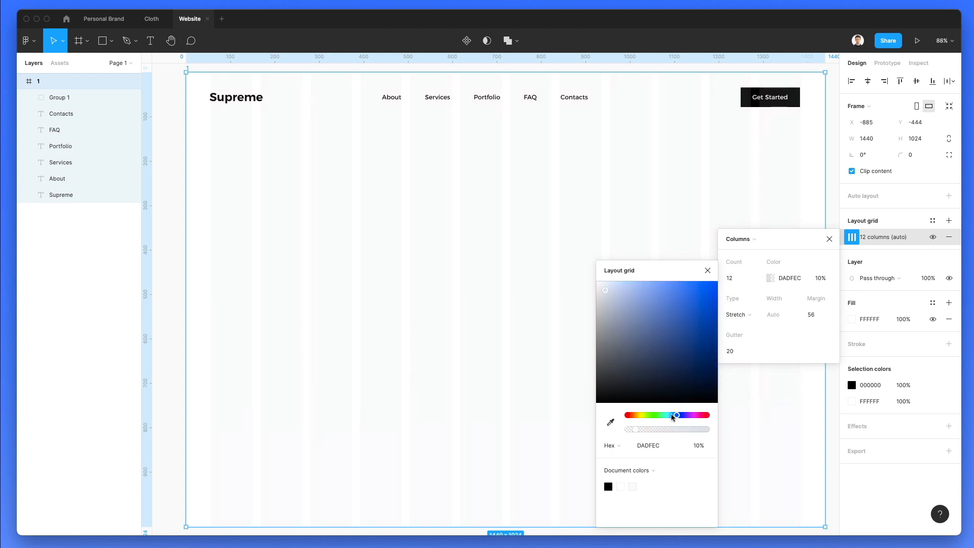
click(444, 246)
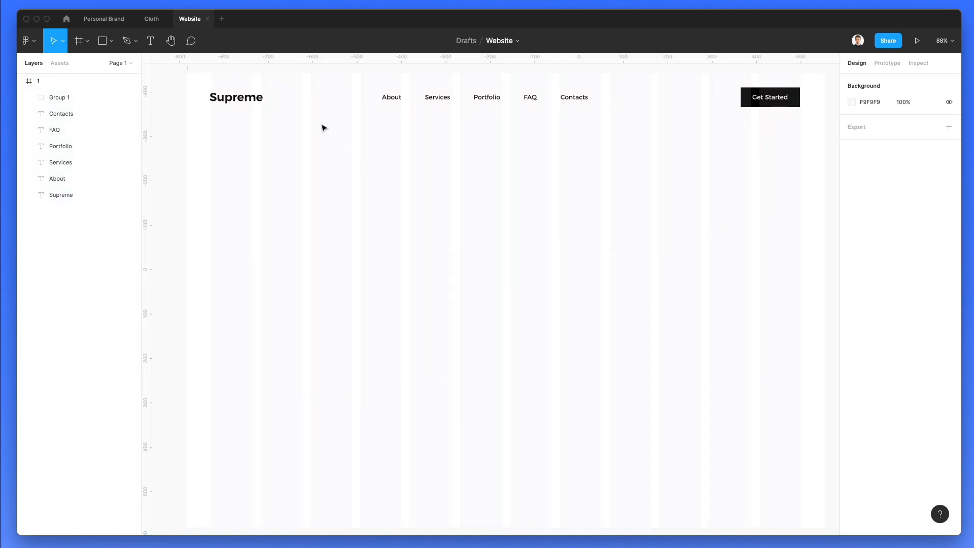
Align the Supreme logo and the Get Started button with the outer edges of the column grid.
drag(240, 99, 242, 100)
drag(768, 102, 770, 104)
click(694, 127)
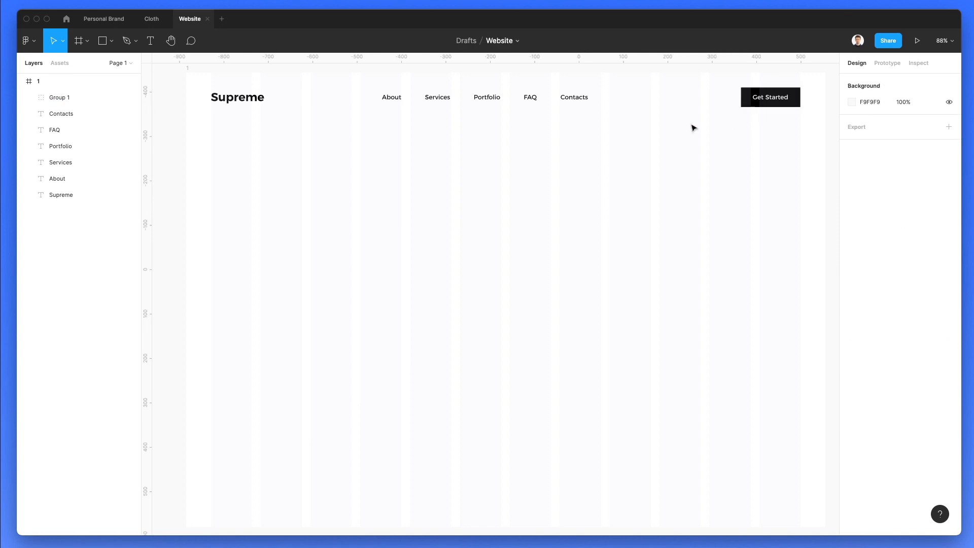
Shift the five navigation items together to the right, keeping them on the header row.
drag(365, 89, 622, 132)
drag(581, 100, 608, 106)
click(632, 101)
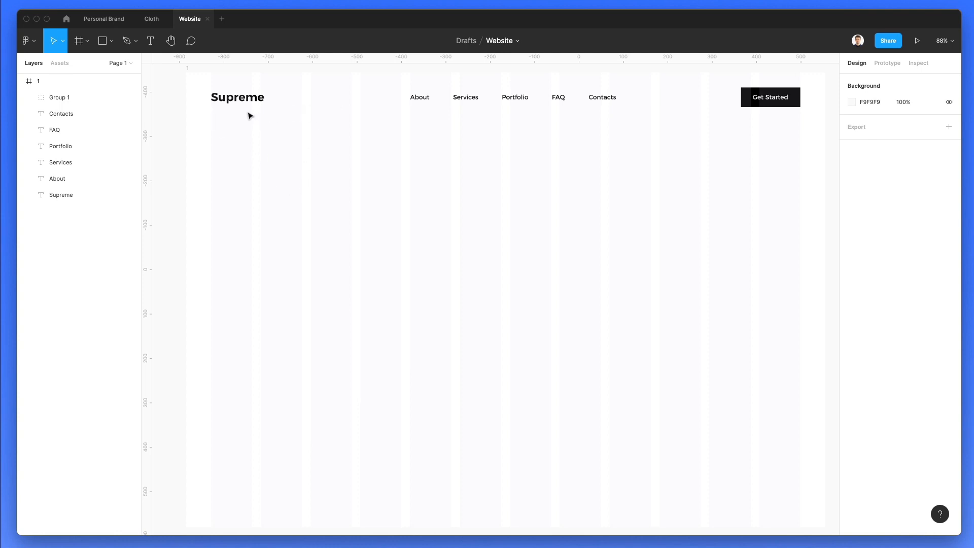
Duplicate the Supreme text straight below the logo and change its wording to "Send money abroad faster".
drag(244, 98, 243, 215)
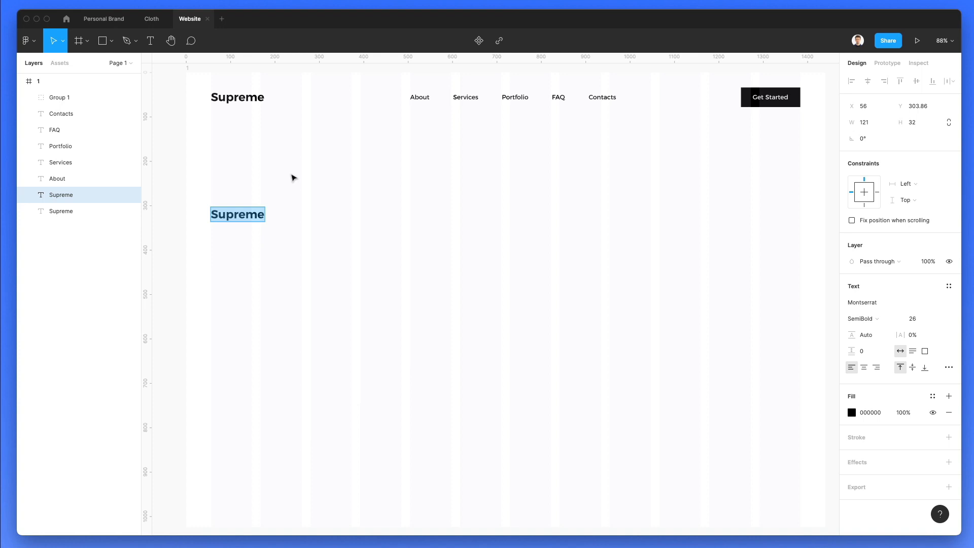
text(Send money)
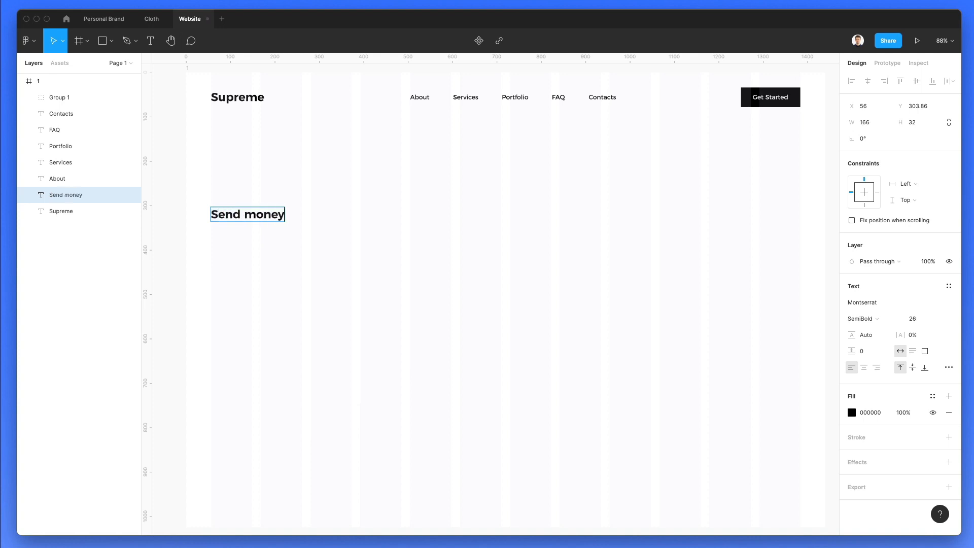
text( abroad m)
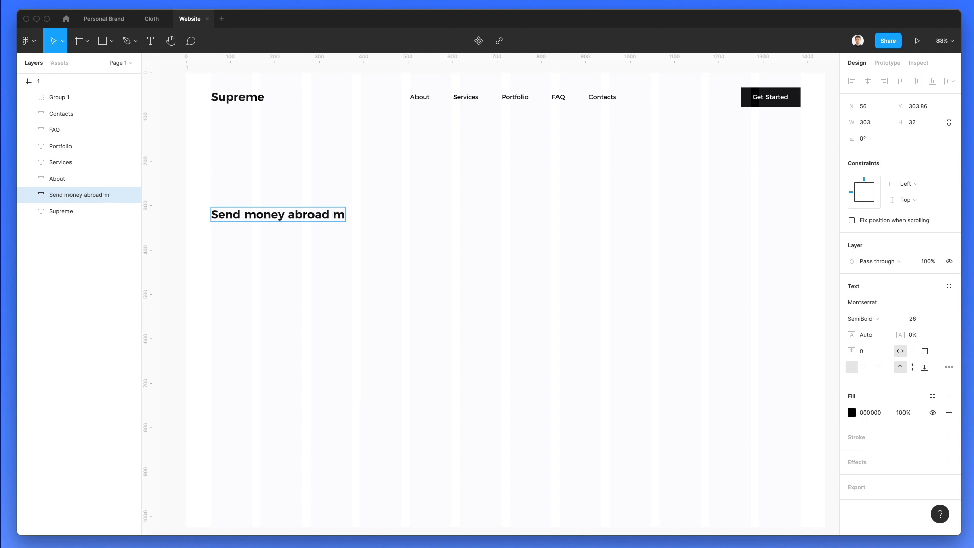
key(BackSpace)
text(faster)
Set the font size of the "Send money abroad faster" heading to 62.
key(super+a)
click(914, 319)
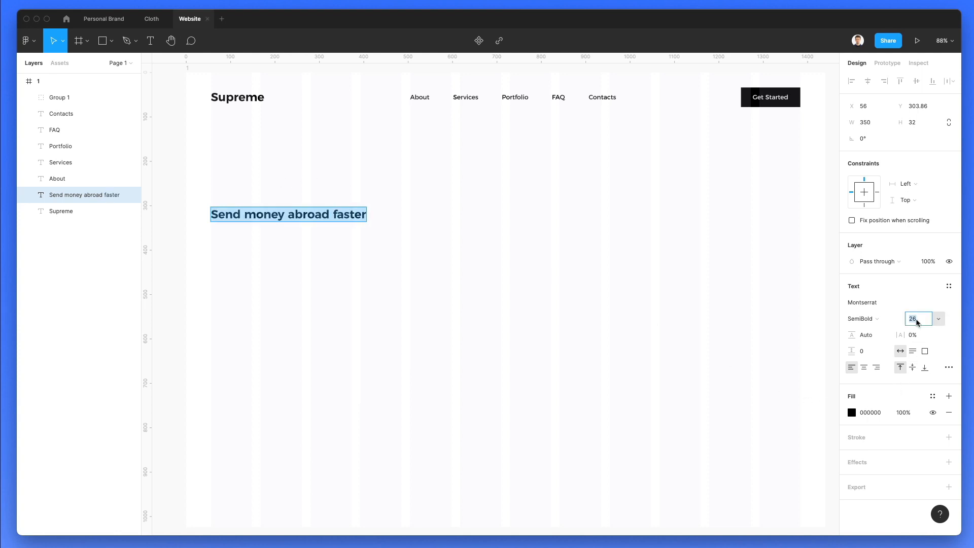
text(36)
key(Return)
key(shift+Up)
key(shift+Up)
key(shift+Up)
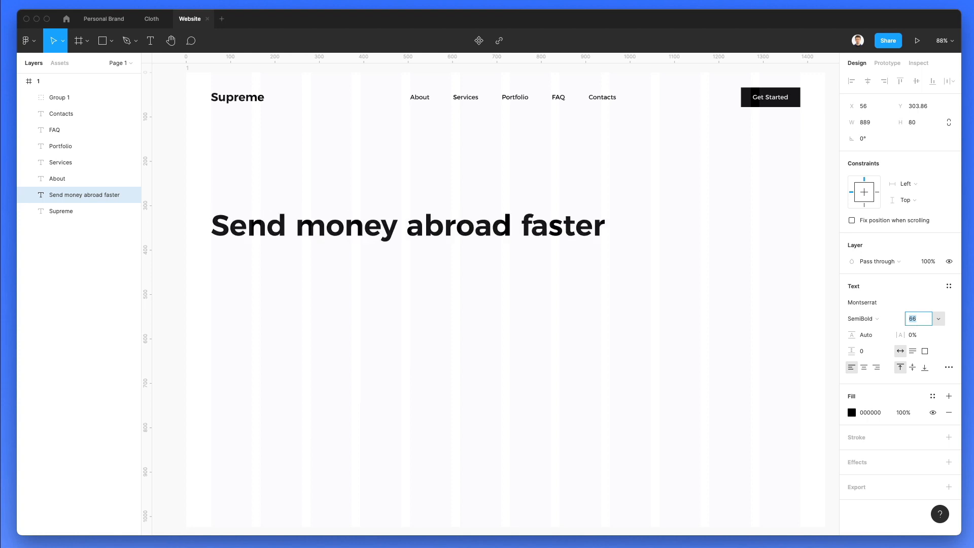
key(Down)
key(Down)
key(Down)
key(Down)
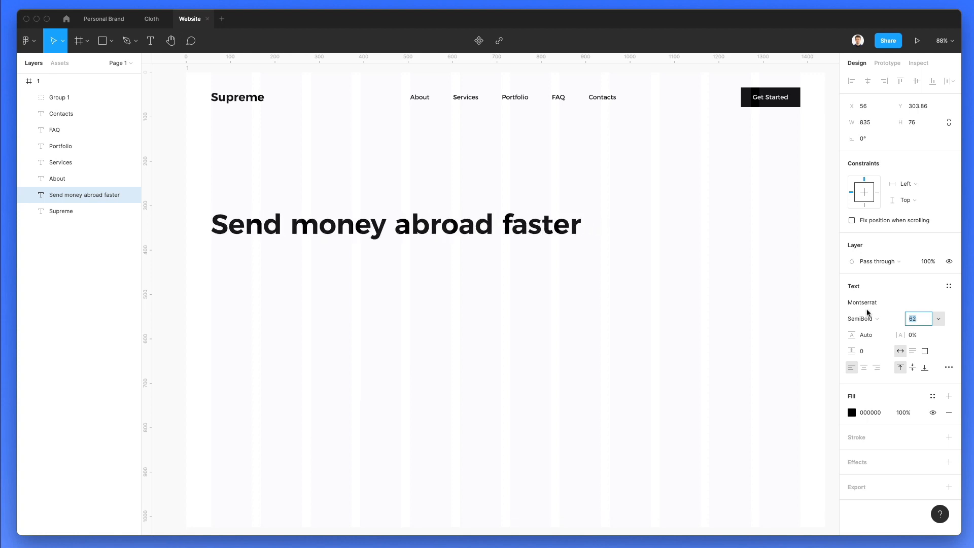
key(Return)
Narrow the heading's text box to about 591 wide so it wraps onto two lines, and move it slightly down.
drag(581, 225, 472, 228)
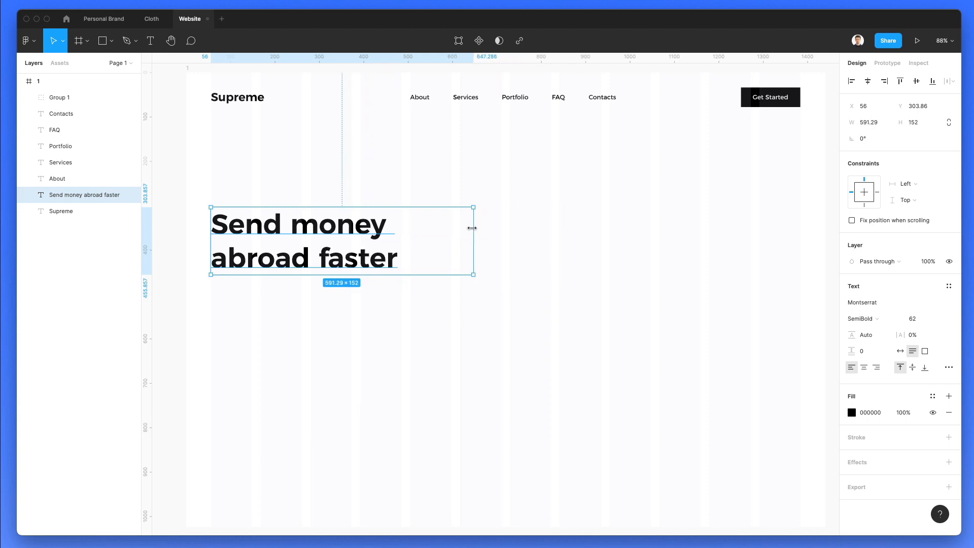
click(513, 233)
drag(308, 245, 311, 248)
Scale the heading up proportionally to about 750 × 193 and align its left edge at X 56.
key(k)
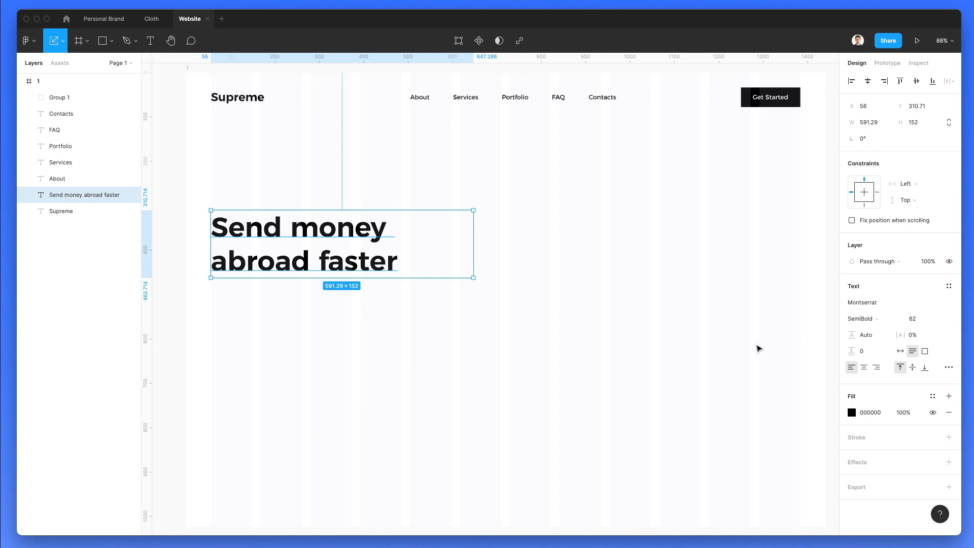
drag(472, 282, 506, 297)
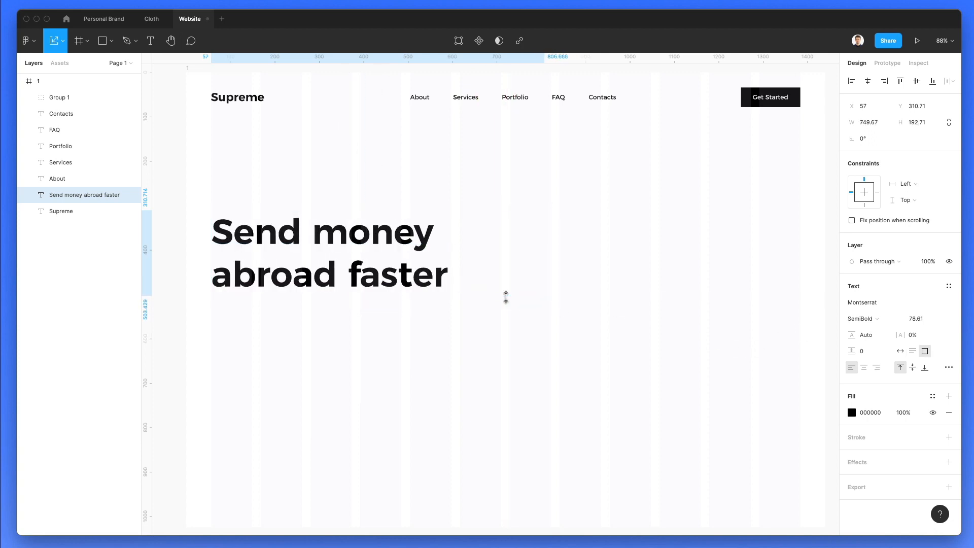
key(Right)
key(Right)
key(Left)
key(Left)
key(Left)
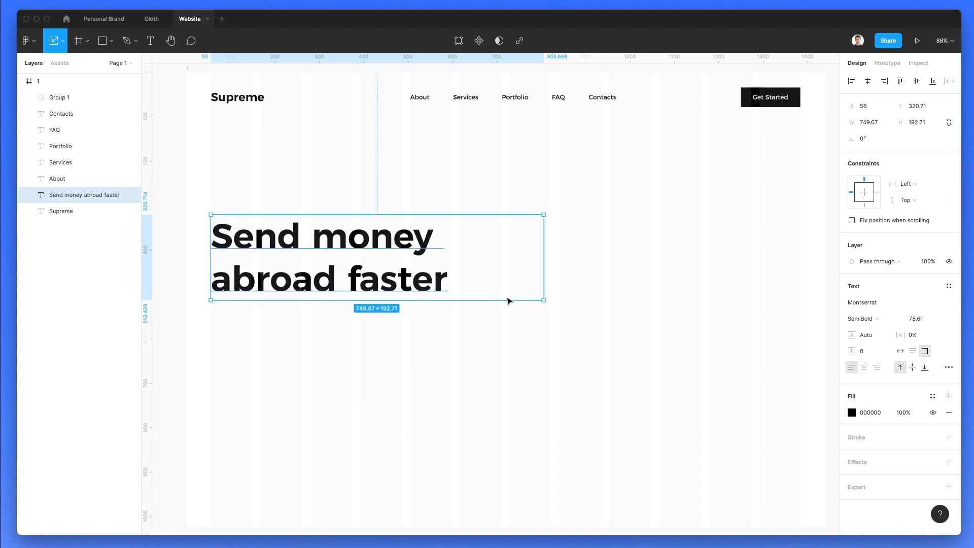
Move the scaled heading further down the page and deselect it.
key(shift+Down)
key(shift+Down)
key(shift+Down)
key(shift+Down)
key(shift+Down)
click(621, 278)
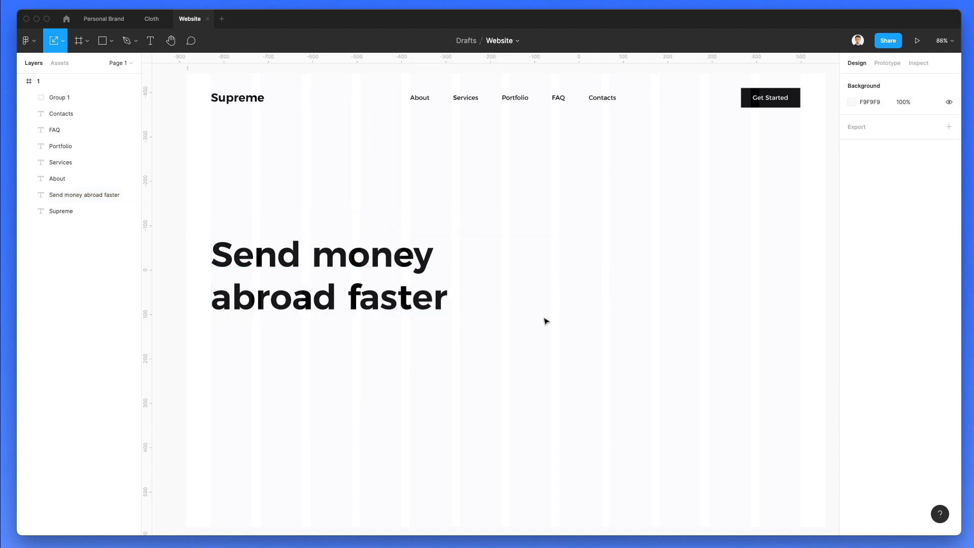
Draw a rectangle of about 542 × 87 below the heading at X 56 and round its corners to 9.
key(r)
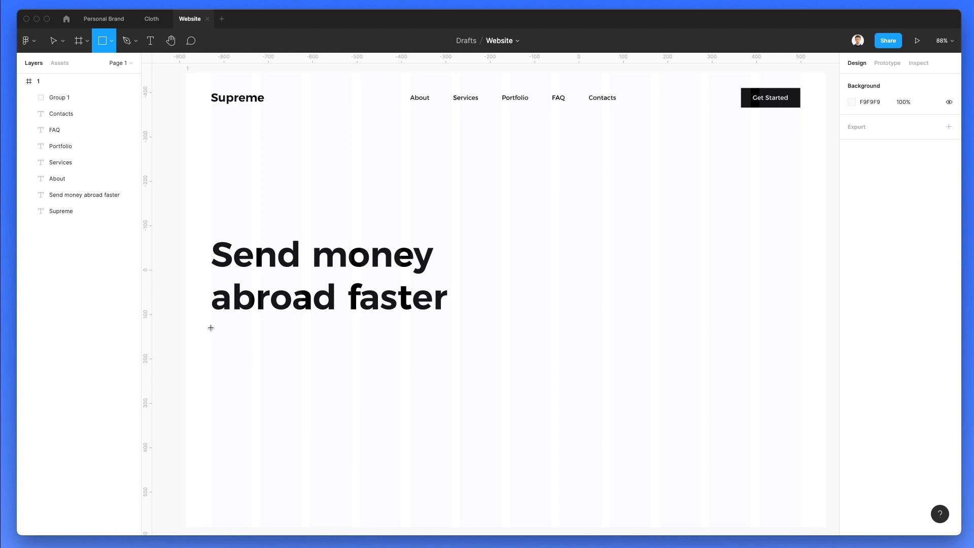
mouse_move(212, 325)
mouse_down()
mouse_move(417, 367)
mouse_move(450, 352)
mouse_move(450, 364)
mouse_up()
key(shift+Down)
key(shift+Down)
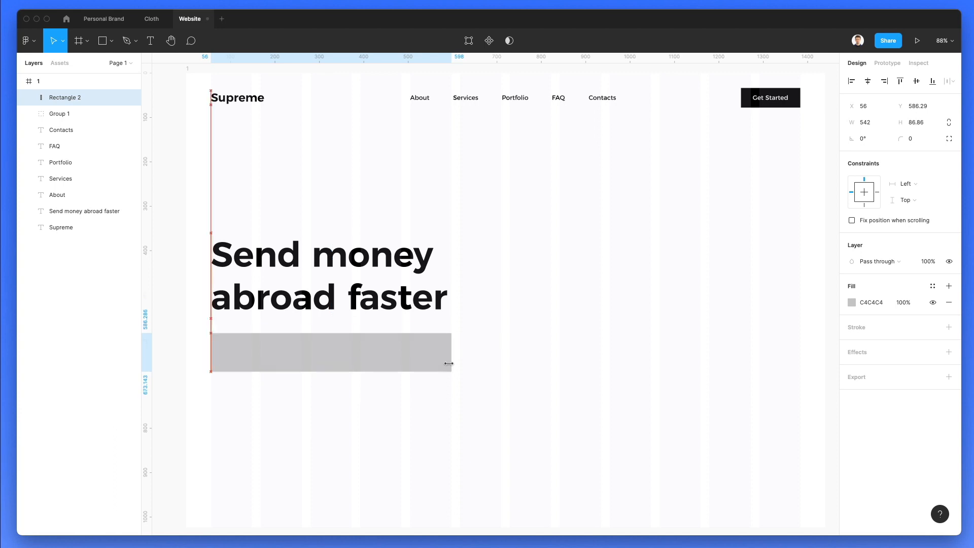
drag(901, 139, 51, 137)
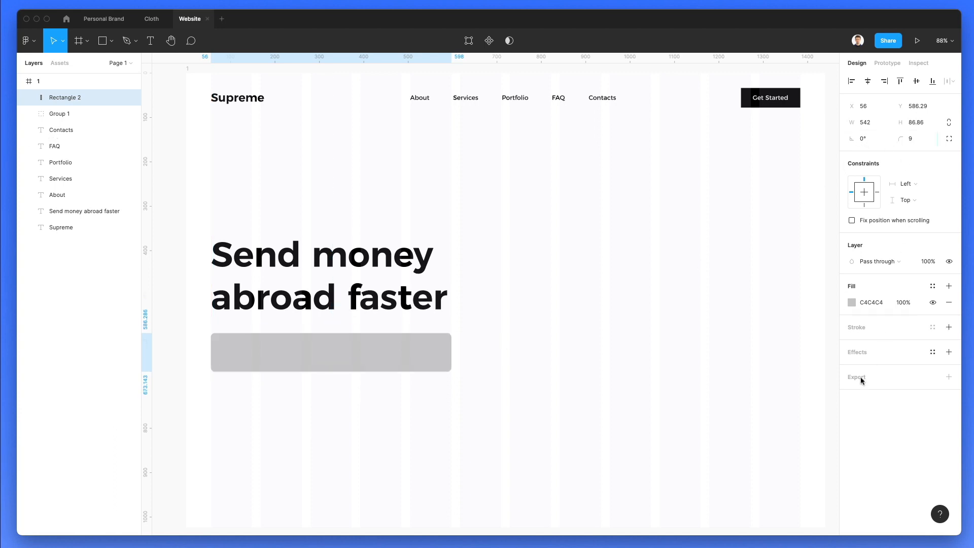
Add a drop shadow to the rectangle with a blur of 24 and 10% opacity.
click(857, 351)
click(851, 368)
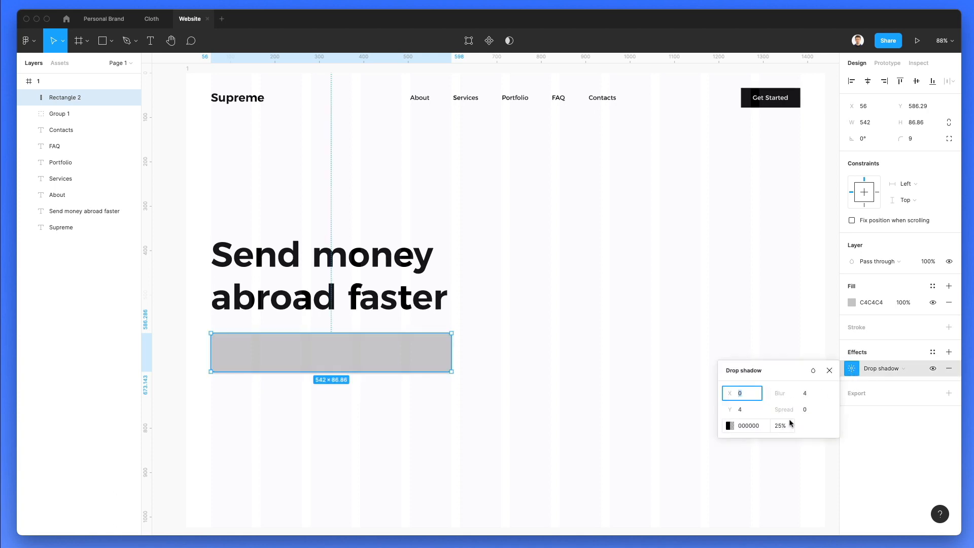
click(805, 393)
text(34)
key(Return)
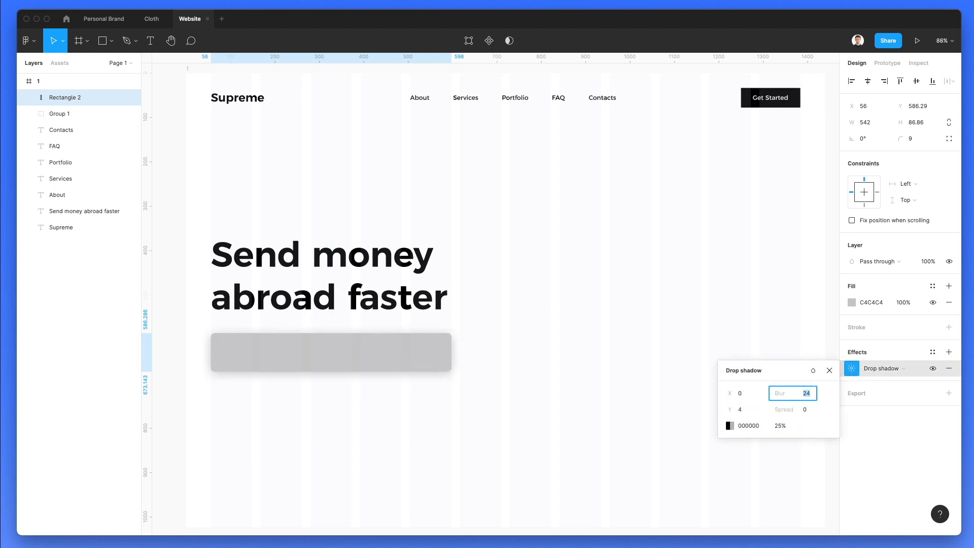
click(776, 426)
text(15)
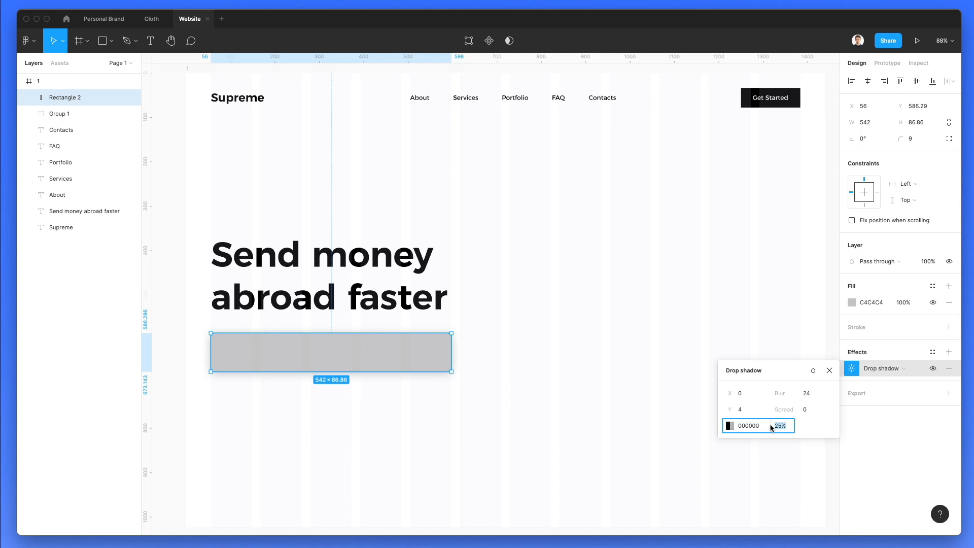
key(Return)
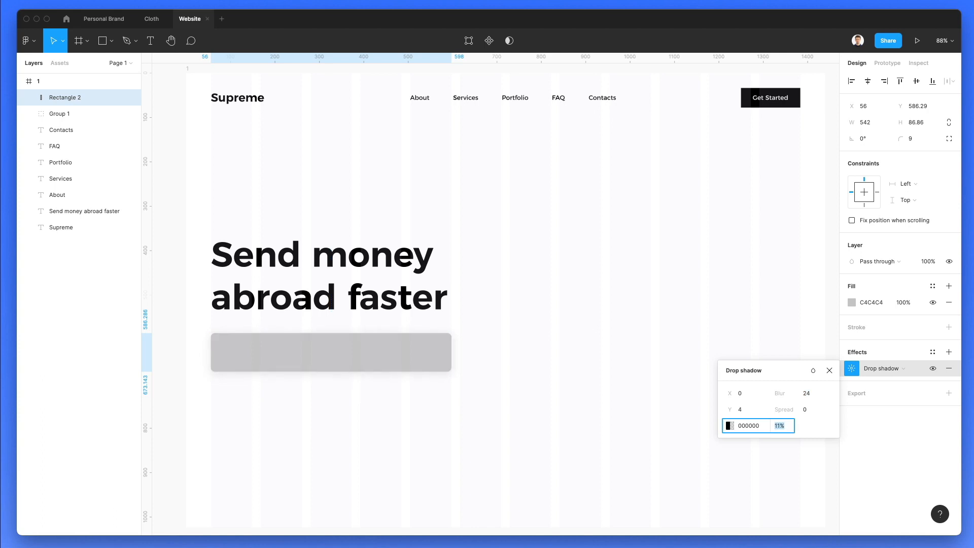
Change the rectangle's fill color to white, FFFFFF.
click(851, 303)
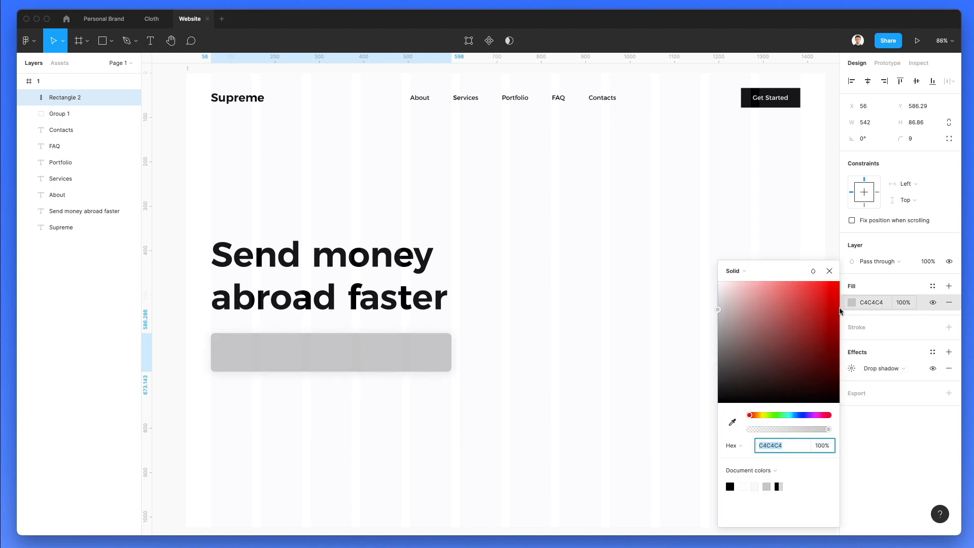
drag(761, 304, 498, 139)
click(582, 183)
Set the opacity of the white rectangle's drop shadow to 12%.
click(400, 361)
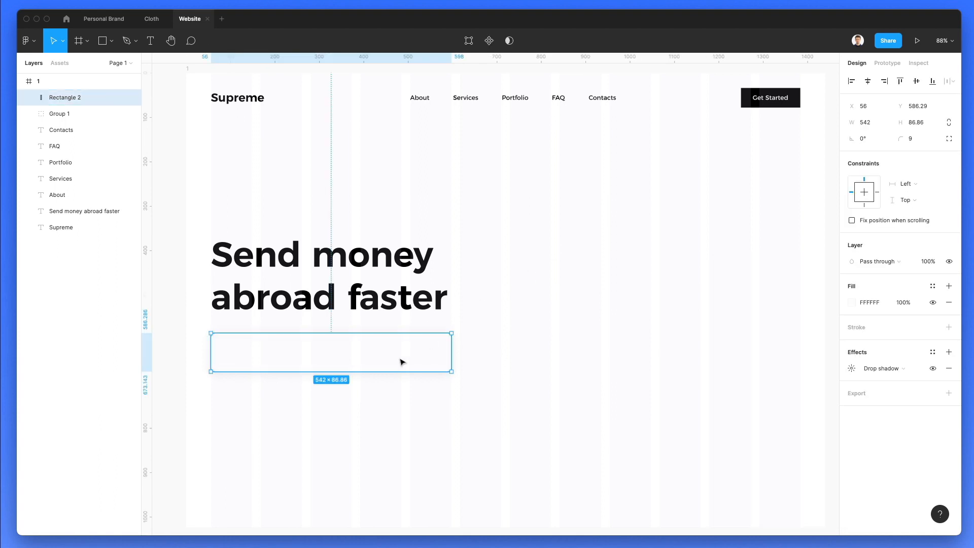
click(852, 368)
click(781, 426)
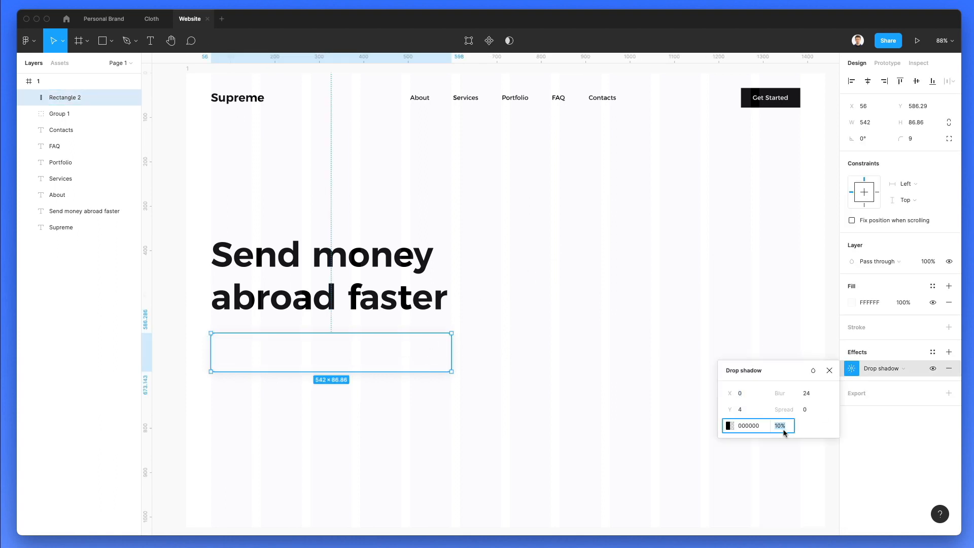
text(12)
key(Return)
click(541, 386)
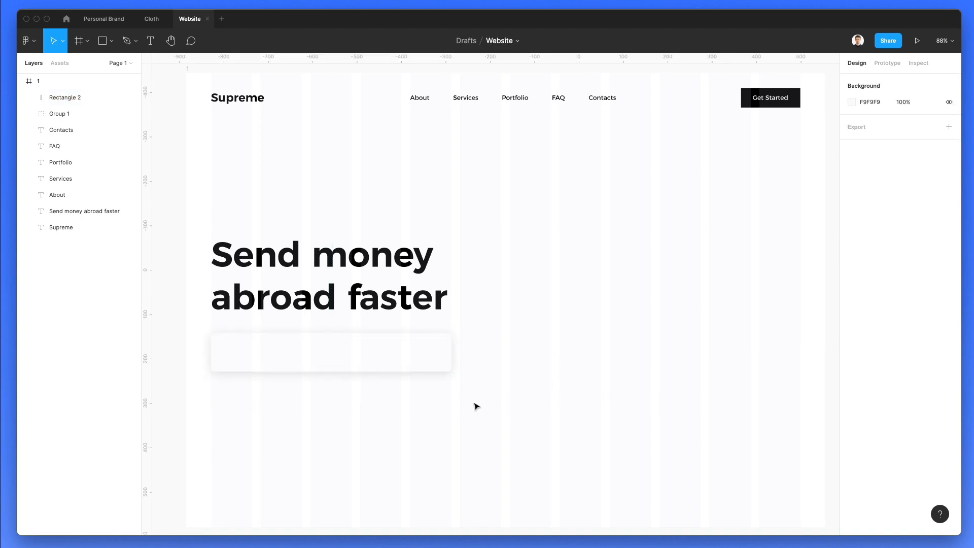
Copy the About menu text into the upper left of the white rectangle and change it to "Amount".
drag(420, 97, 232, 348)
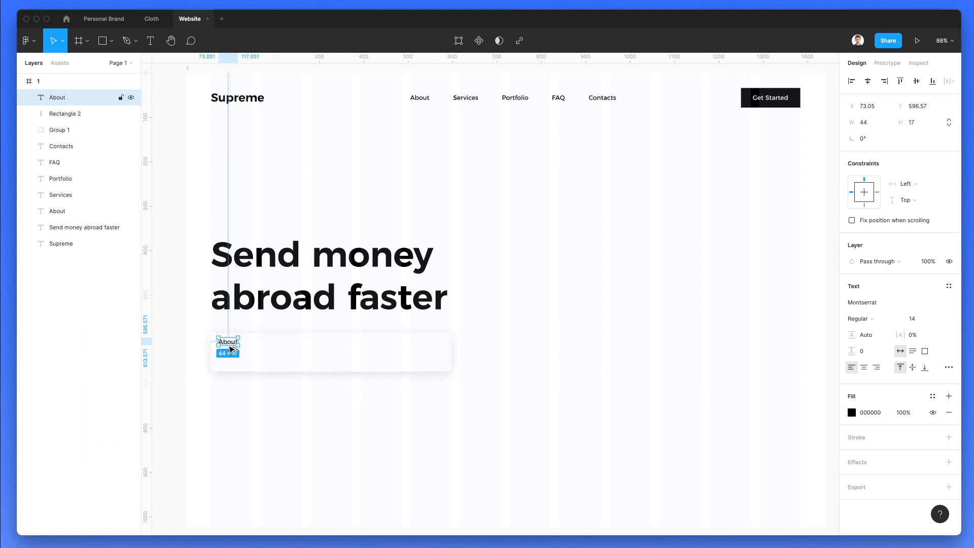
double_click(230, 346)
text(Am)
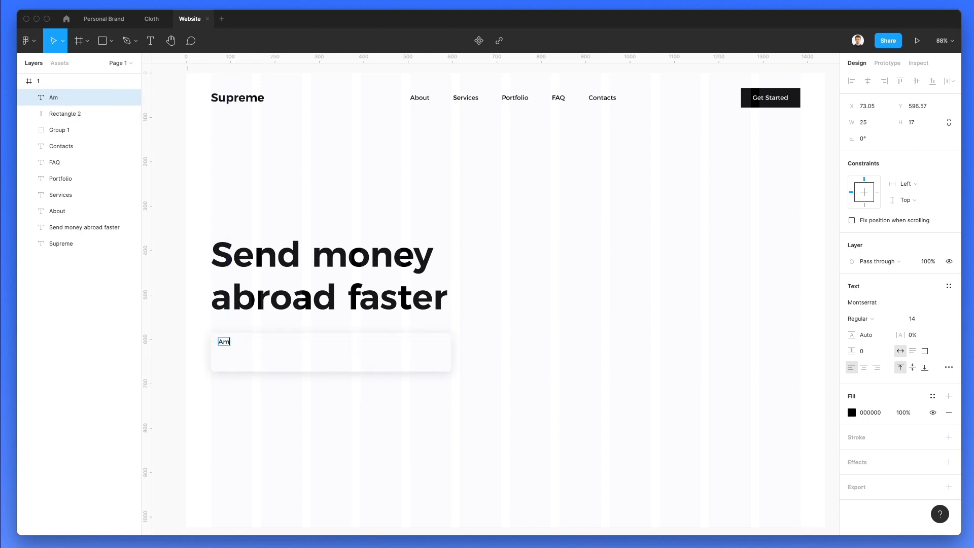
text(ount)
key(Escape)
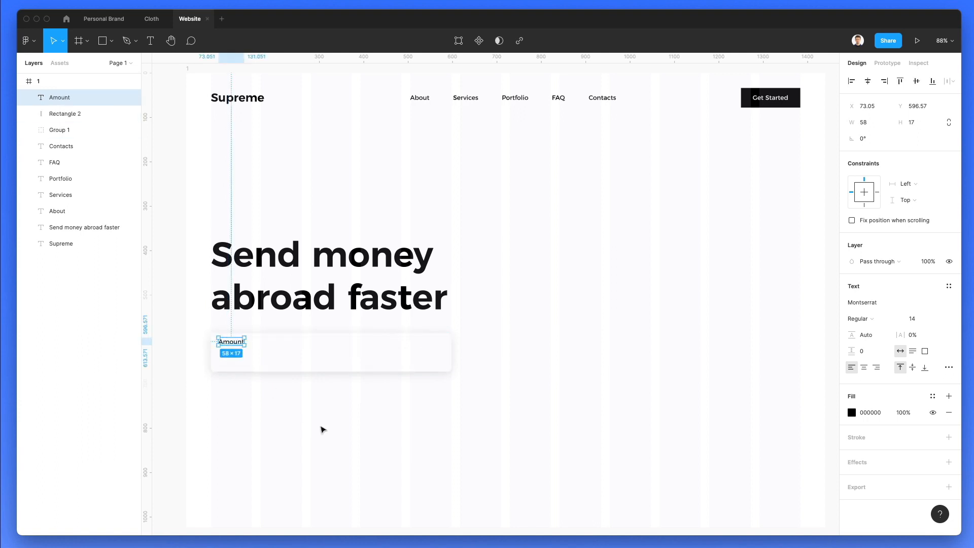
Nudge the Amount label down and right inside the white rectangle, to about X 81.
key(Down)
key(Down)
key(Down)
key(Down)
key(Right)
key(Right)
key(Right)
key(Right)
key(Right)
key(Right)
key(Right)
key(Down)
key(Down)
key(Down)
key(Down)
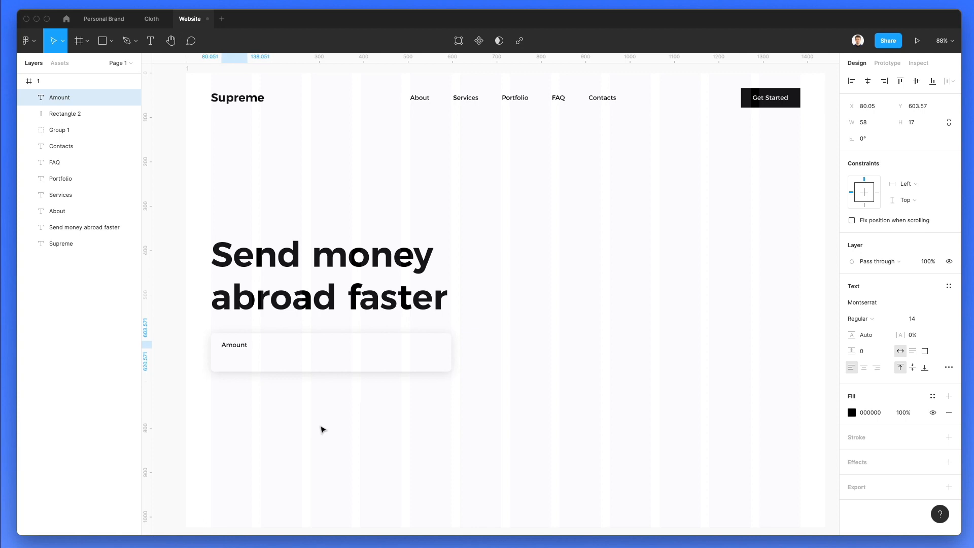
key(Right)
Duplicate the Amount label just below itself and change the copy's text to "4,000,000".
drag(235, 349, 234, 360)
double_click(233, 357)
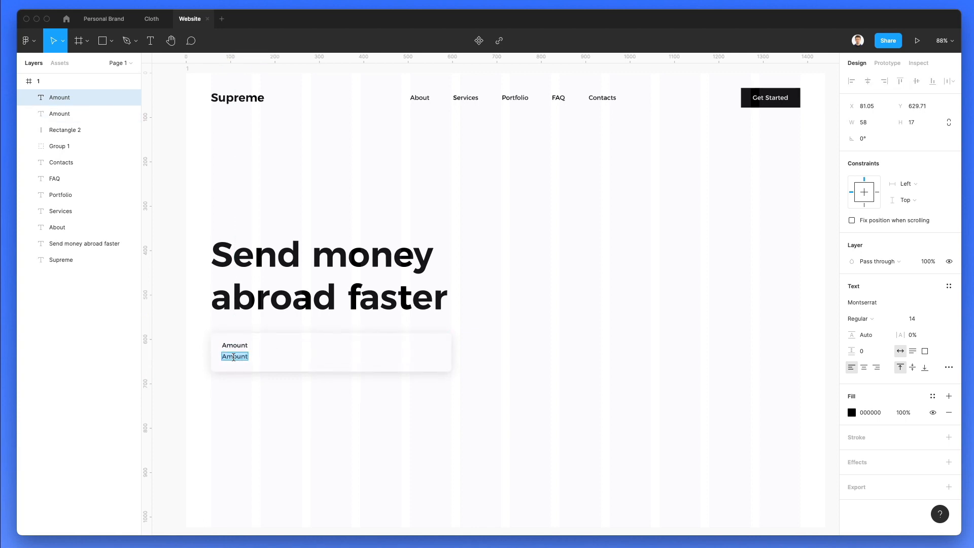
text(4,000,000)
key(super+a)
key(Right)
text(USD)
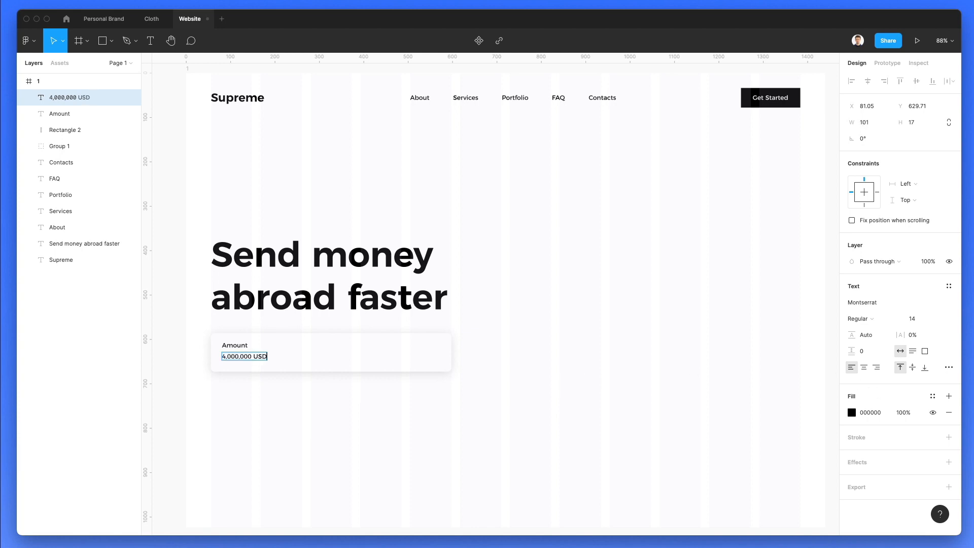
key(super+a)
key(Right)
key(BackSpace)
key(BackSpace)
key(BackSpace)
key(Escape)
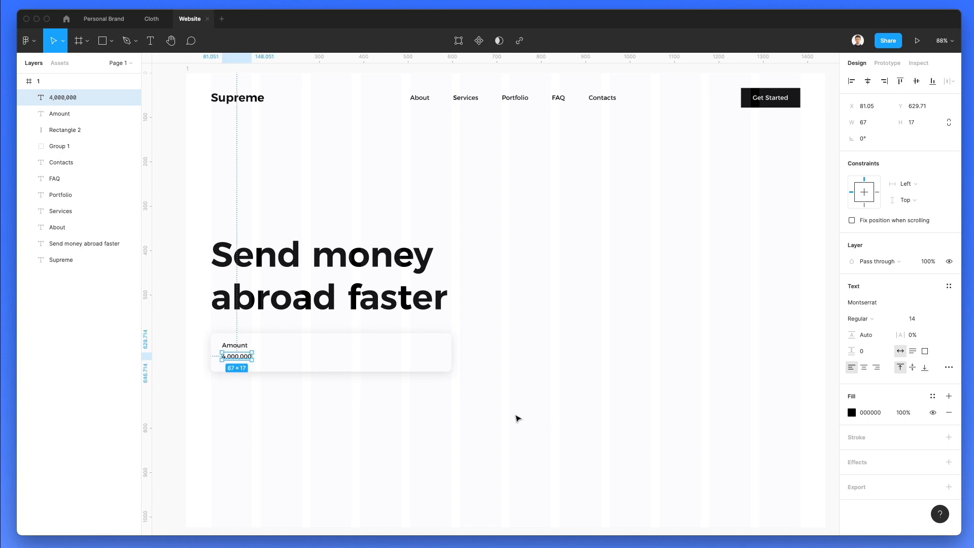
Set the font size of the 4,000,000 text to 20.
click(911, 318)
key(Up)
key(Up)
key(Up)
key(Up)
key(Up)
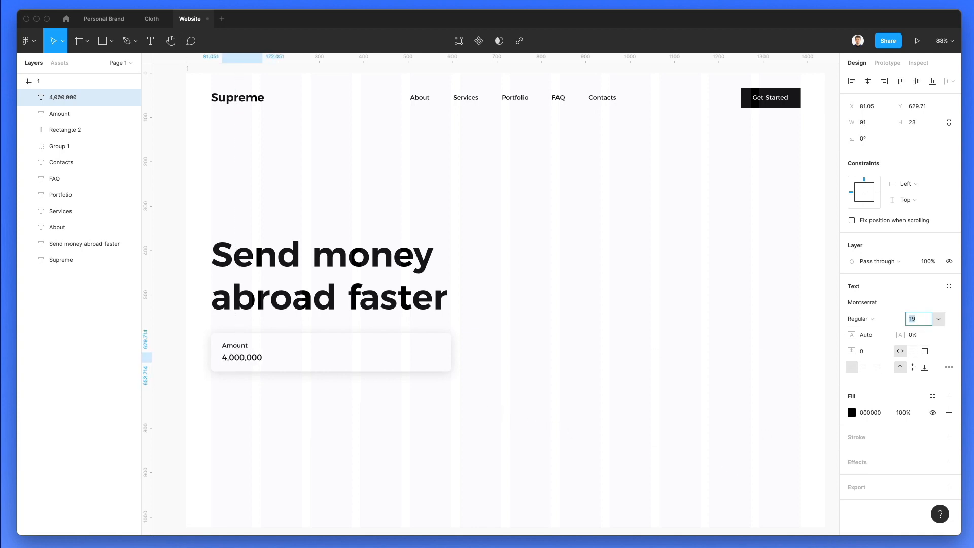
key(Up)
Try the SemiBold weight on the 4,000,000 text.
click(883, 321)
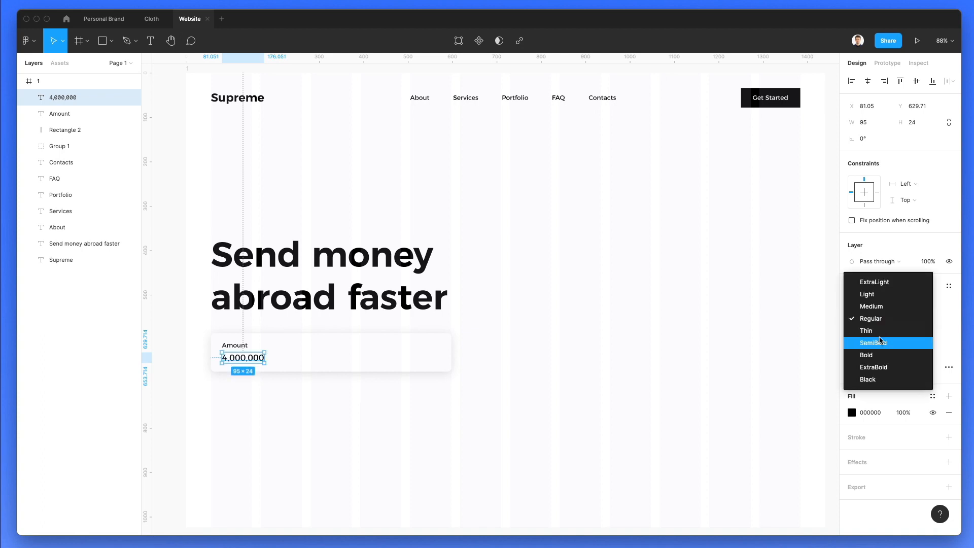
click(880, 343)
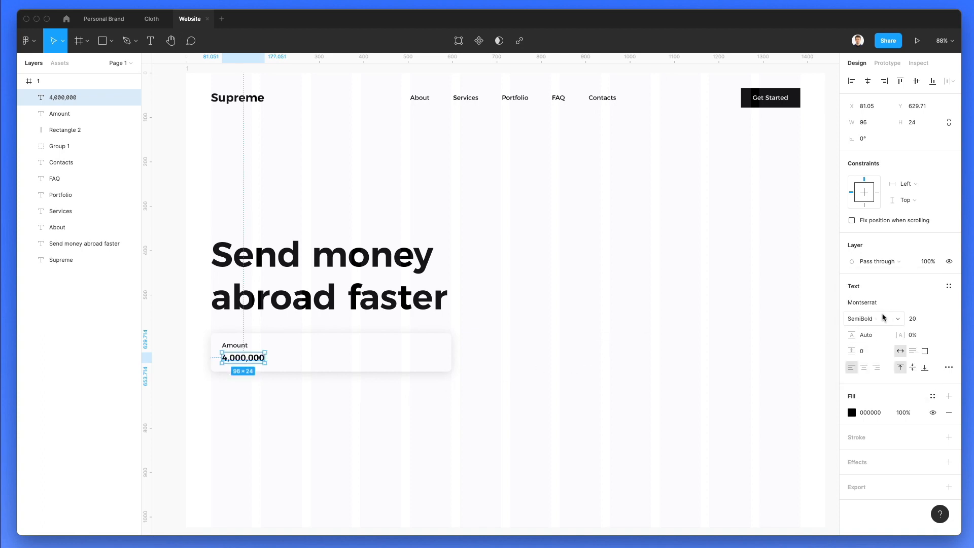
click(372, 403)
Change the Amount label's fill colour to grey 757575.
click(240, 348)
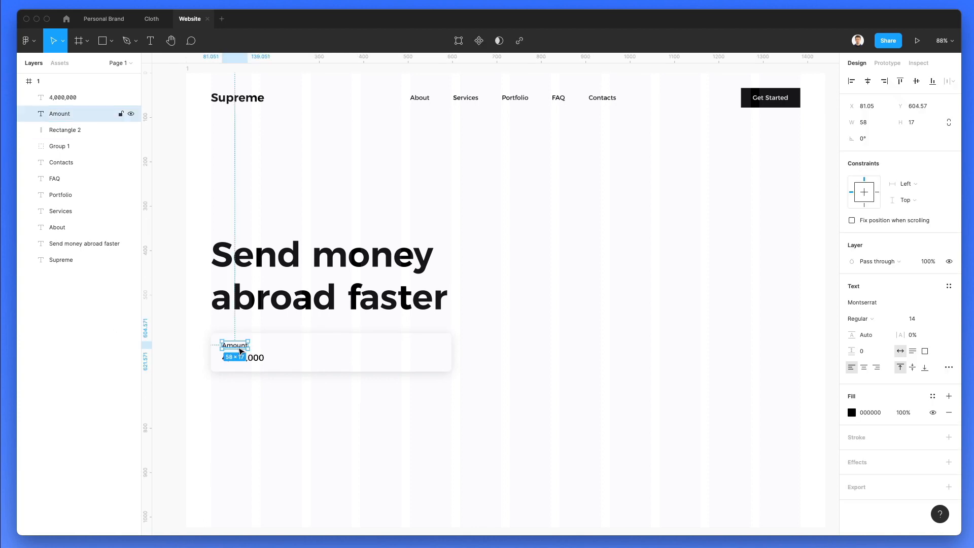
click(852, 412)
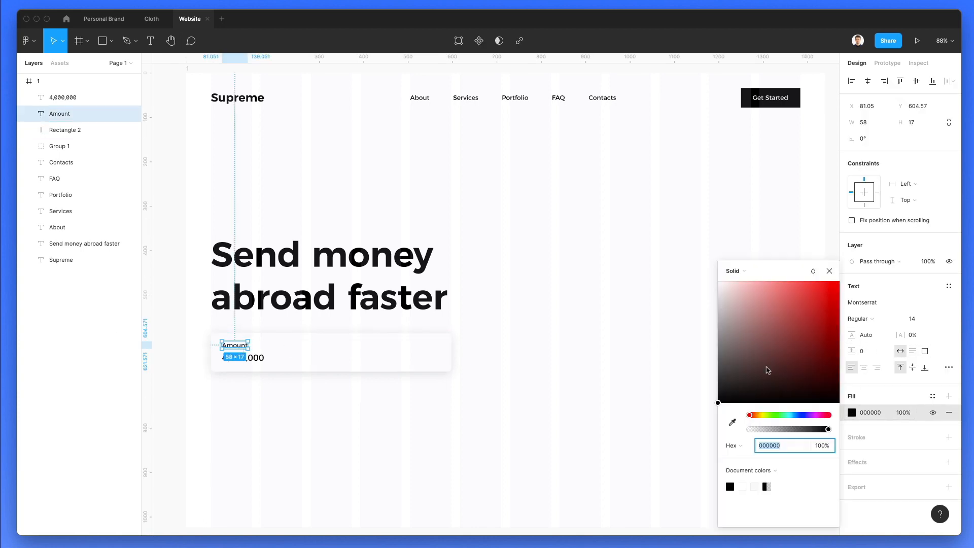
mouse_move(724, 361)
mouse_down()
mouse_move(685, 366)
mouse_move(676, 355)
mouse_up()
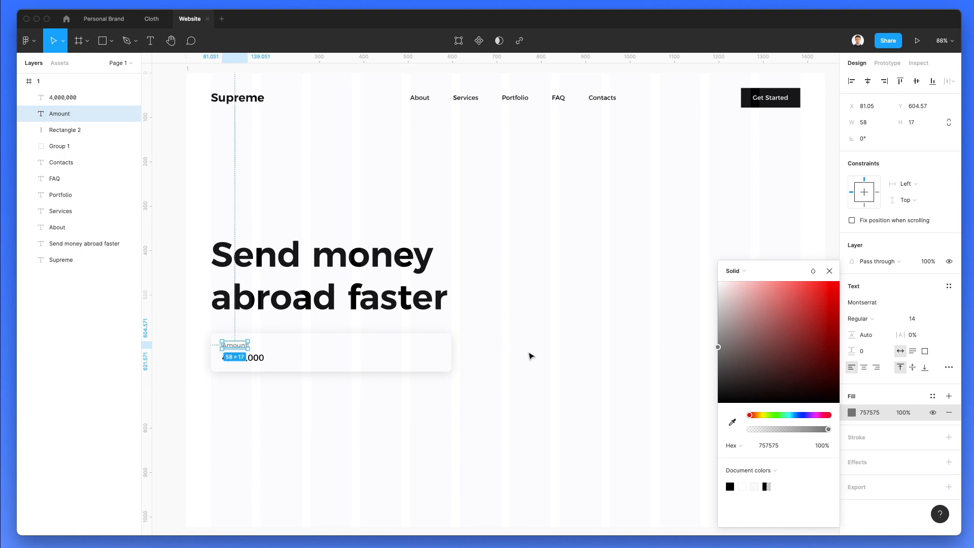
click(531, 356)
Select the Amount label and the 4,000,000 text together and nudge both slightly right inside the card.
click(239, 344)
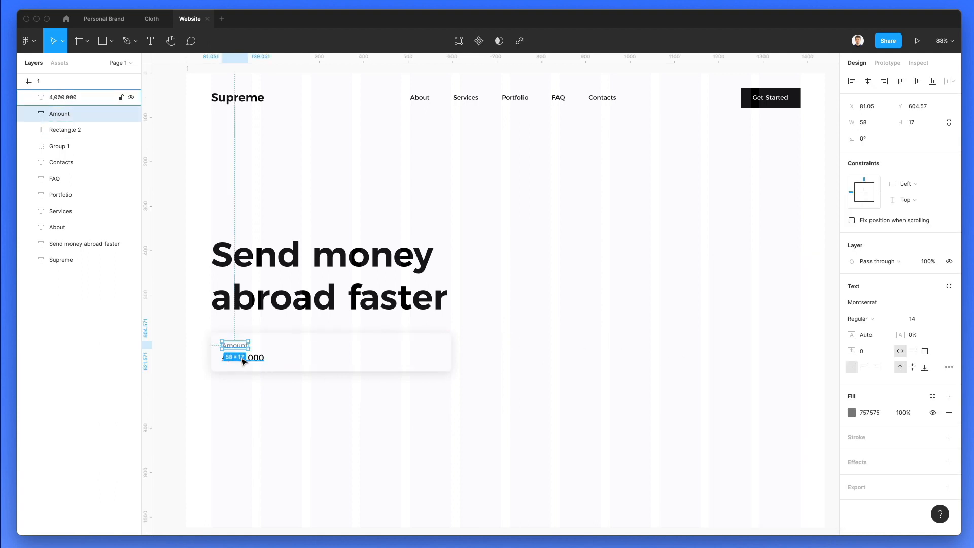
shift+click(244, 361)
click(290, 404)
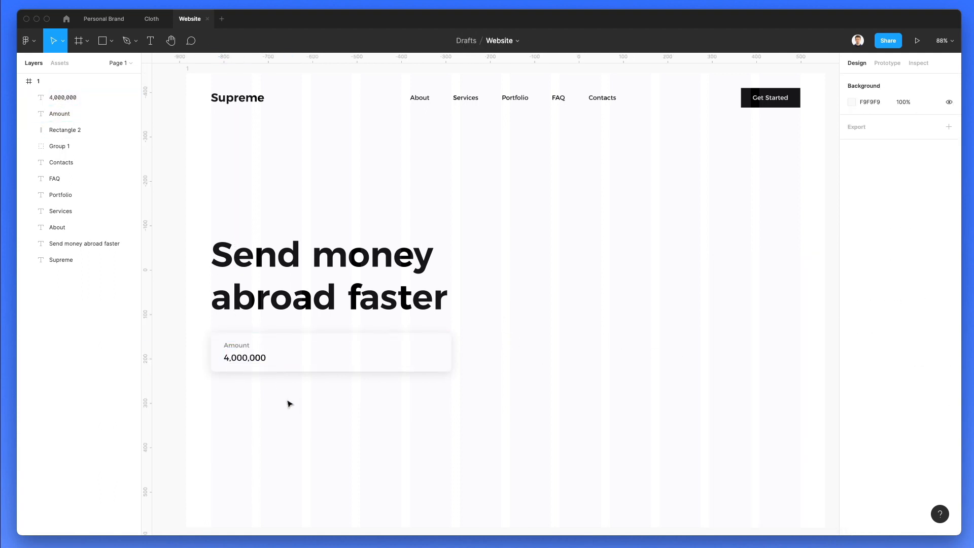
Draw a vertical divider line about 34 px long inside the card and shift it towards the amount, to about X 249, Y 617.
key(l)
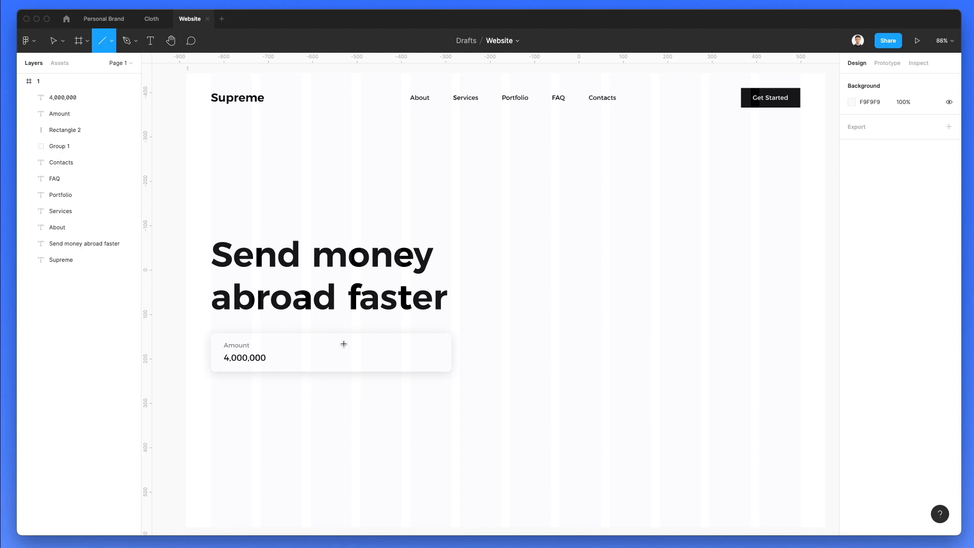
drag(345, 343, 342, 361)
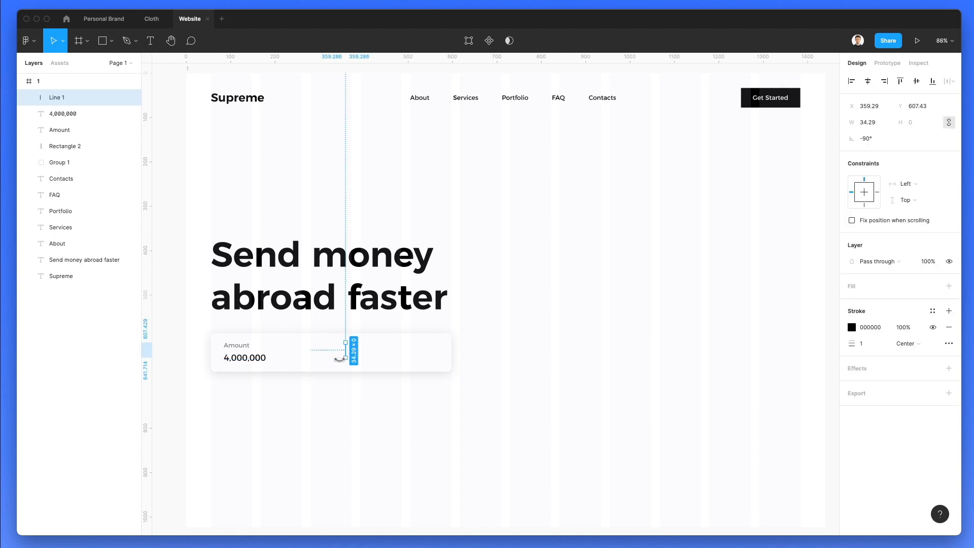
key(shift+Down)
key(shift+Left)
key(shift+Left)
key(shift+Left)
key(shift+Left)
key(shift+Left)
key(shift+Left)
key(shift+Left)
key(shift+Left)
key(shift+Left)
key(shift+Left)
key(shift+Left)
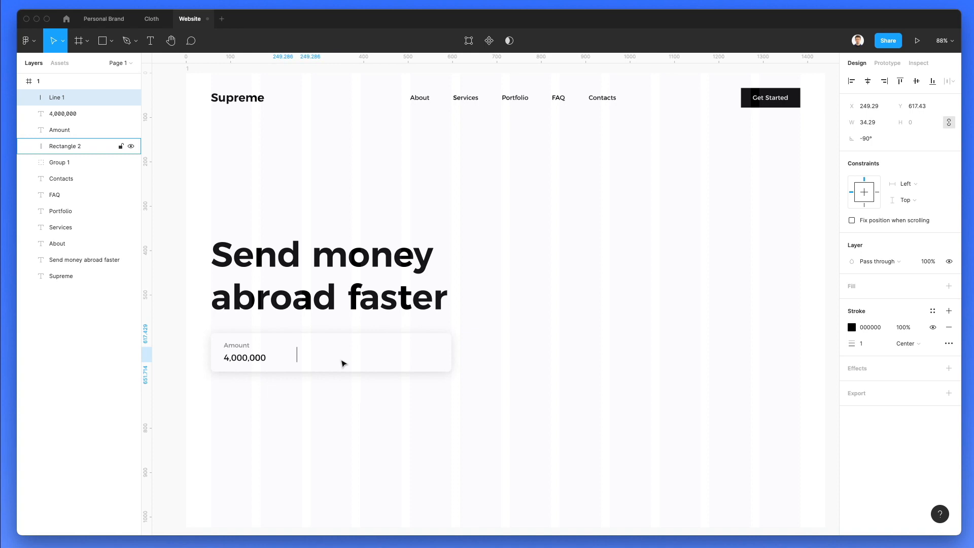
Fine-tune the divider line's position to about X 258, Y 611 and set its opacity to 30%.
key(Up)
key(Up)
key(Up)
key(Up)
key(Up)
key(Up)
key(Right)
key(Right)
key(Right)
key(Right)
key(Right)
key(Right)
key(Right)
key(Right)
key(Right)
key(3)
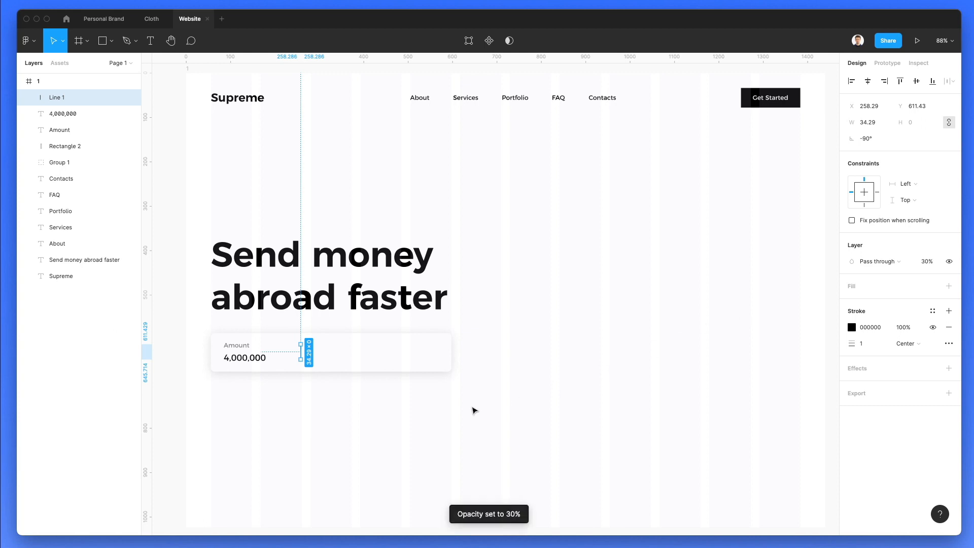
click(474, 410)
Duplicate the 4,000,000 text to the right of the divider line and change the copy's text to "USD".
click(237, 345)
drag(245, 358, 349, 356)
double_click(347, 353)
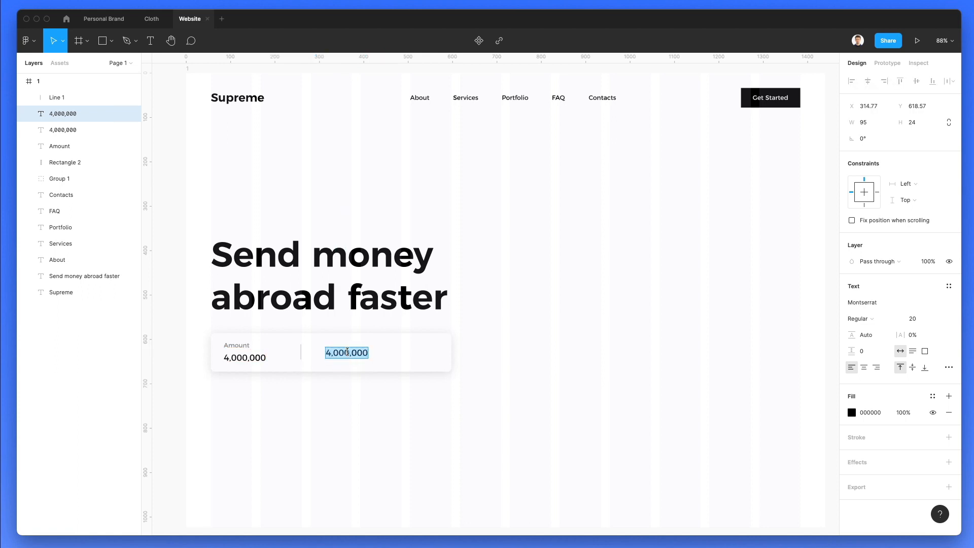
text(USD)
key(Escape)
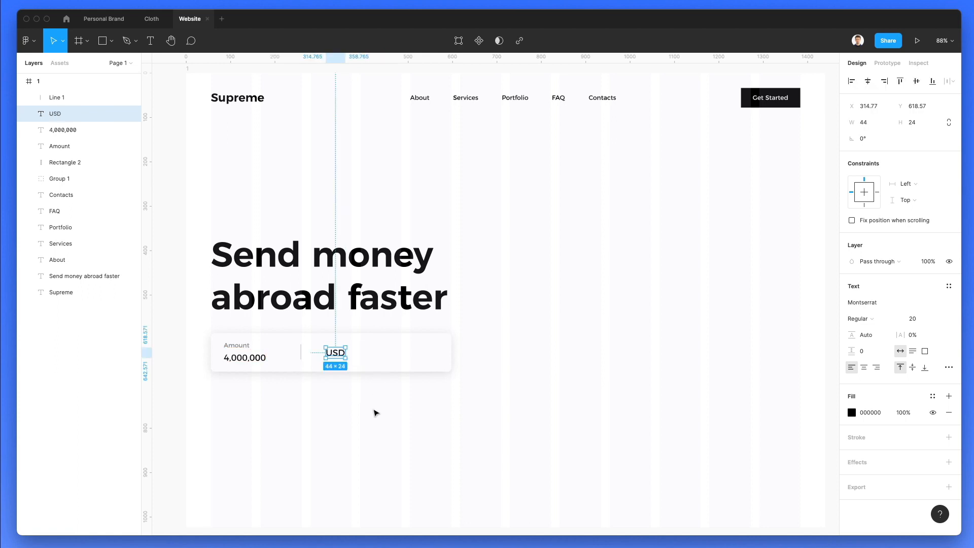
Switch to the Nucleo icon app and search for "united".
scroll(346, 367, up, 5)
click(361, 405)
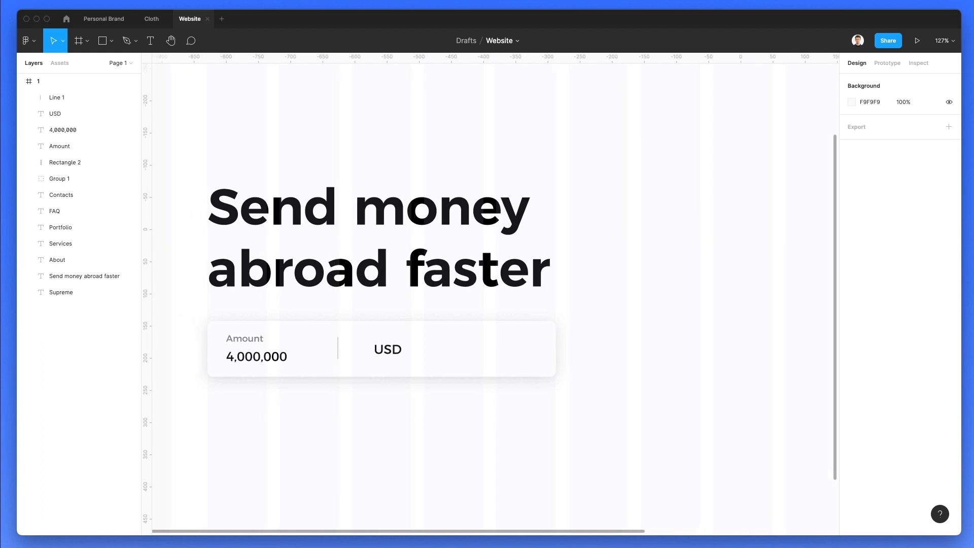
key(super+Tab)
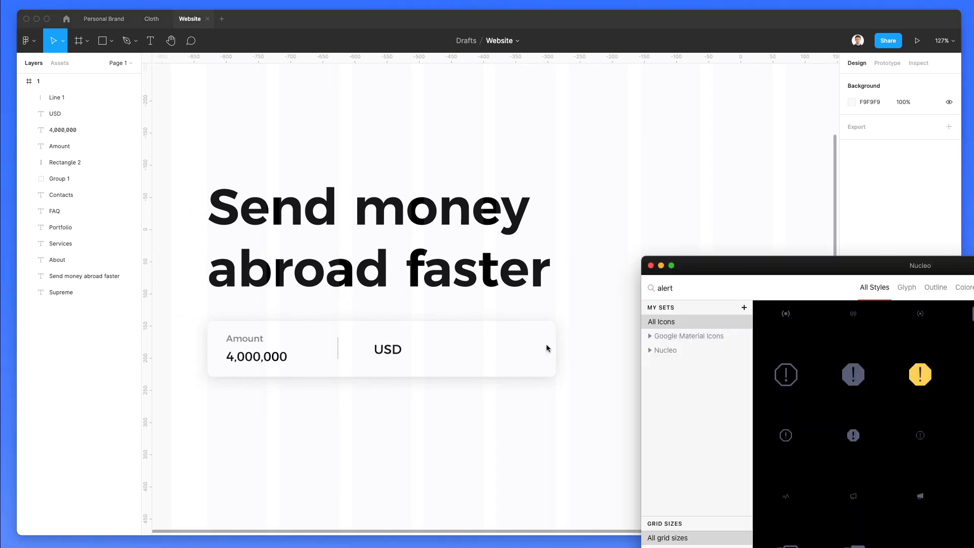
drag(705, 269, 581, 234)
double_click(541, 253)
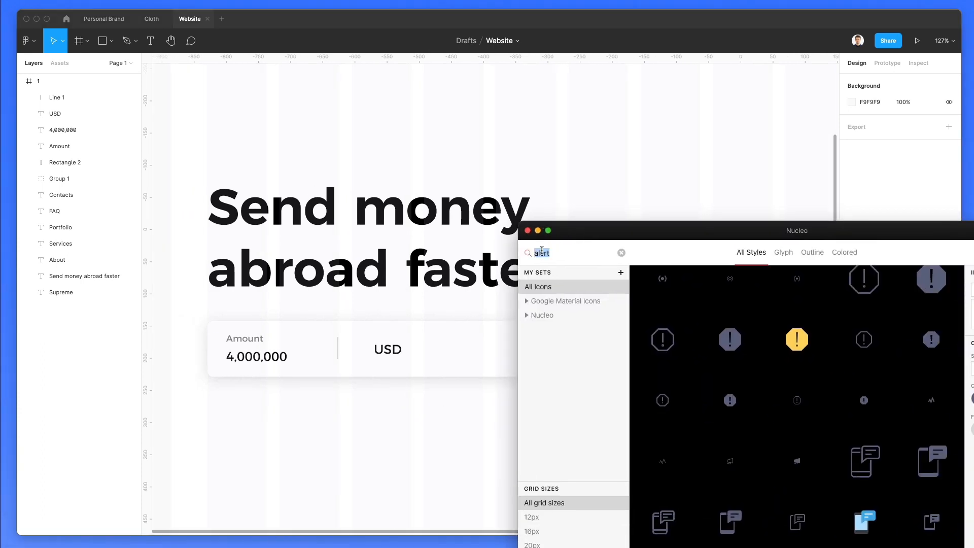
text(united)
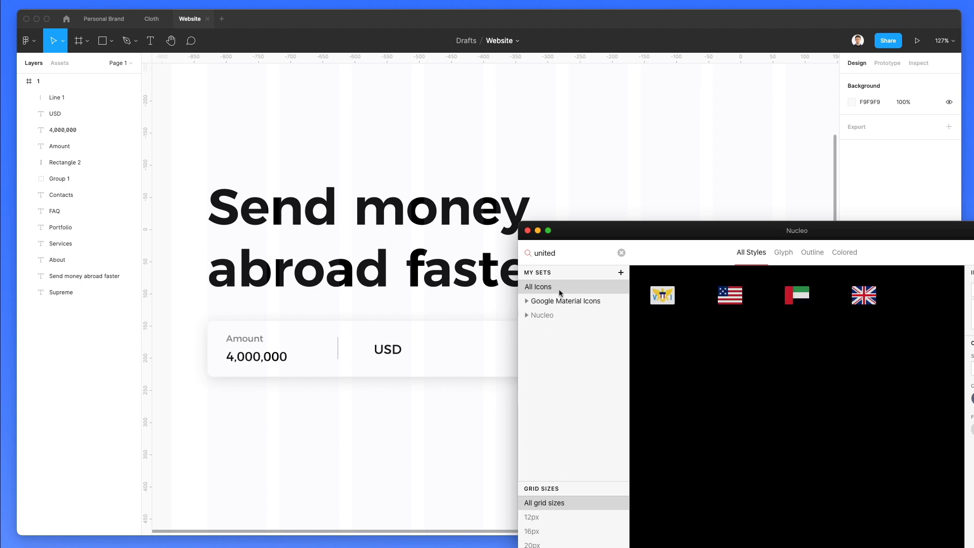
Place the US flag icon at about 32 px between the divider line and USD, and nudge it left beside the divider.
drag(730, 295, 366, 337)
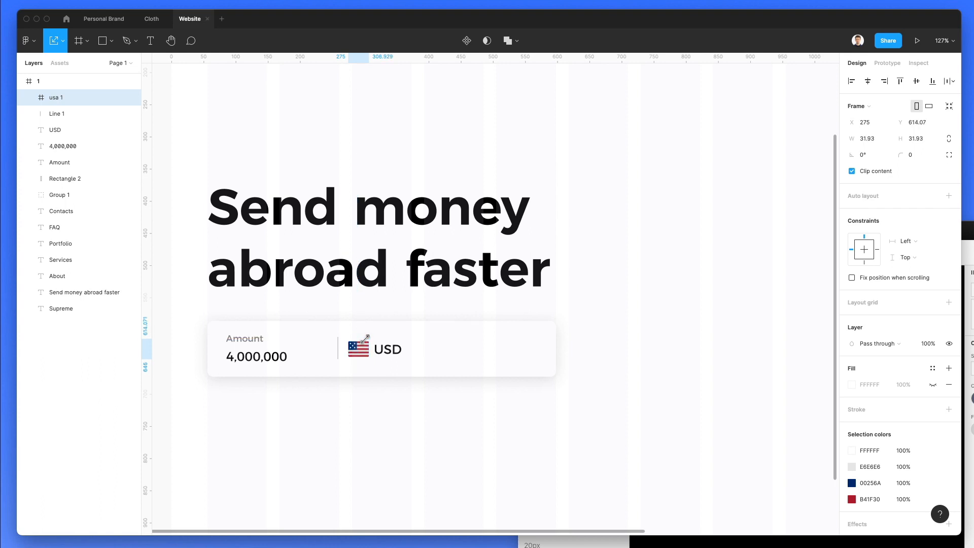
key(Left)
key(Left)
key(Left)
key(Left)
key(Left)
key(Left)
key(Left)
key(Left)
key(Left)
key(Down)
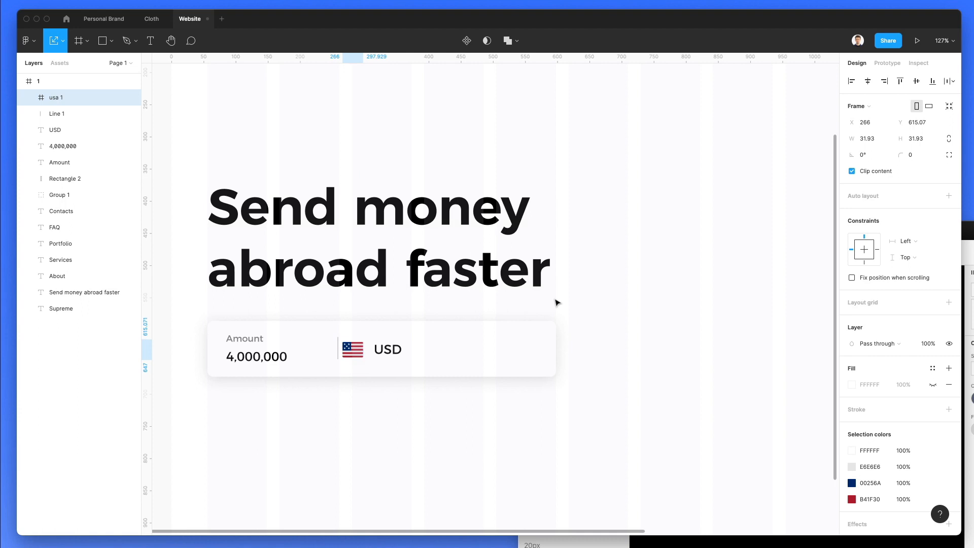
key(Left)
Move the flag and the USD text together 20 px right, away from the divider line.
shift+click(383, 348)
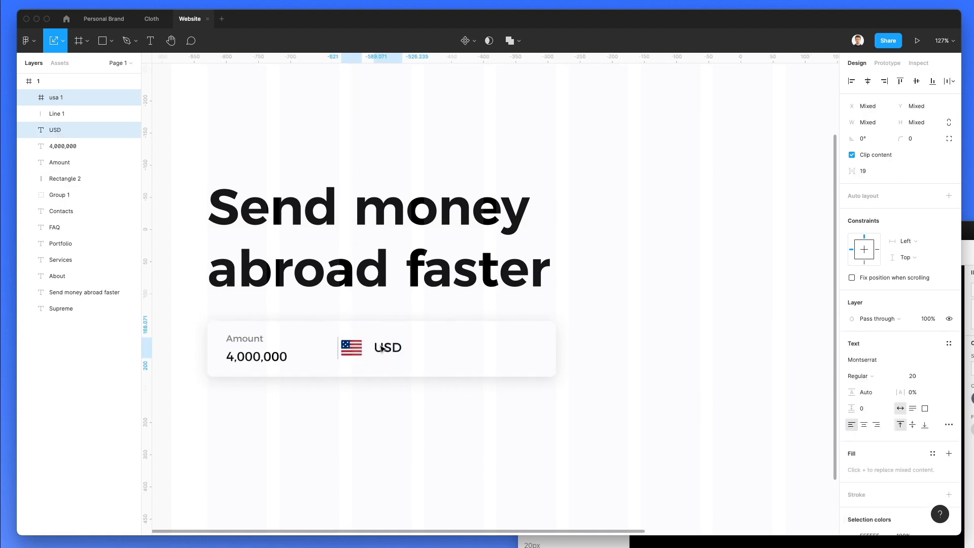
key(shift+Right)
key(shift+Right)
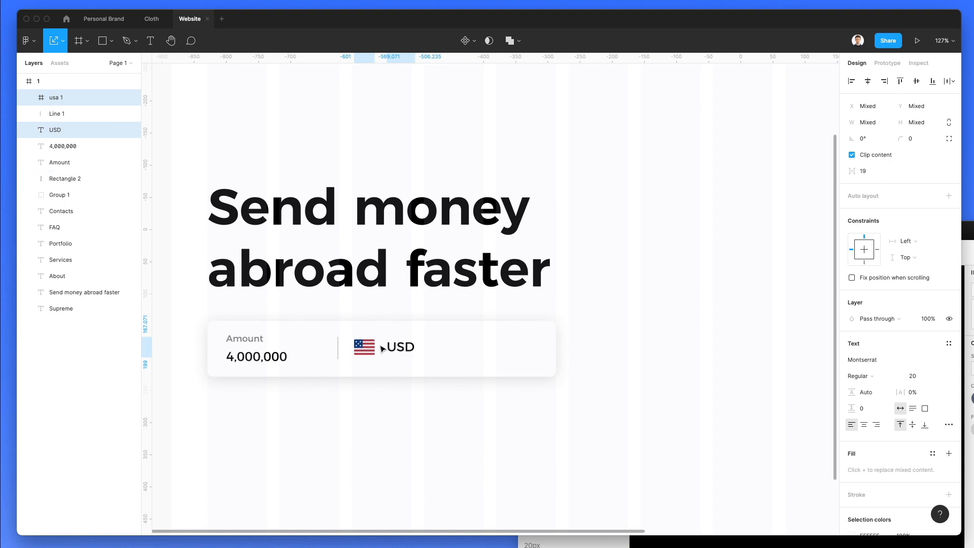
Nudge the USD text left, closer to the flag, to about X 331.
click(398, 298)
click(401, 352)
key(Left)
key(Left)
key(Left)
key(Left)
key(Left)
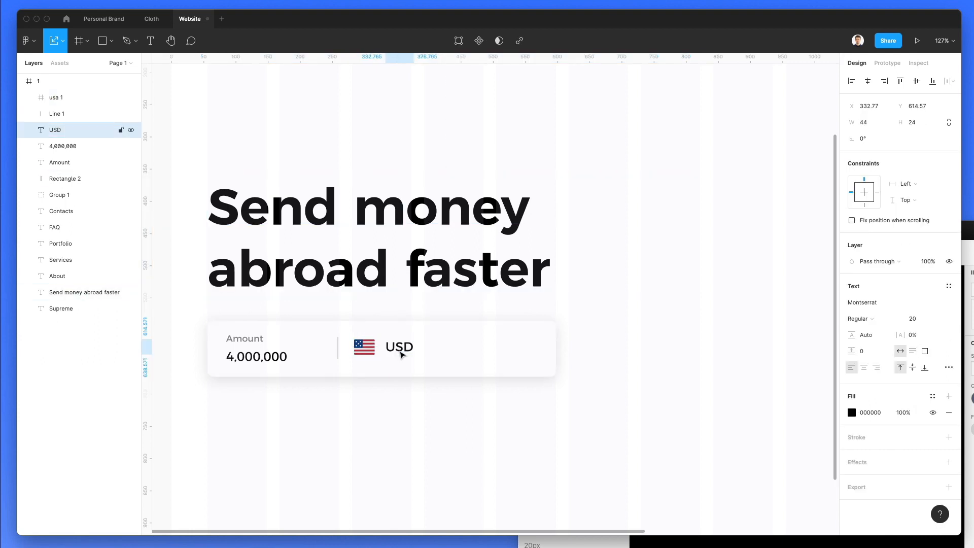
key(Right)
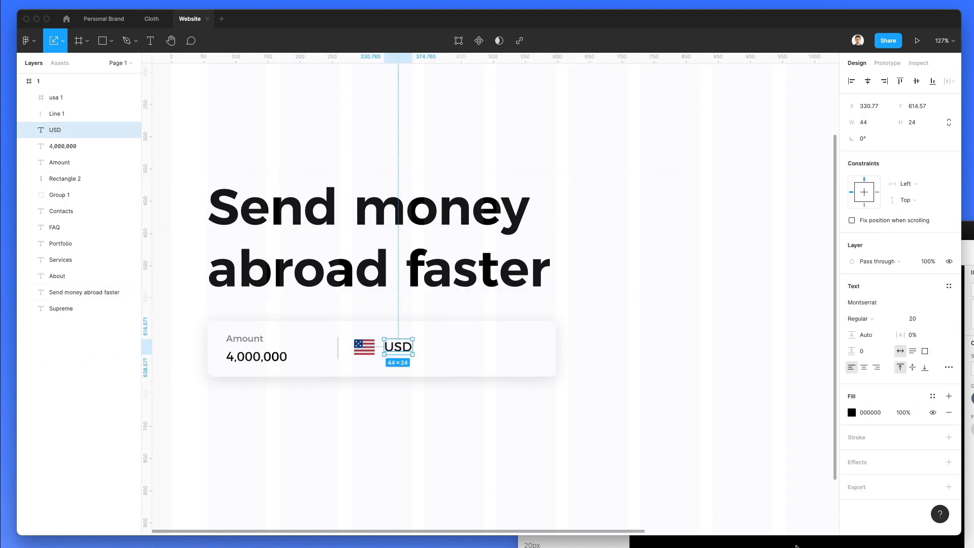
Search Nucleo for "arrow" and place the 12 px nav-down chevron icon just right of the USD text.
click(784, 539)
double_click(545, 252)
text(arrow)
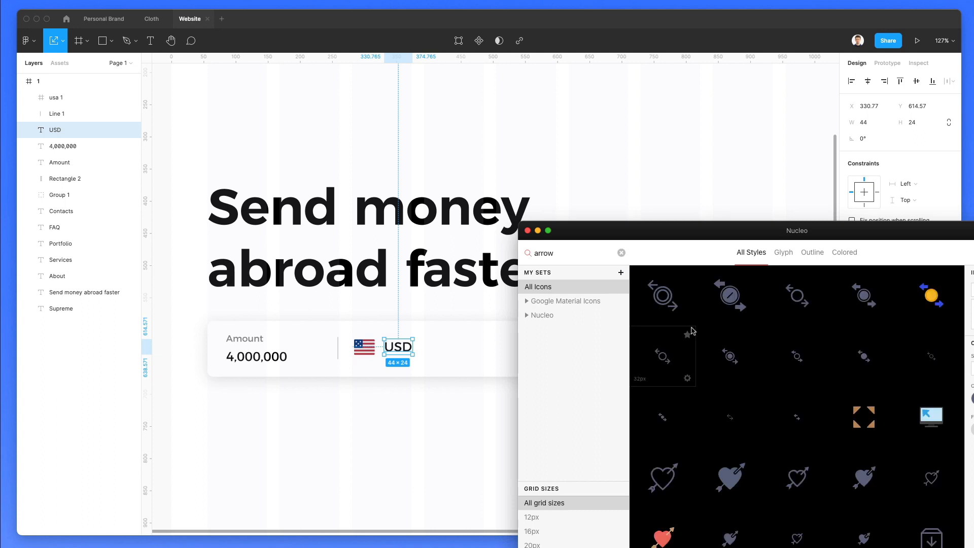
scroll(693, 330, down, 15)
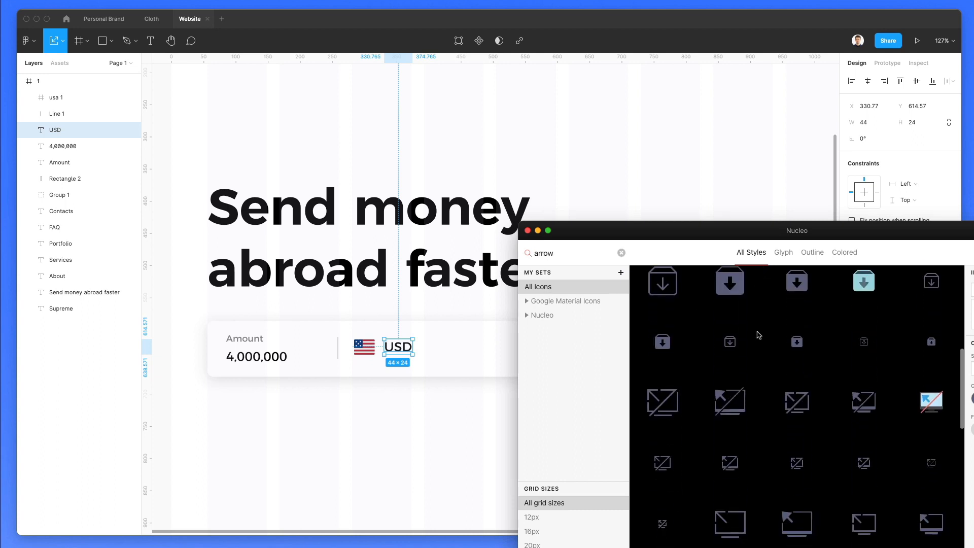
scroll(758, 334, down, 10)
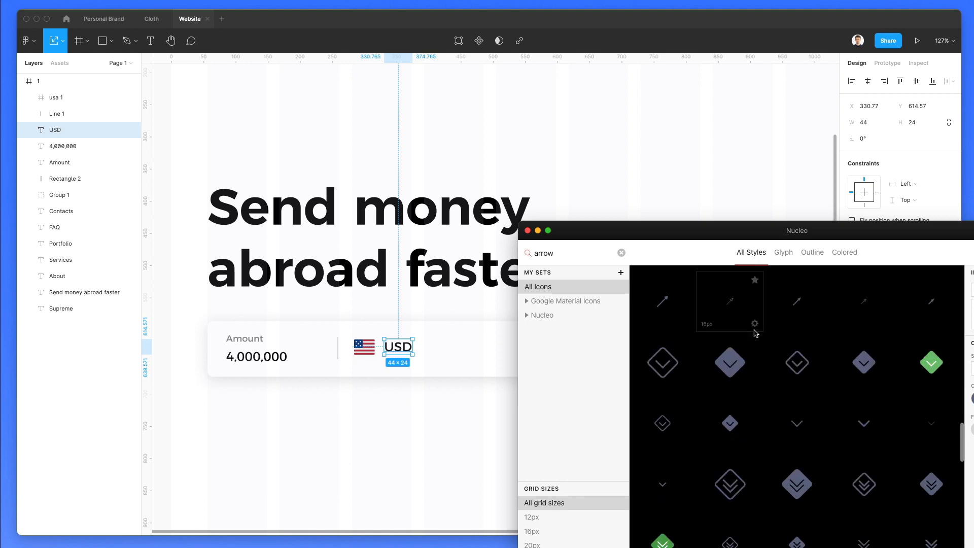
scroll(729, 391, down, 5)
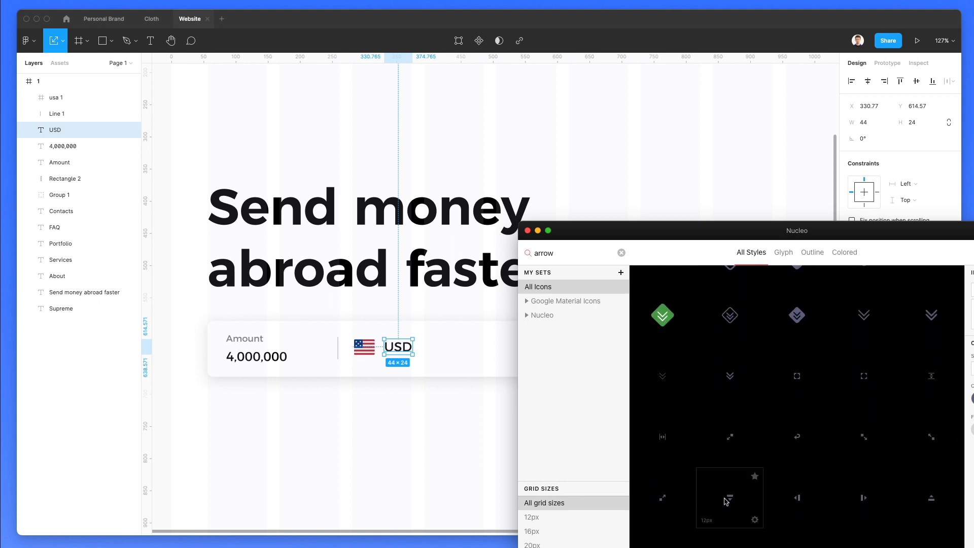
drag(478, 339, 424, 347)
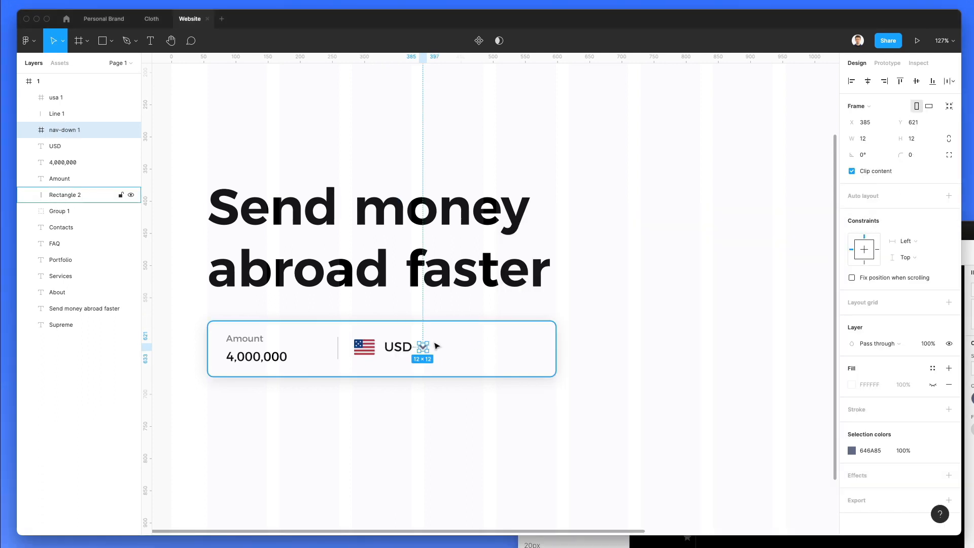
Ungroup the chevron icon's frame and nudge the chevron slightly right.
key(shift+super+g)
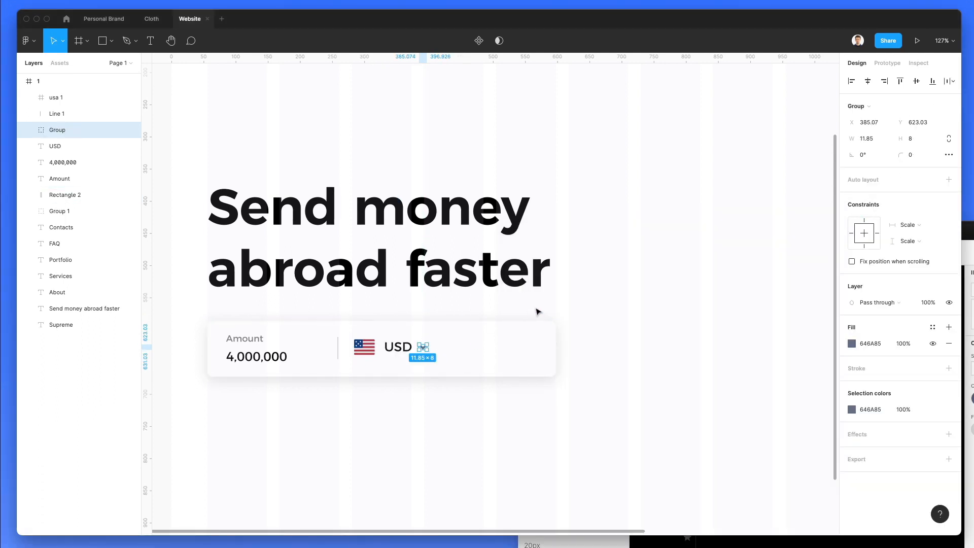
key(Right)
click(696, 304)
Widen the white card rectangle to the right, to a width of 654 px.
click(533, 354)
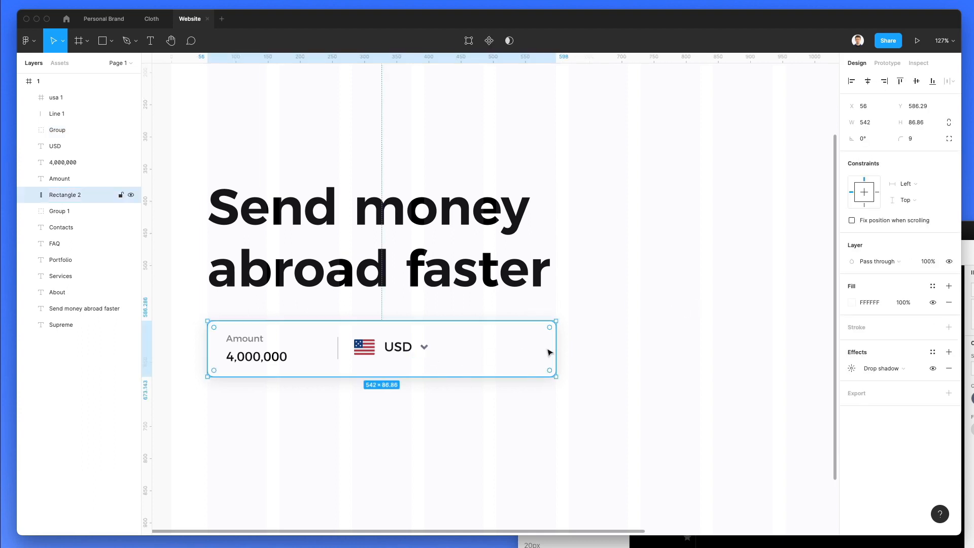
drag(552, 347, 613, 346)
drag(623, 345, 628, 345)
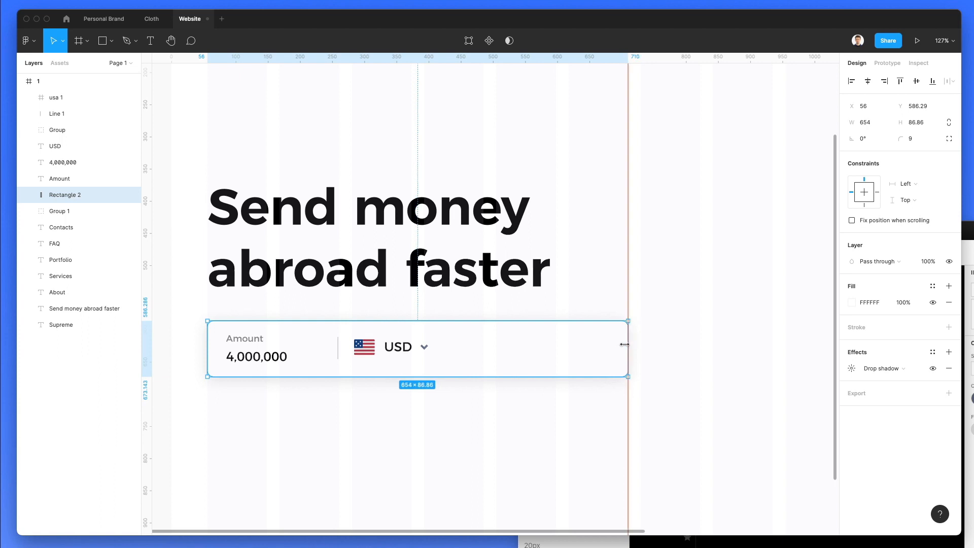
Paste a copy of the white card and shrink it to about 196 by 67 px, inset at the card's right end.
key(ctrl+v)
drag(208, 350, 493, 348)
drag(553, 321, 553, 328)
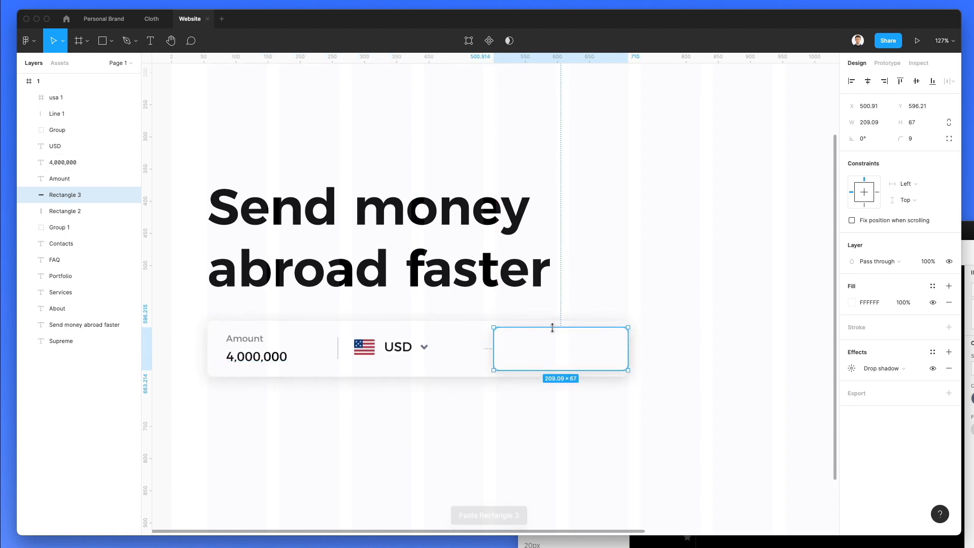
drag(493, 344, 499, 342)
drag(628, 349, 620, 349)
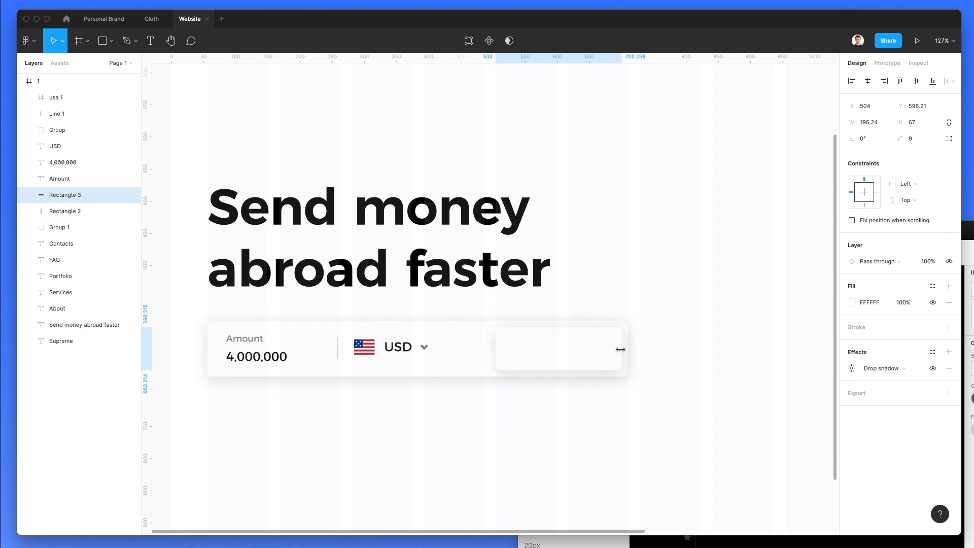
key(Right)
Hide the smaller rectangle's drop shadow and change its fill to black 000000.
click(935, 371)
click(852, 303)
drag(776, 355, 609, 489)
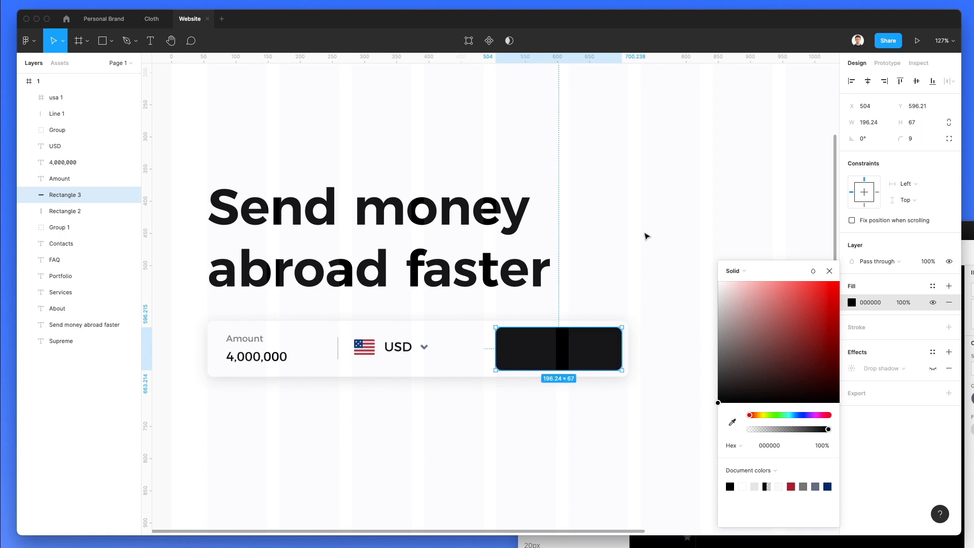
Place a copy of the USD label on the black rectangle, colour it white FFFFFF and change its text to "Send Now".
click(646, 237)
click(401, 349)
drag(387, 348, 540, 349)
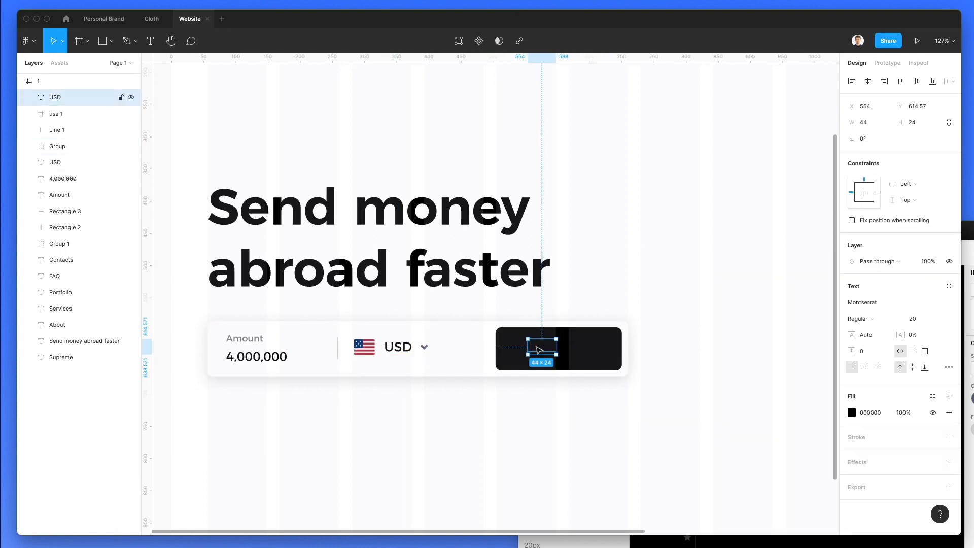
key(i)
click(563, 294)
double_click(543, 346)
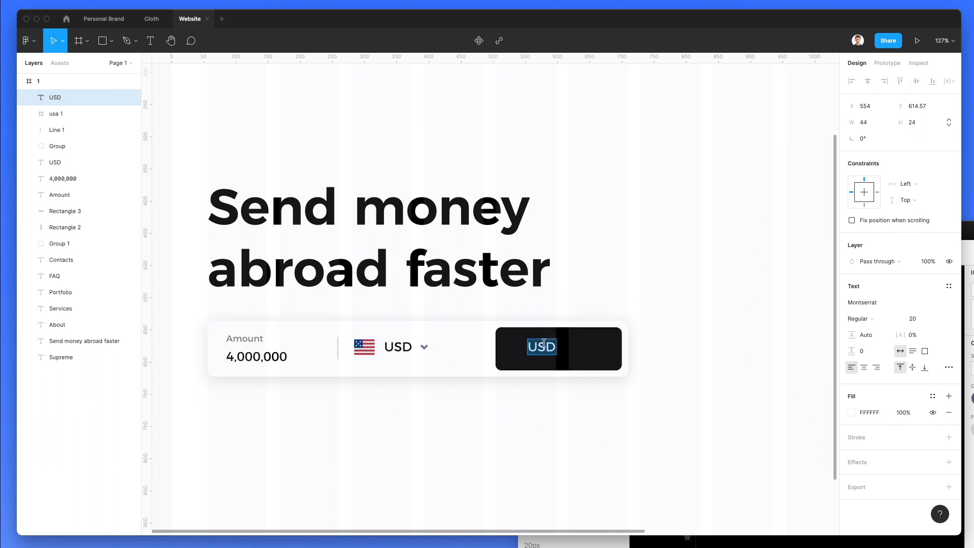
text(Send Now)
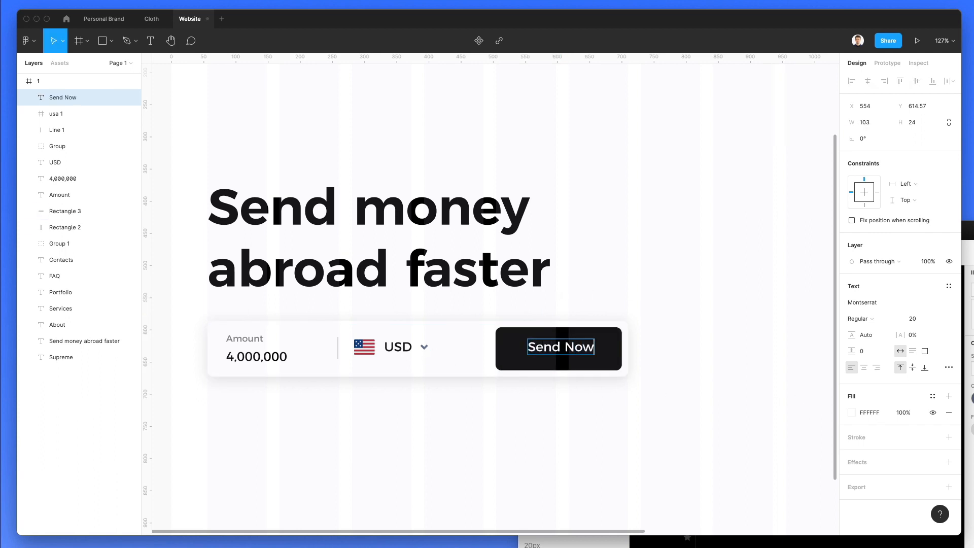
Set the "Send Now" label to SemiBold and nudge it right and down to X 567, Y 616.57.
key(ctrl+a)
click(860, 318)
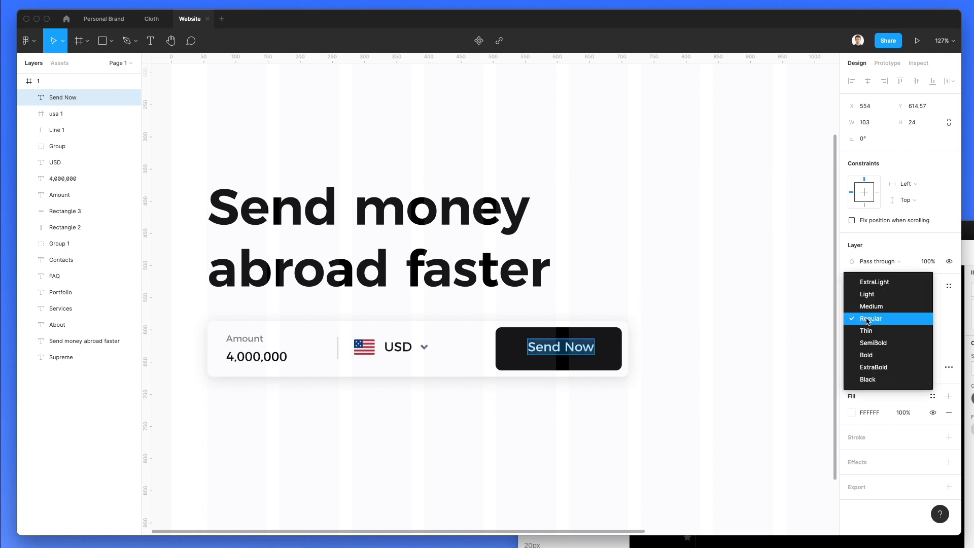
click(875, 343)
key(Escape)
key(Down)
key(Down)
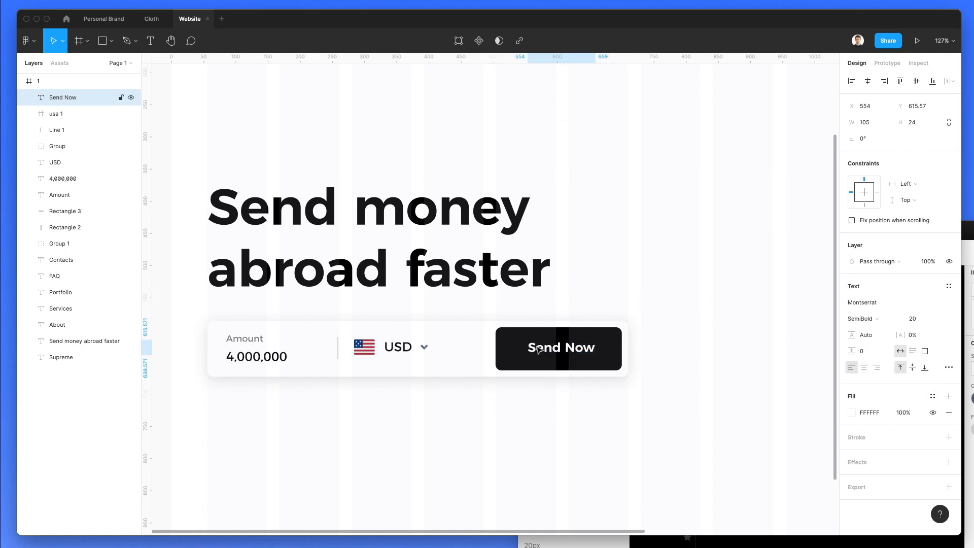
key(shift+Right)
key(Right)
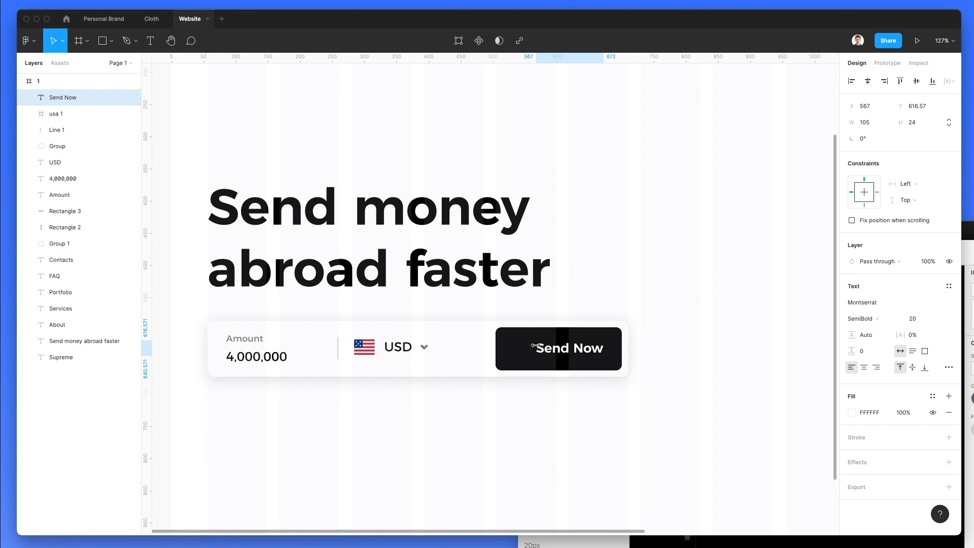
Narrow the black button rectangle from its left side to a width of about 161 px.
scroll(508, 350, up, 2)
click(503, 381)
drag(495, 401, 516, 400)
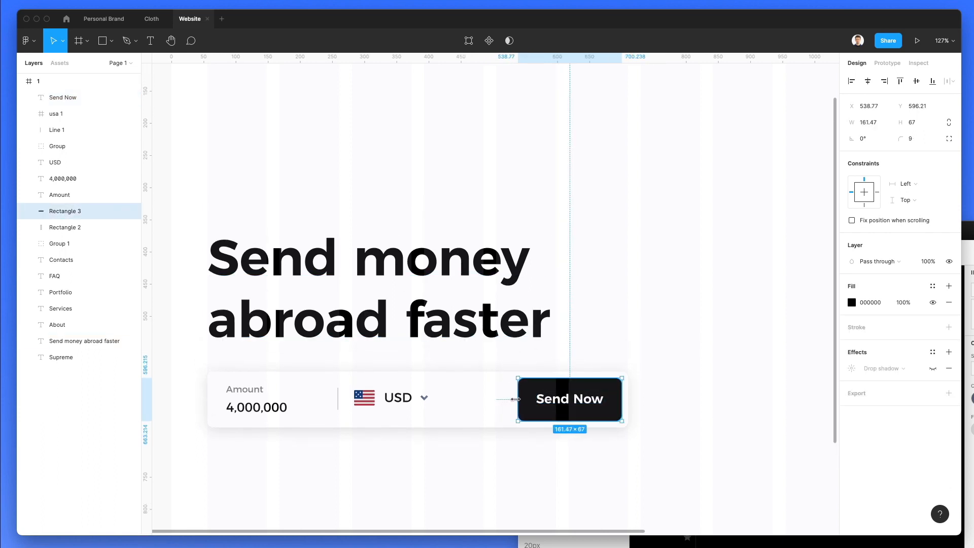
scroll(639, 218, down, 3)
click(621, 245)
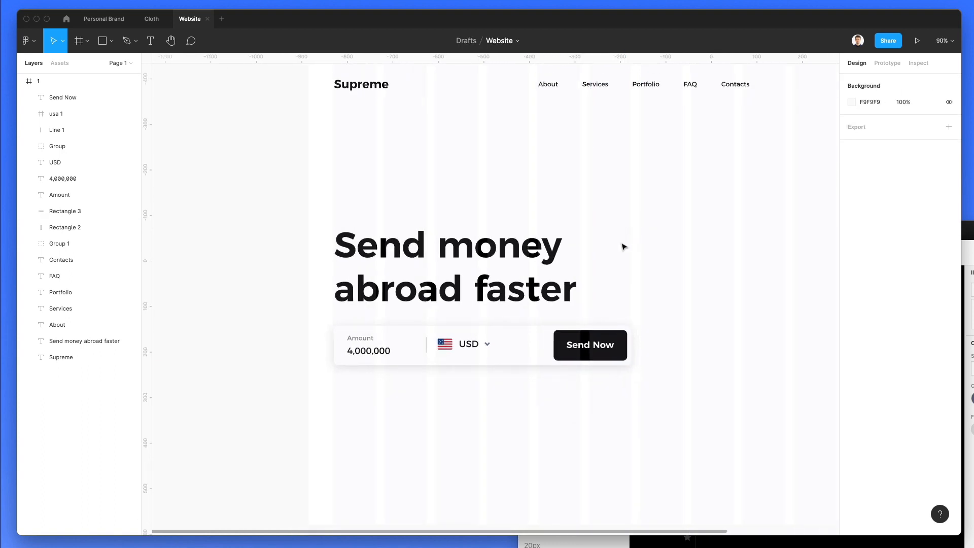
Set the "Send Now" label's font size to 18.
click(583, 345)
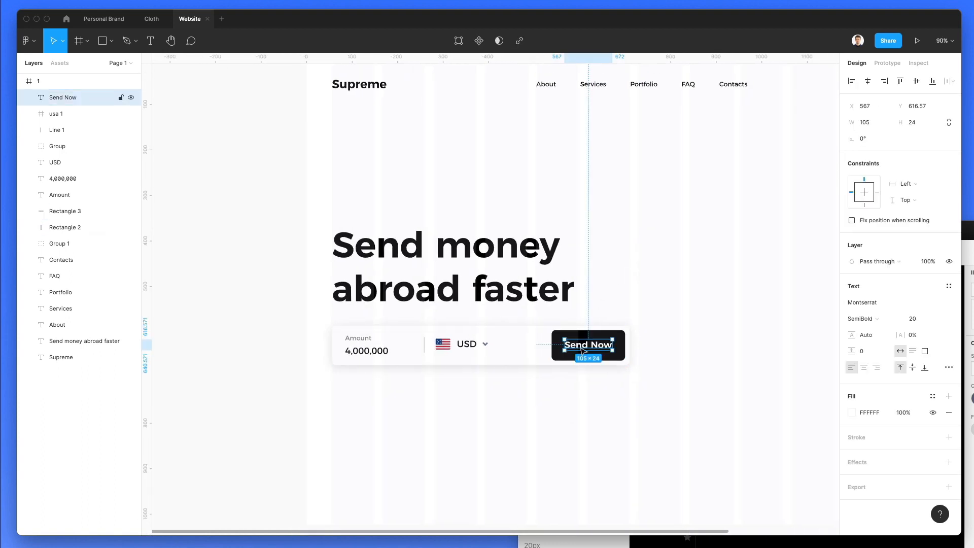
click(911, 320)
key(Down)
key(Down)
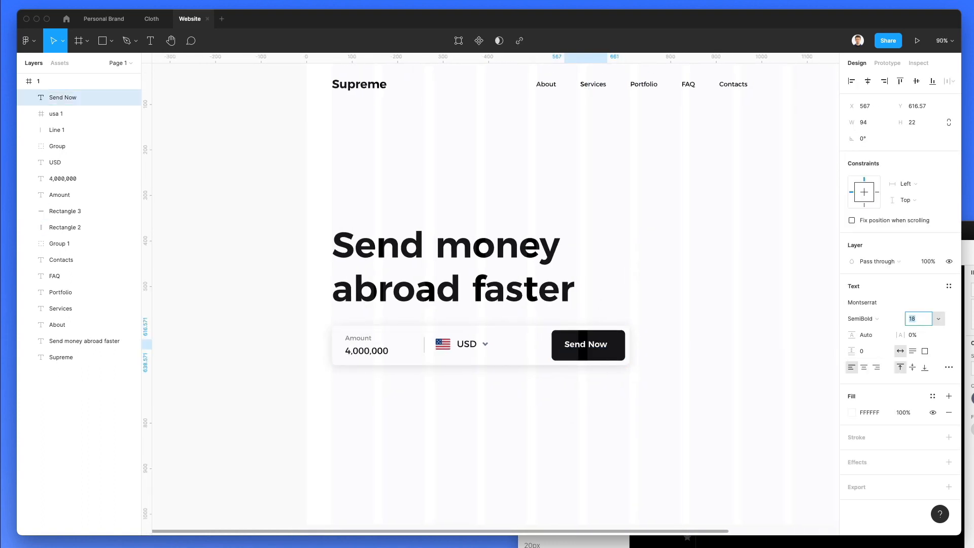
click(633, 335)
Nudge the "Send Now" label right and down to centre it on the black button.
click(591, 348)
key(alt)
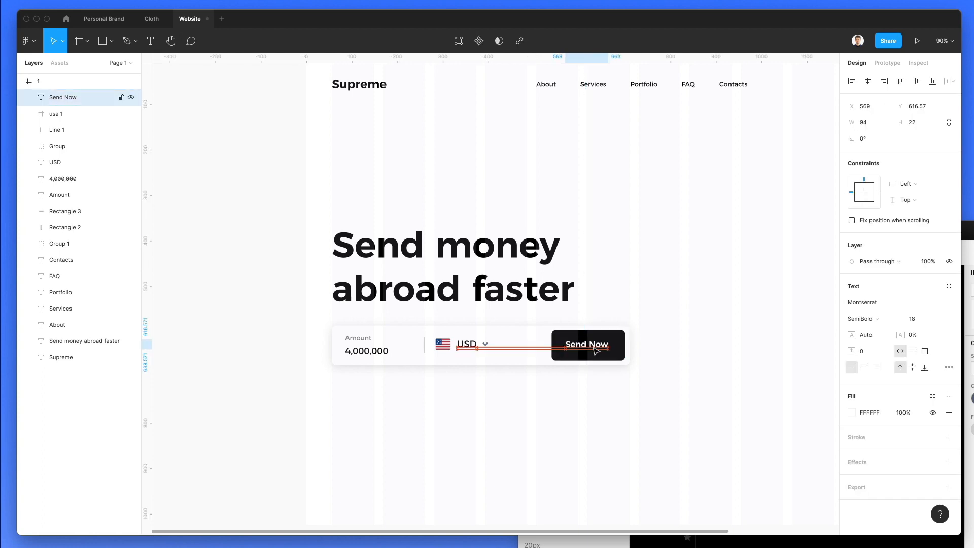
key(Down)
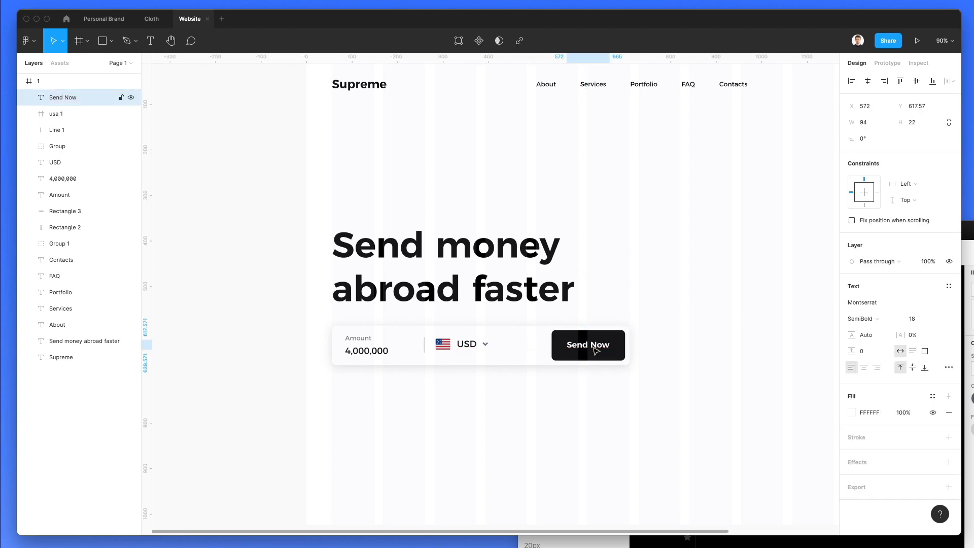
key(Right)
key(Right)
click(621, 303)
Move the US flag, USD label and chevron together 10 px to the right within the card.
ctrl+scroll(615, 303, down, 3)
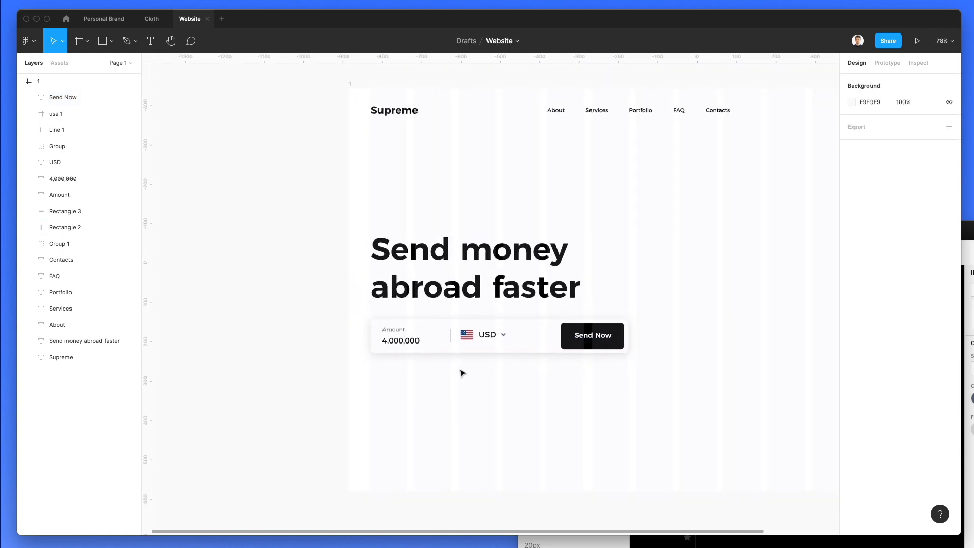
drag(474, 364, 524, 329)
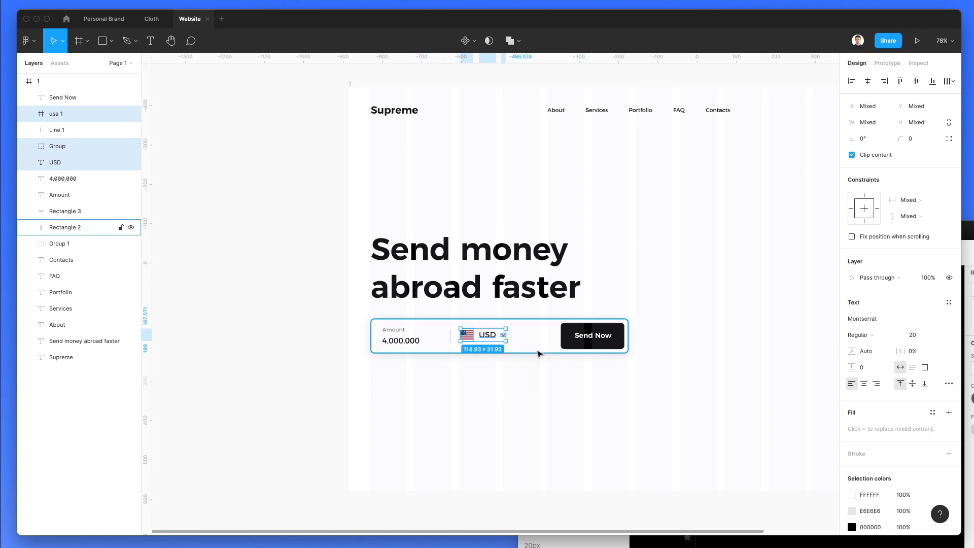
key(shift+Right)
click(609, 272)
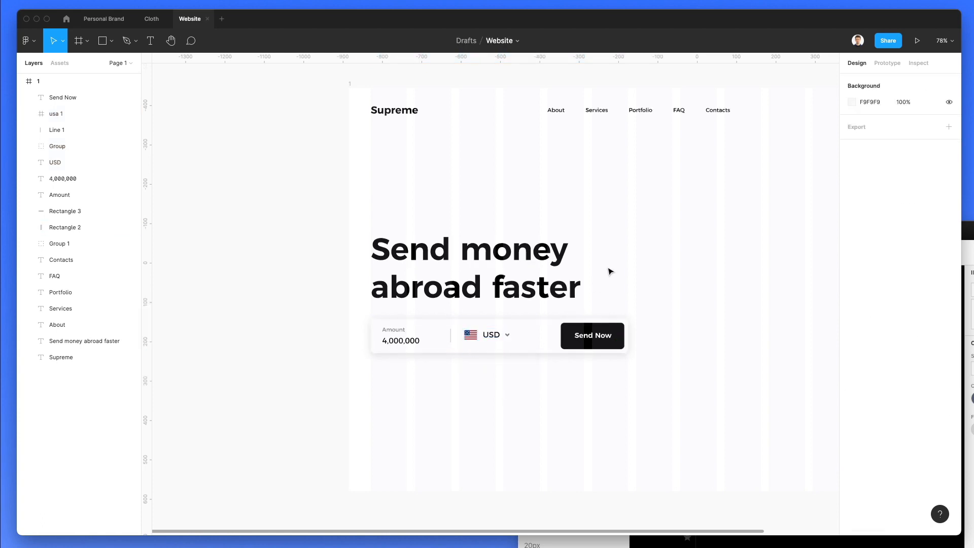
Move the "Send money abroad faster" heading and the whole amount card up together by 10 px.
scroll(638, 311, right, 5)
drag(557, 369, 221, 227)
key(shift+Up)
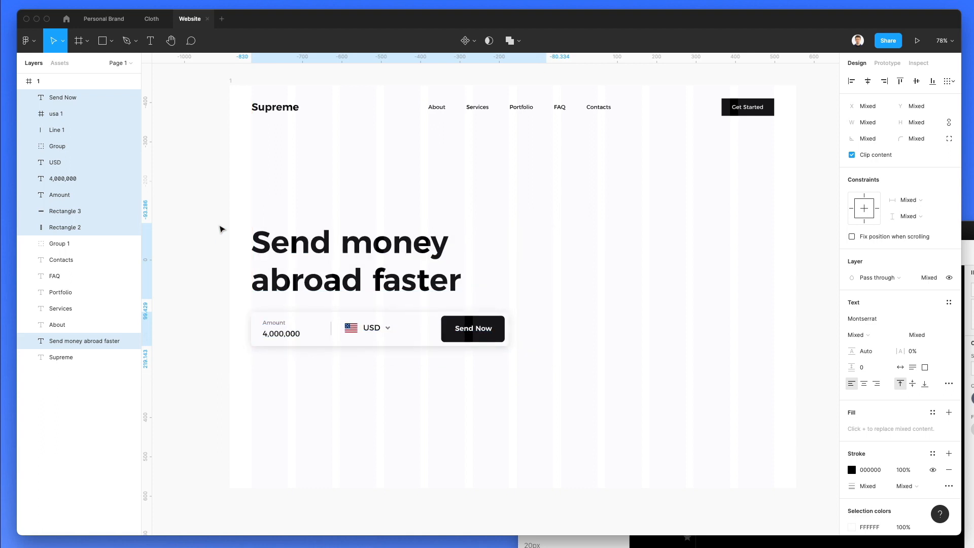
click(529, 193)
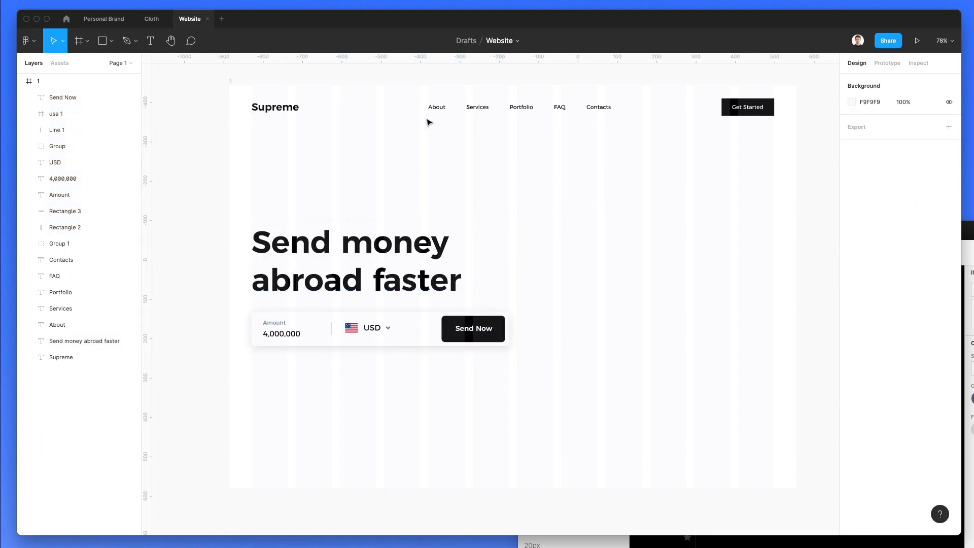
Place a copy of the "About" link below the card at the left margin and change its text to "Send money in minutes".
drag(437, 108, 264, 416)
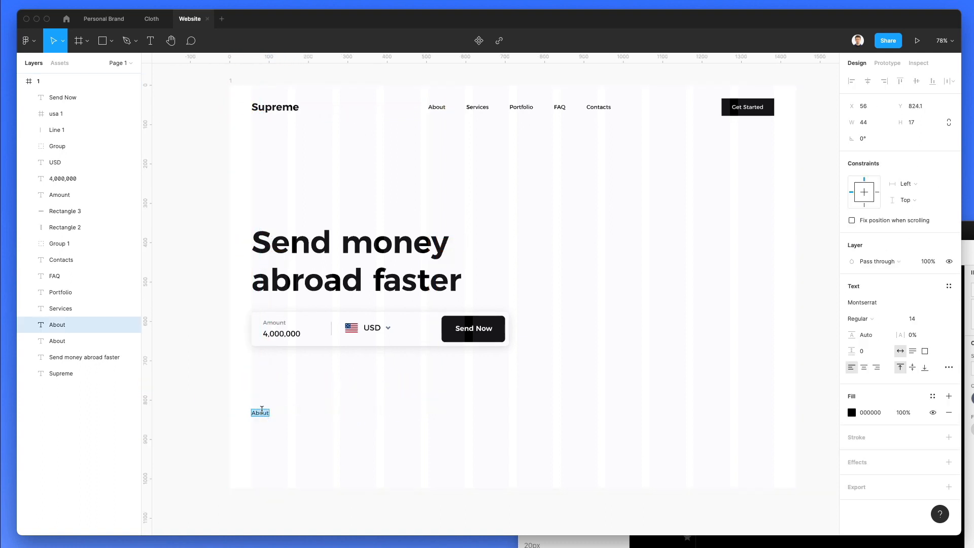
text(Send money in minutes)
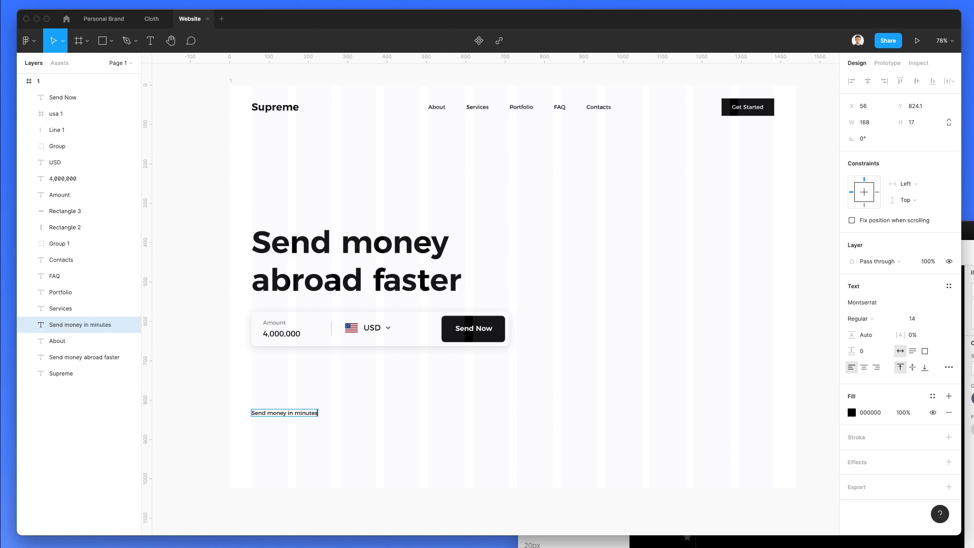
key(Escape)
Duplicate that title below as "You can create a transaction in a few minutes with our safety system." and narrow it to about 251 px, wrapping onto two lines.
alt+drag(292, 414, 288, 427)
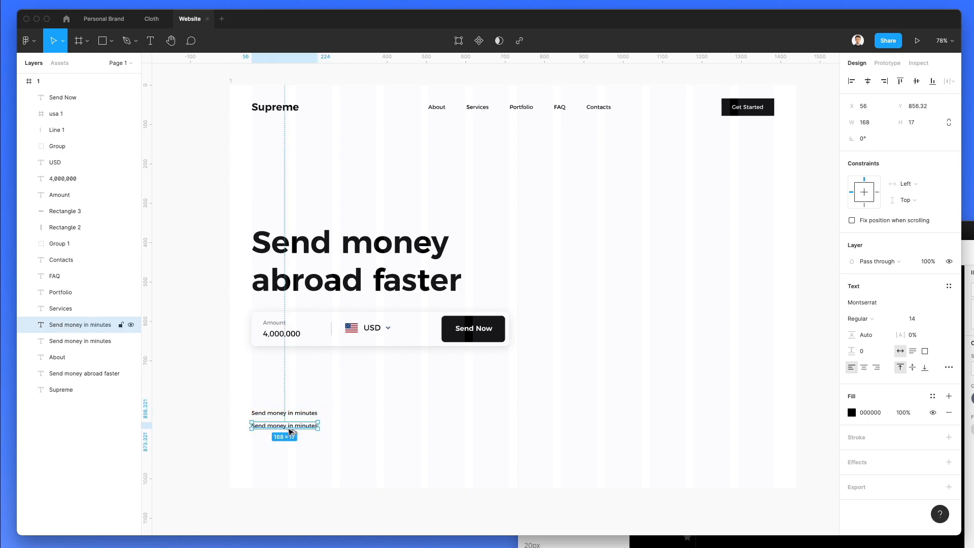
double_click(288, 427)
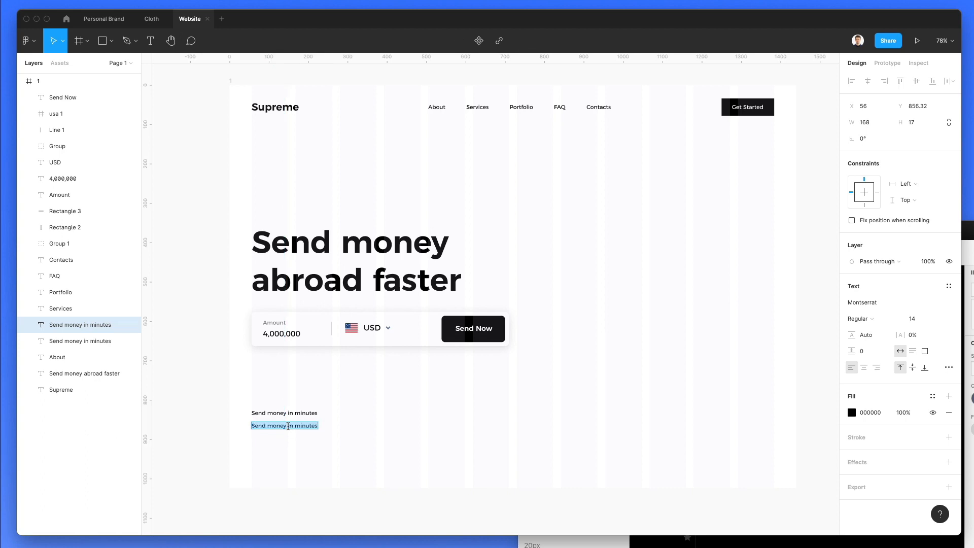
text(Yo)
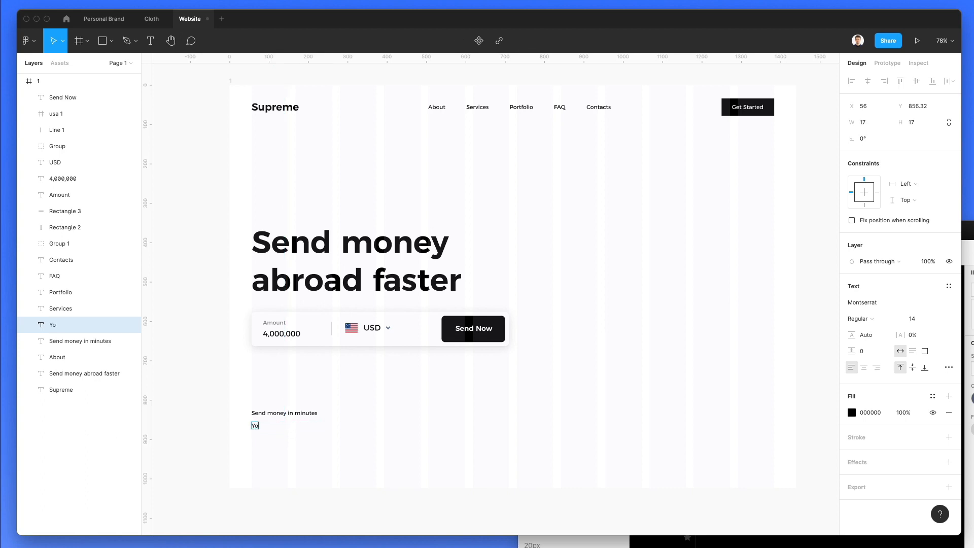
text(u can create a transaction in a few minutes with our safety system.)
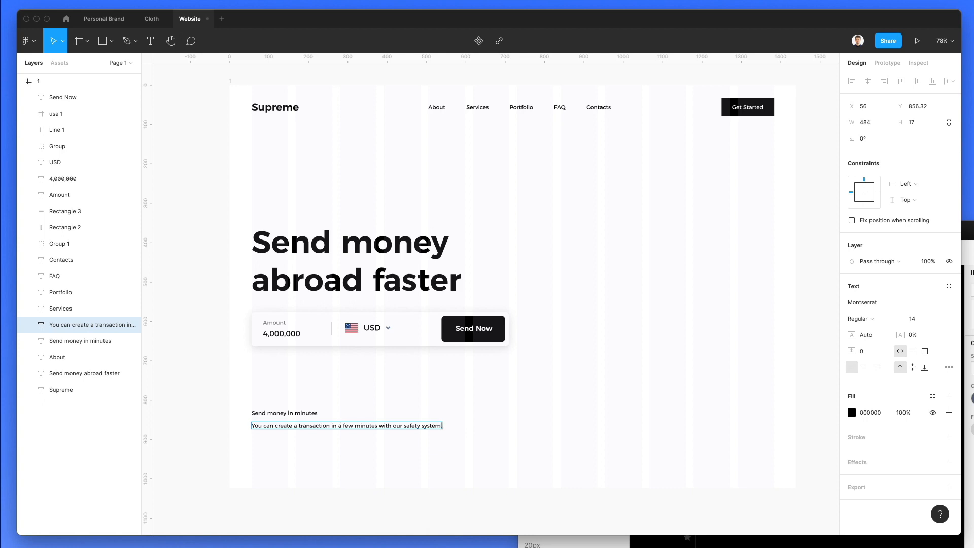
key(Escape)
drag(447, 427, 355, 429)
Give the two-line description the Amount label's grey fill 757575 and a line height of about 196%.
click(281, 328)
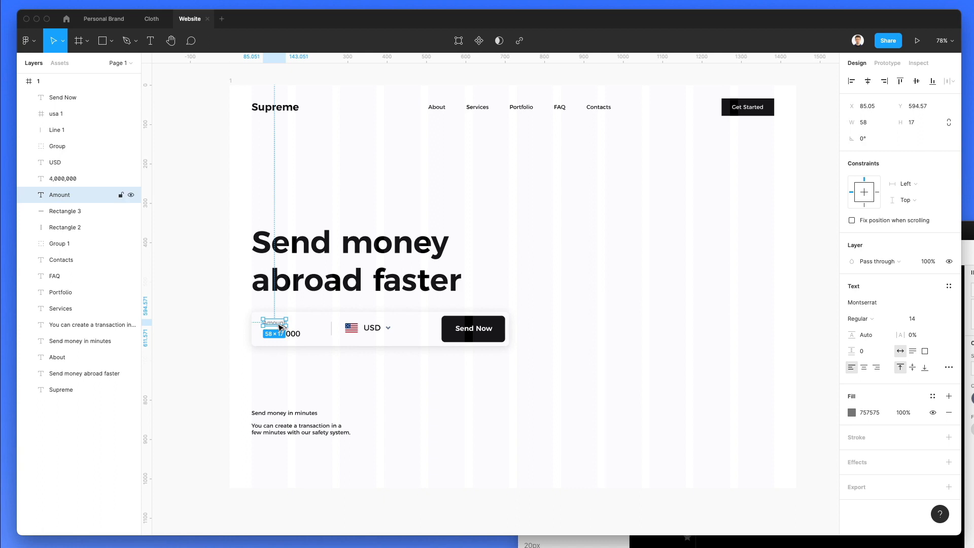
click(101, 324)
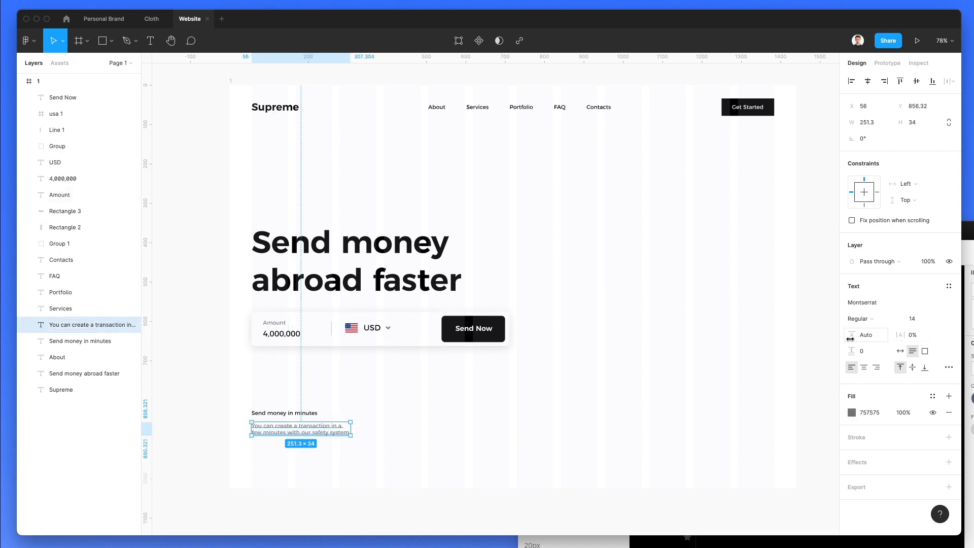
drag(851, 335, 928, 332)
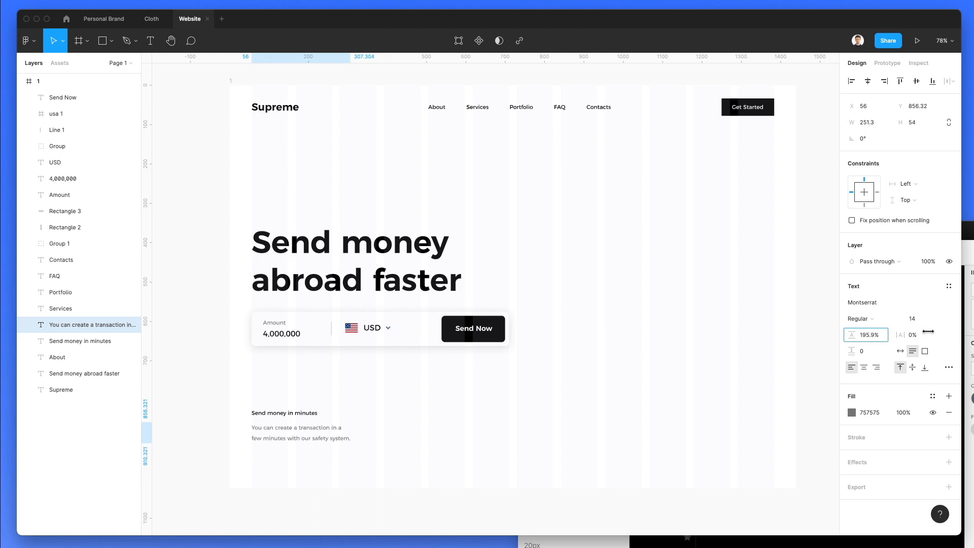
Set the "Send money in minutes" title's font size to 19.
click(310, 413)
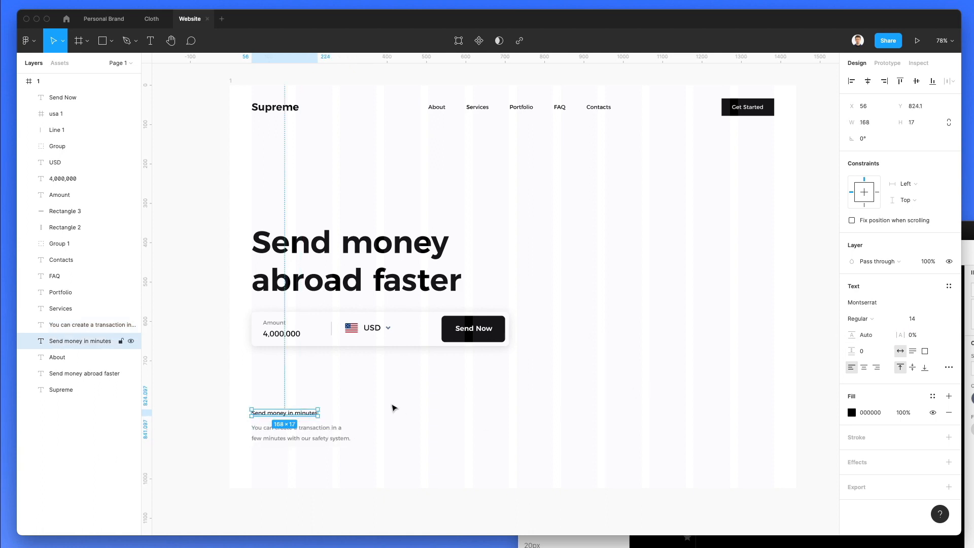
click(917, 321)
key(Up)
key(Up)
key(Up)
key(Up)
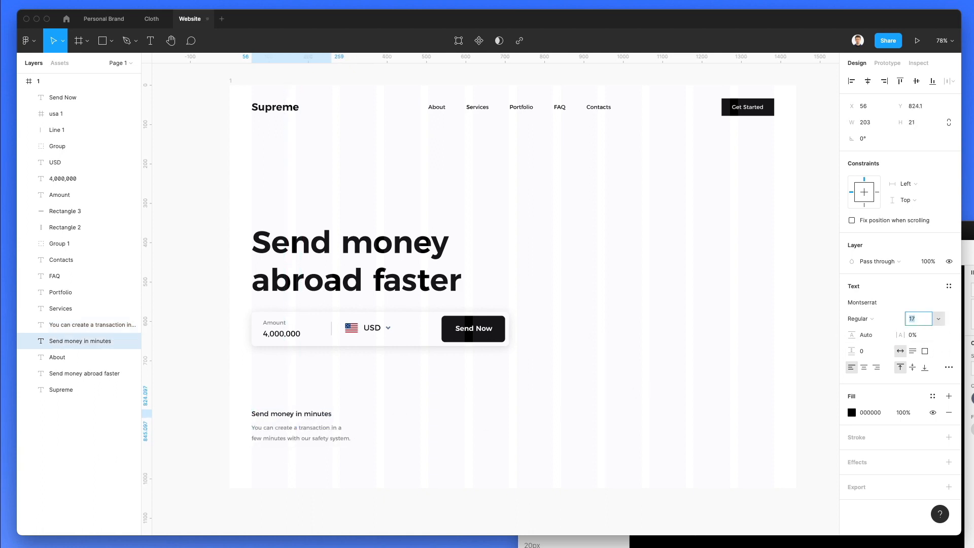
key(Up)
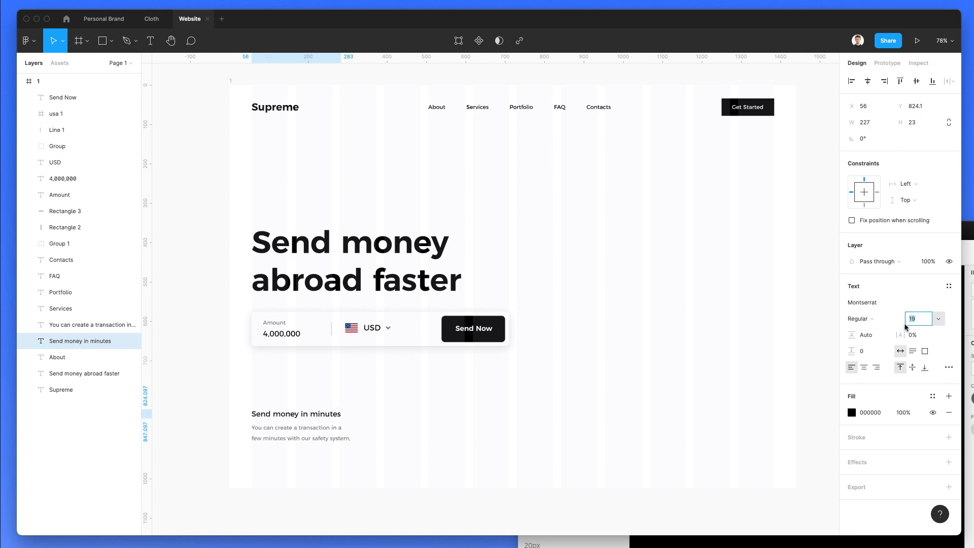
click(428, 465)
Place a copy of the grey description about 18 px below it and change its text to "View more".
click(285, 433)
alt+drag(284, 433, 288, 460)
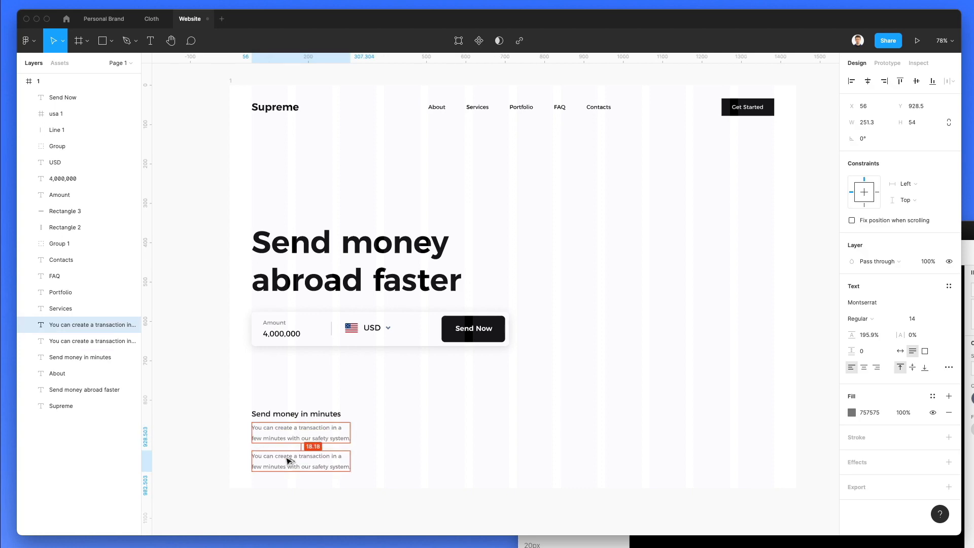
double_click(309, 462)
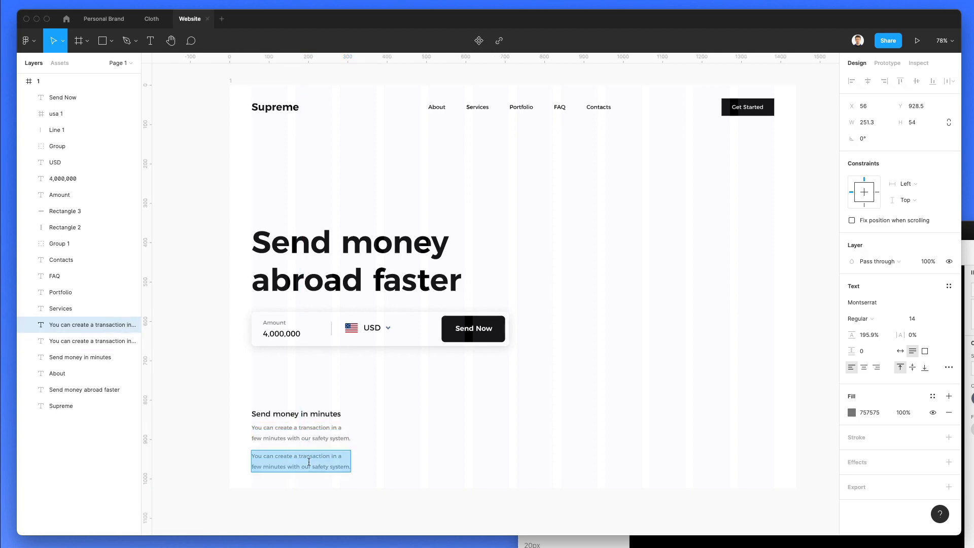
text(View more)
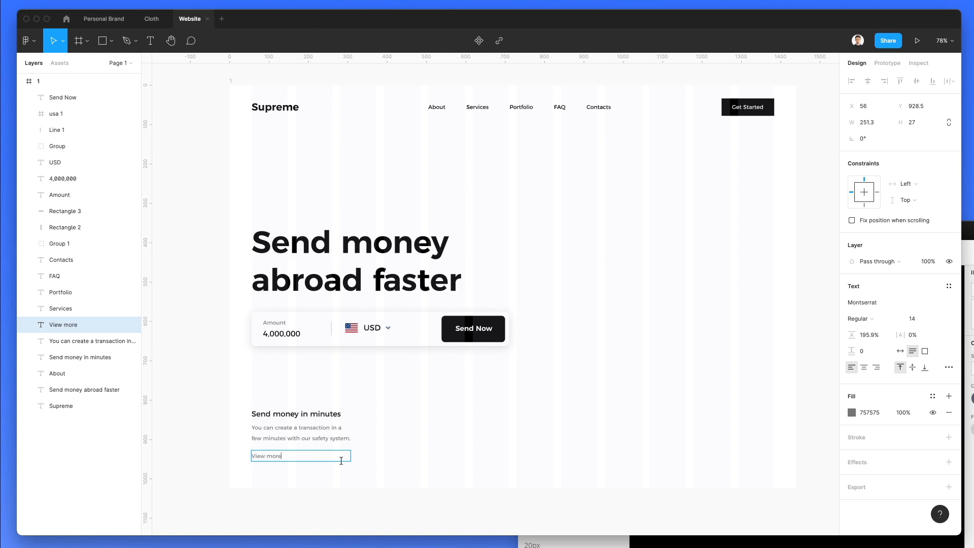
key(Escape)
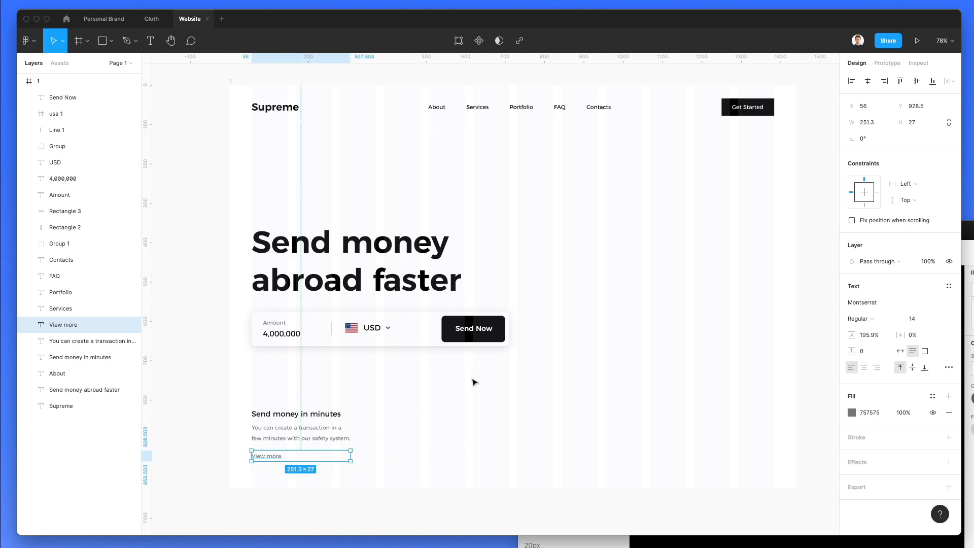
Give the "View more" text the blue fill 0047FF and the SemiBold weight.
click(848, 413)
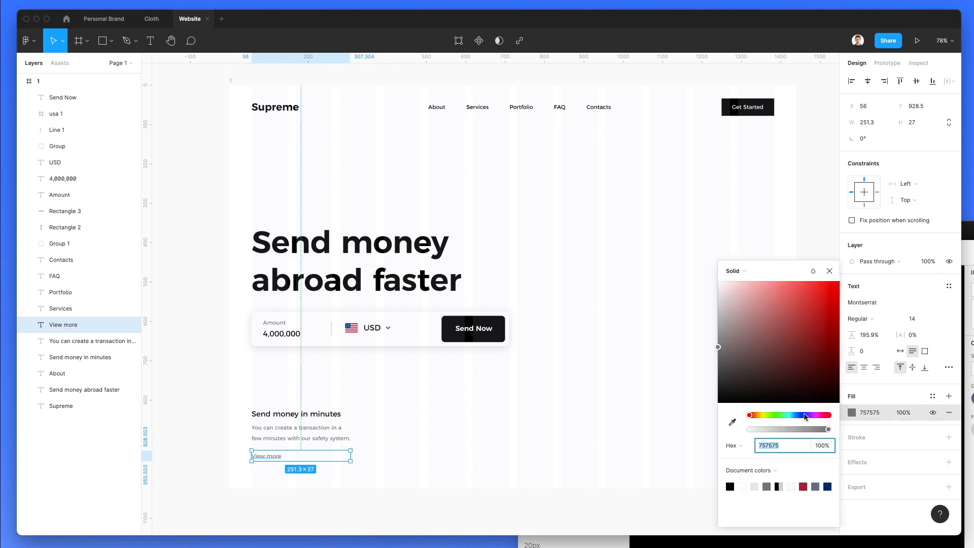
drag(805, 415, 797, 416)
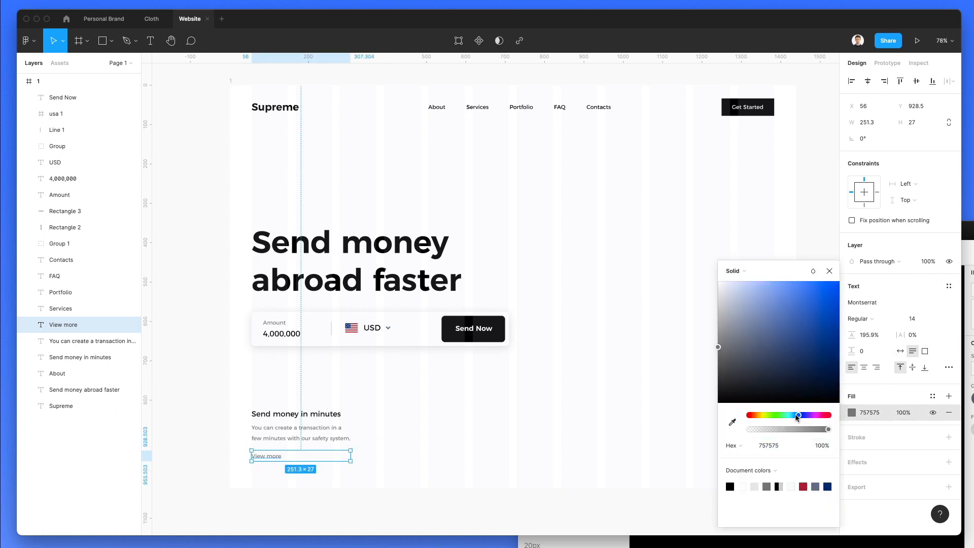
drag(806, 325, 856, 228)
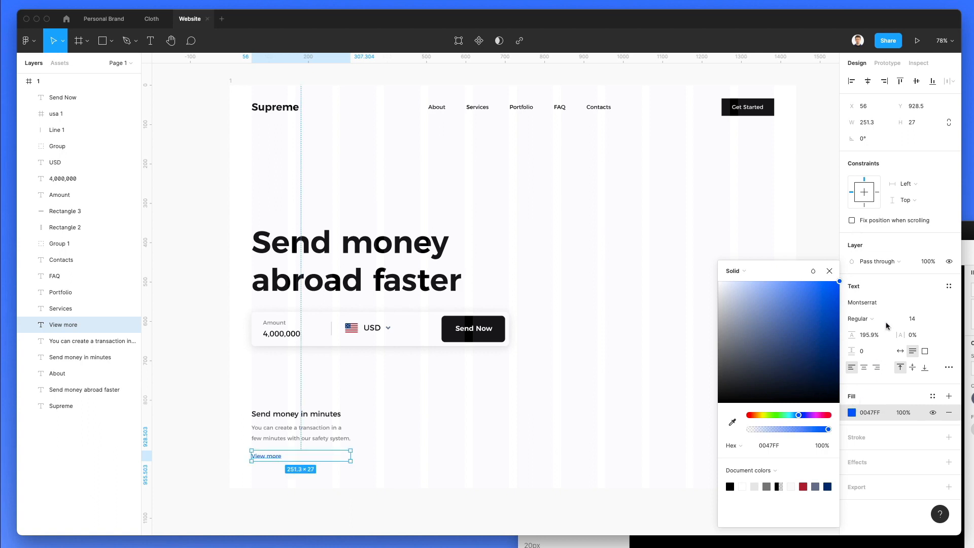
click(865, 319)
click(878, 344)
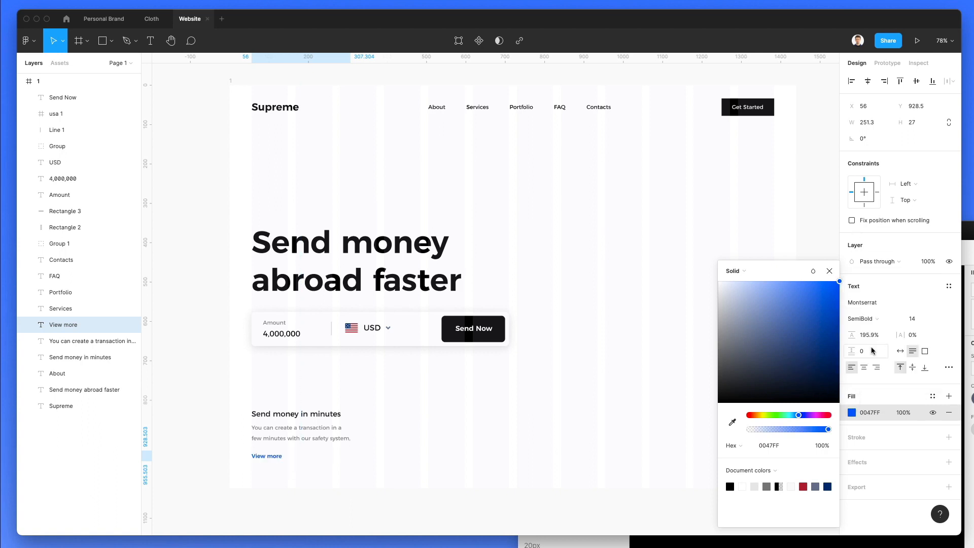
Fit the "View more" text box to its content with auto width and move it up about 12 px, closer to the description.
click(497, 418)
mouse_move(264, 462)
mouse_down()
mouse_move(274, 463)
mouse_move(267, 457)
mouse_up()
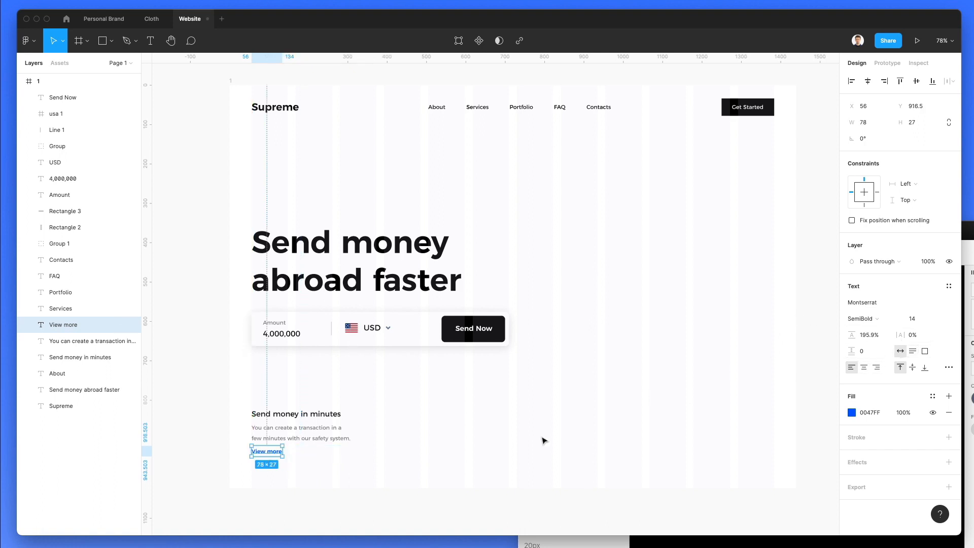
click(335, 462)
click(266, 456)
click(277, 371)
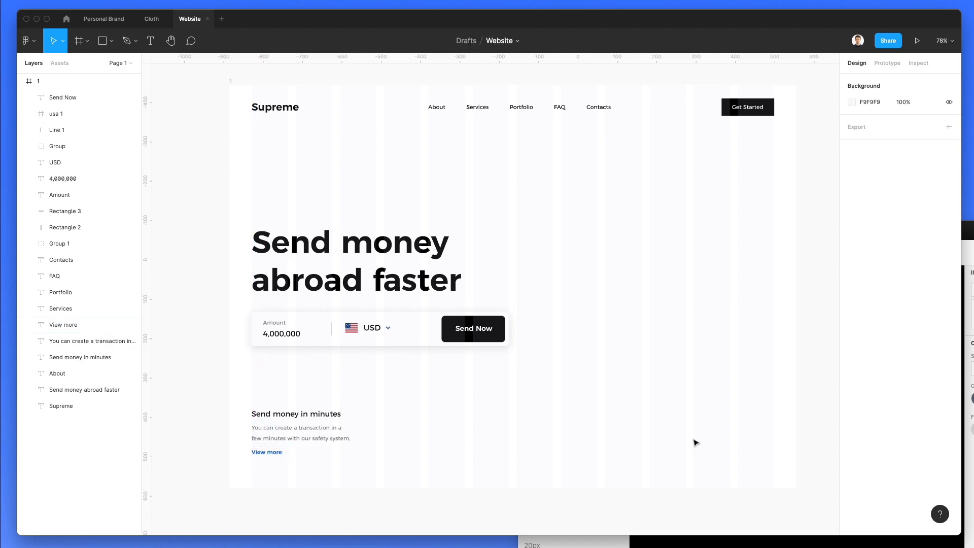
Switch to Nucleo, search the colored icons for "money", and place the single green banknote icon above the "Send money in minutes" title.
click(719, 541)
double_click(568, 251)
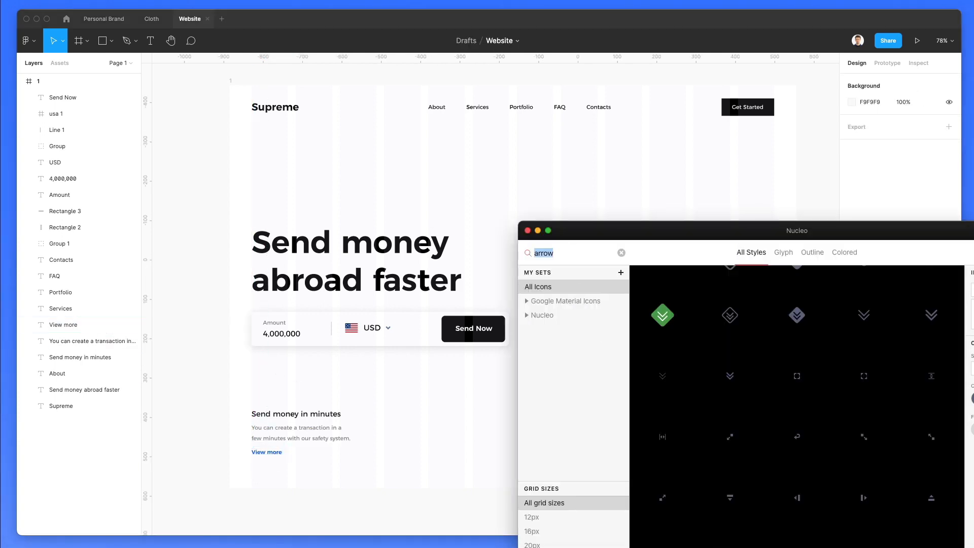
text(money)
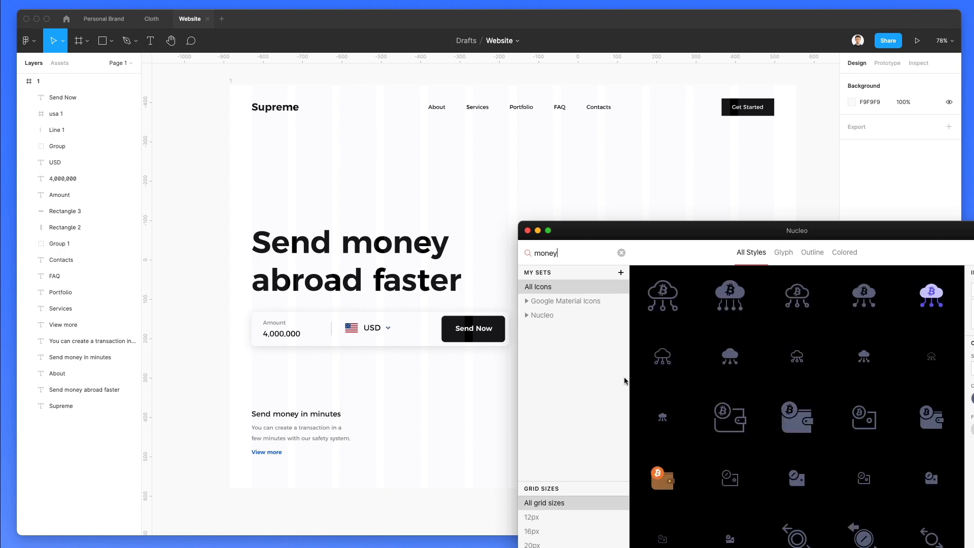
scroll(744, 343, down, 15)
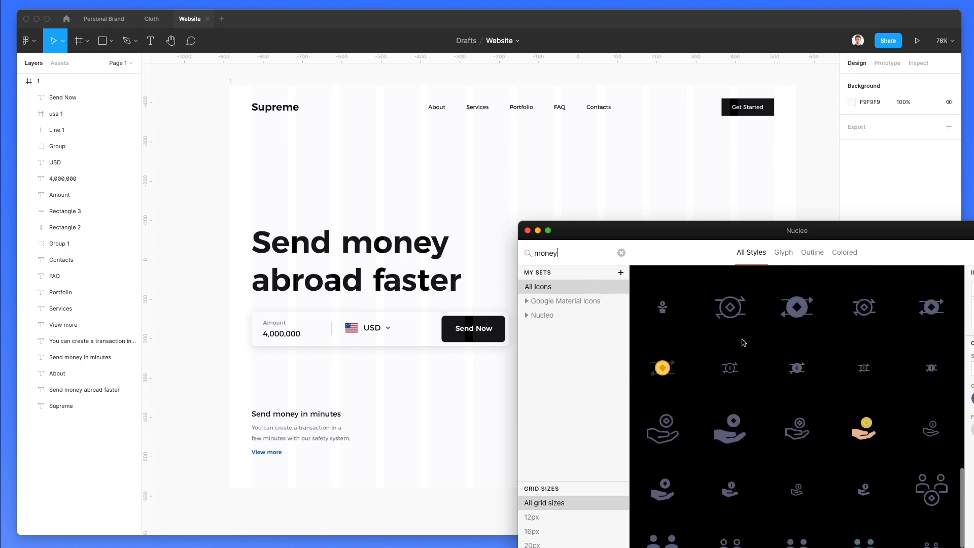
click(833, 253)
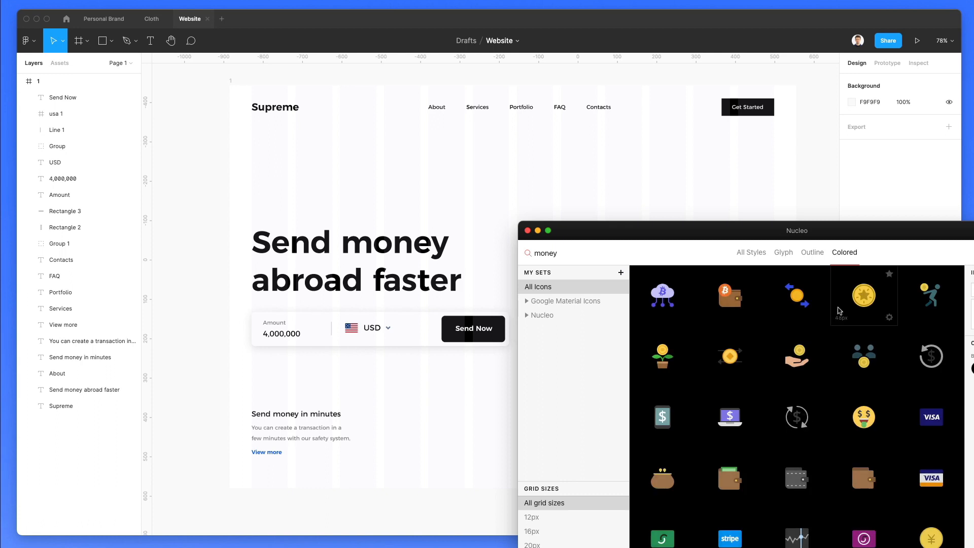
scroll(832, 324, down, 5)
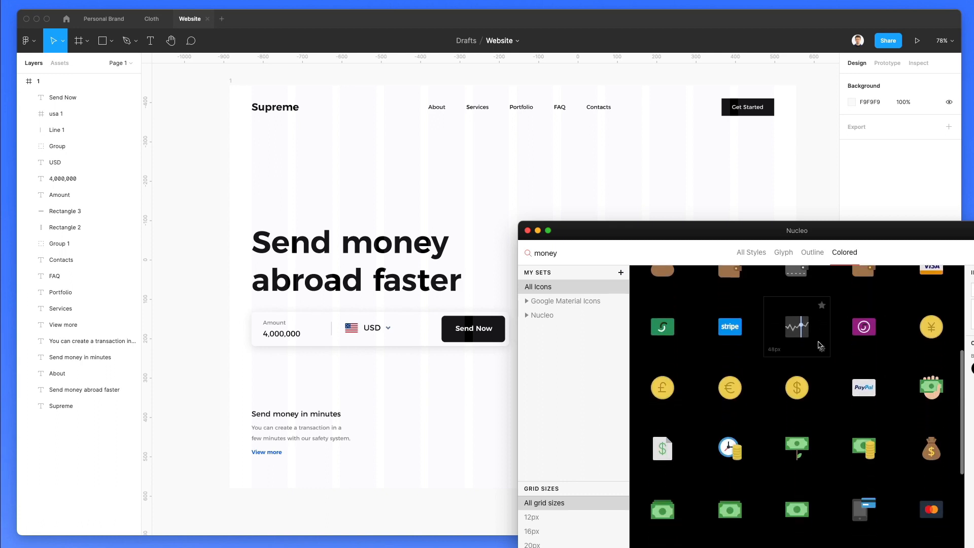
scroll(819, 345, down, 1)
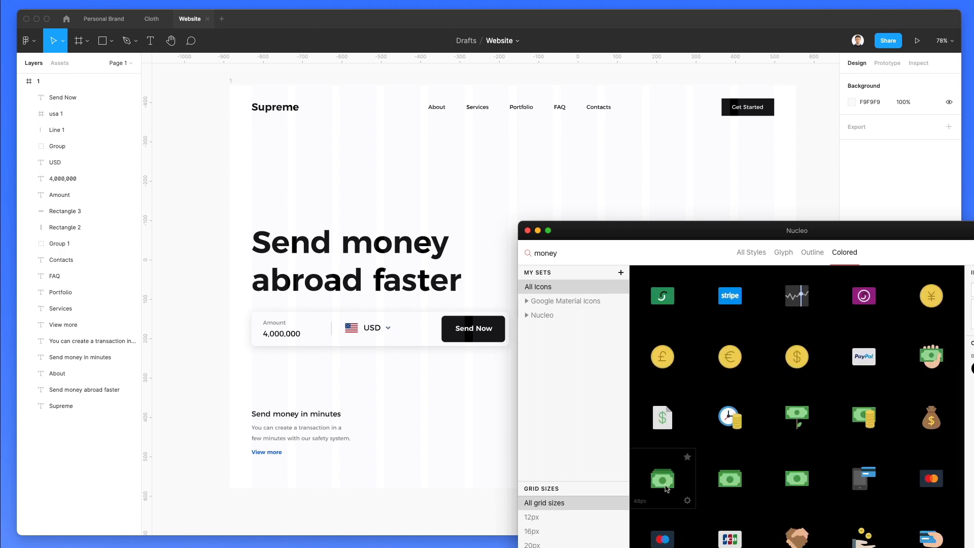
drag(730, 479, 259, 391)
Place the colored orange bitcoin icon from the Nucleo money results on the page, to the right of the banknote icon.
scroll(781, 360, up, 4)
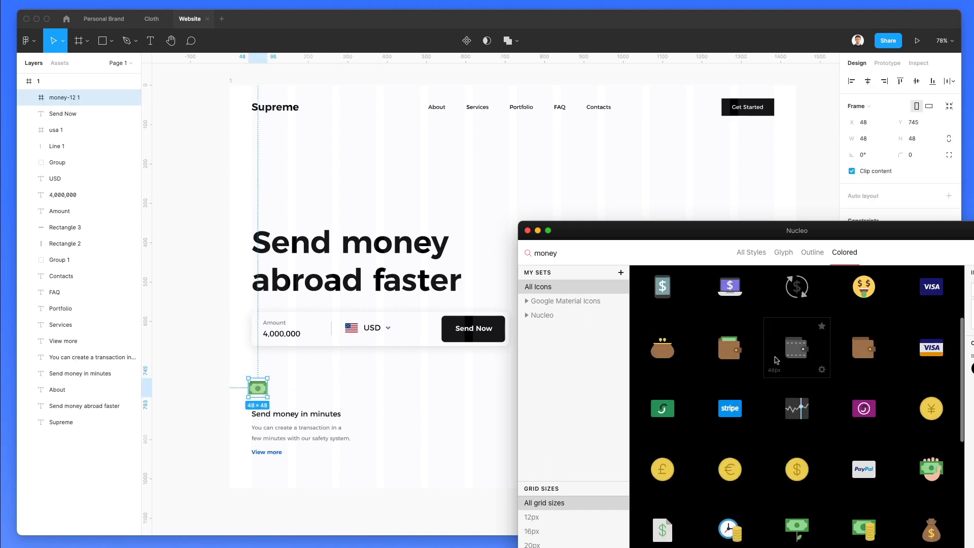
scroll(782, 359, down, 5)
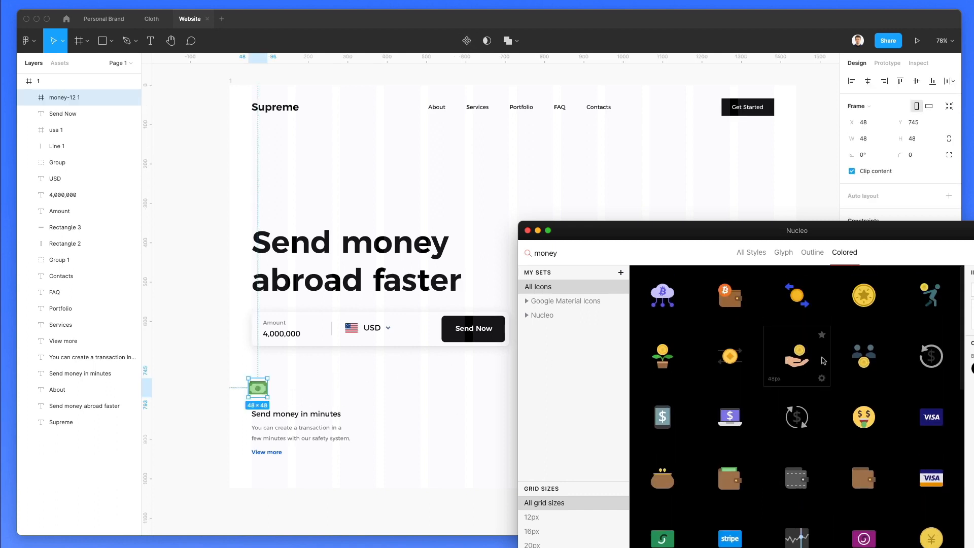
scroll(849, 361, down, 4)
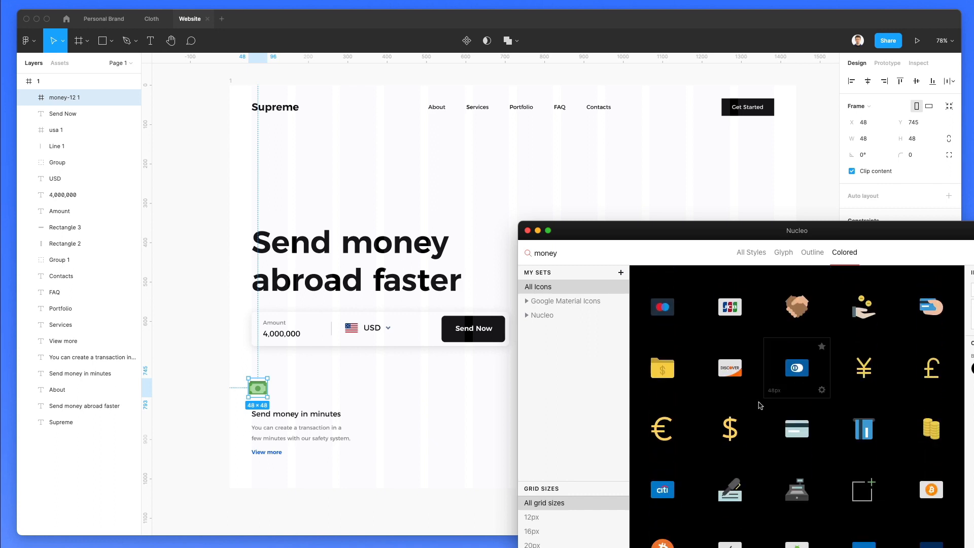
drag(932, 490, 424, 387)
Duplicate the "Send money in minutes" feature block beside the original, with its left edge at X 393.
drag(257, 389, 354, 479)
click(348, 374)
drag(311, 426, 443, 421)
click(507, 377)
Fit the bitcoin icon above the second feature block at X 393, scaled to about 45 px, and delete the leftover icon copy.
mouse_move(426, 388)
mouse_down()
mouse_move(388, 389)
mouse_move(423, 390)
mouse_up()
click(397, 389)
key(Delete)
scroll(401, 389, up, 5)
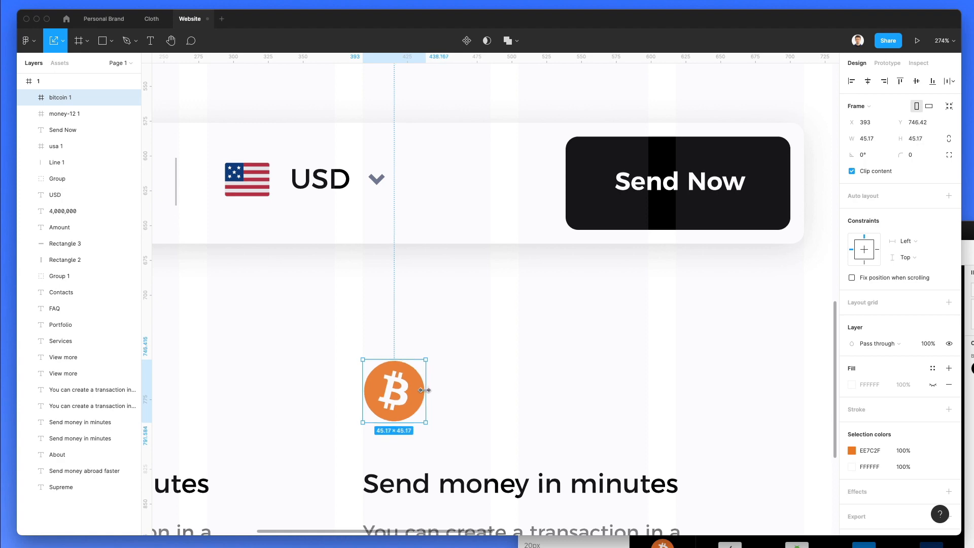
scroll(423, 390, down, 4)
scroll(453, 386, down, 2)
Change the second feature block's title to "Receive Cryptoccurencies".
double_click(459, 416)
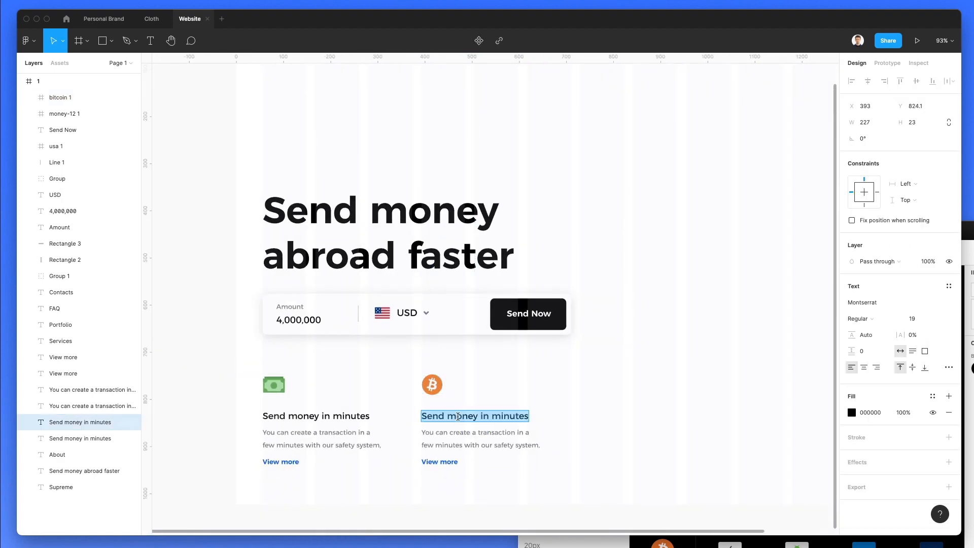
text(Recei)
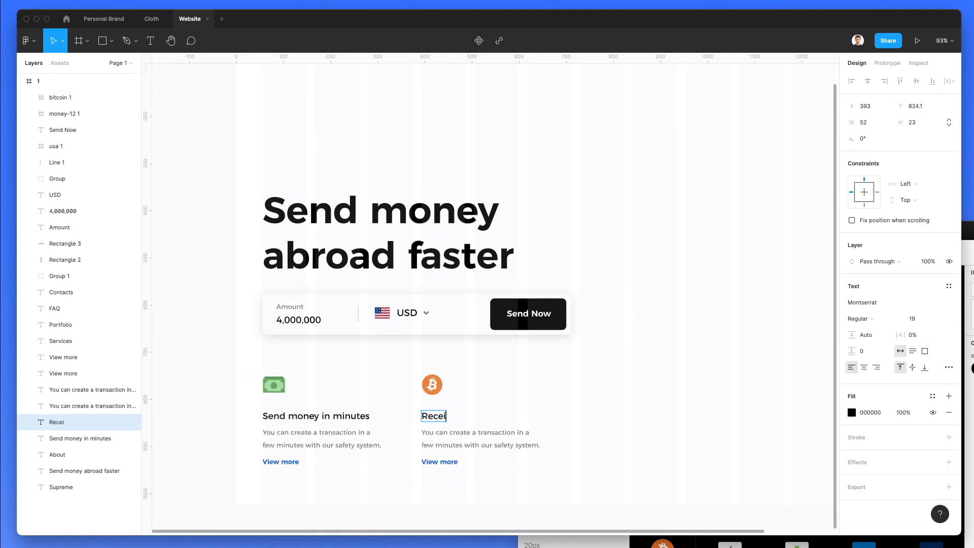
text(ve Cryptoccu)
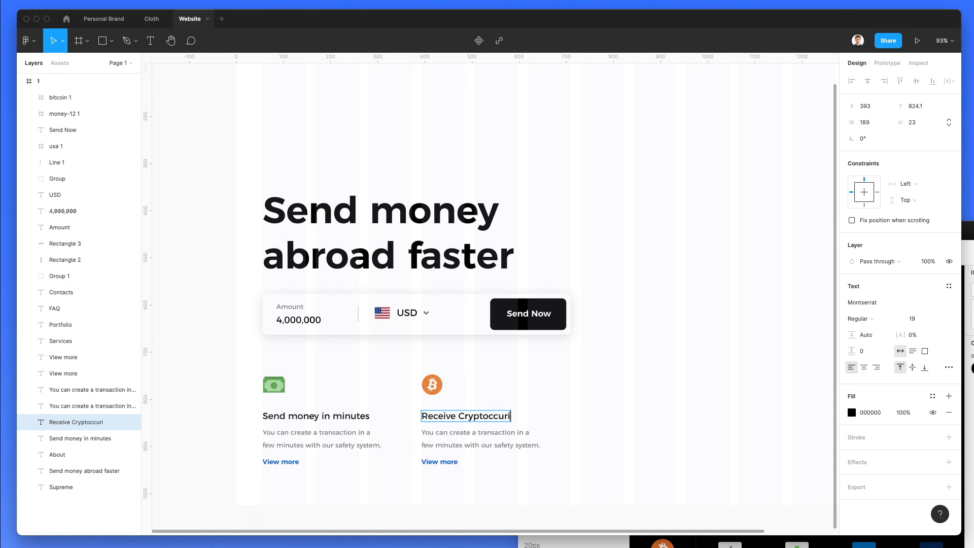
text(rencies)
Replace the second block's description with "You can easily receive and send Bitcoin and Ethereum.".
double_click(475, 438)
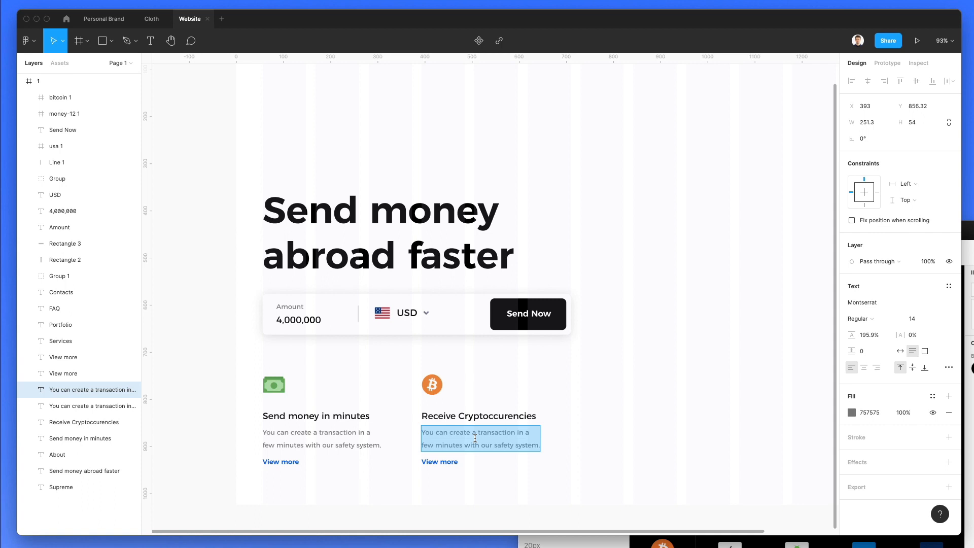
text(You can easily rec)
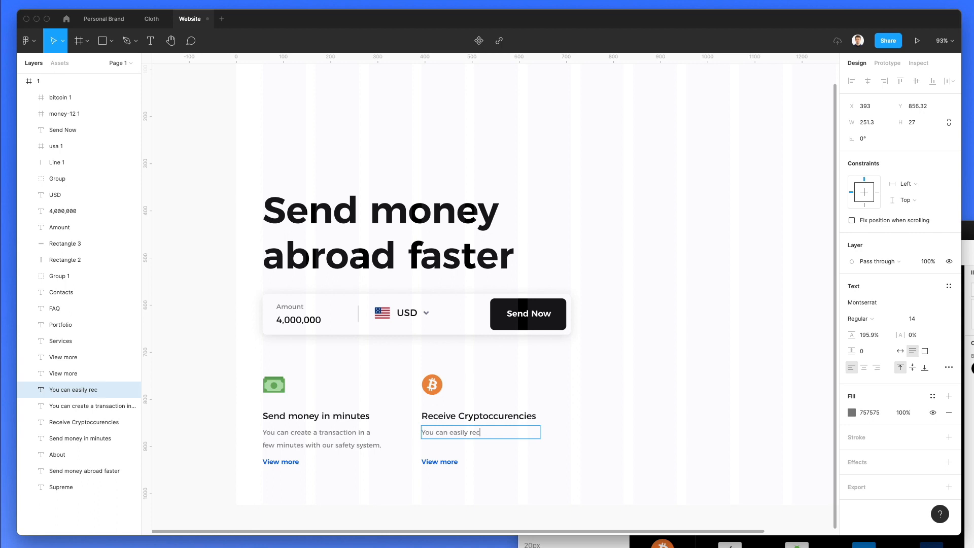
text(eive and send Bitcoin and Ethereum t)
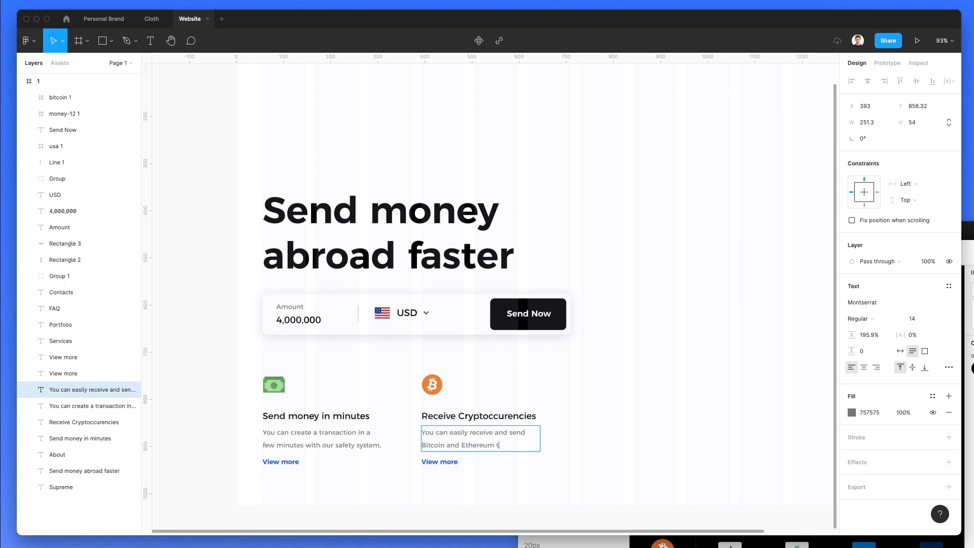
text(use of our platform)
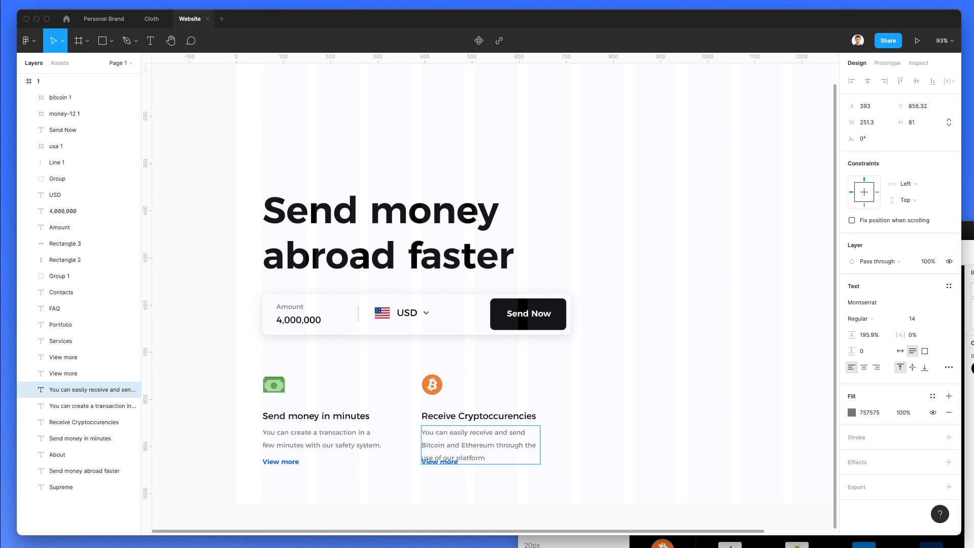
key(alt+shift+Left)
key(alt+shift+Left)
key(alt+shift+Left)
key(alt+shift+Left)
key(alt+shift+Left)
key(alt+shift+Left)
key(alt+shift+Left)
key(BackSpace)
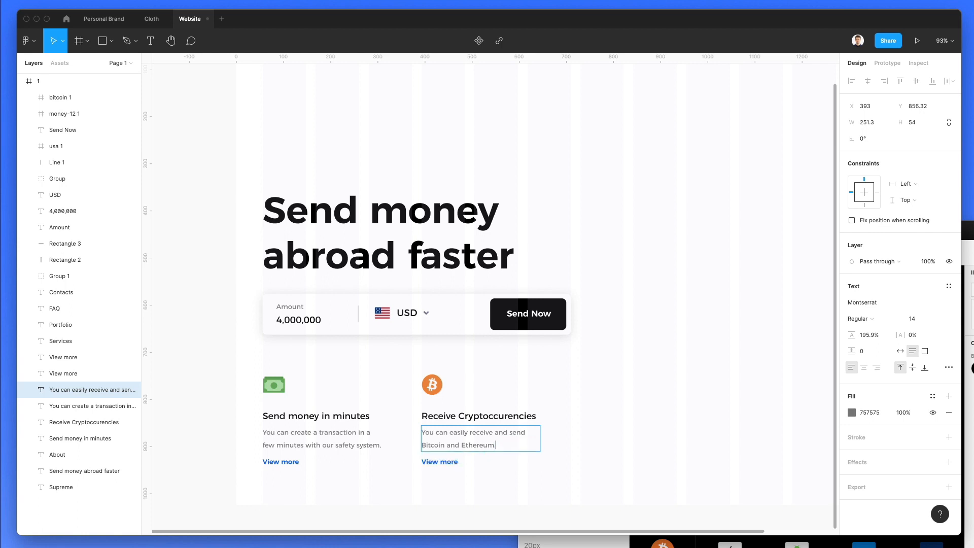
key(Escape)
Move the main heading, the amount card and both feature blocks up together by about 60 px.
scroll(568, 401, down, 5)
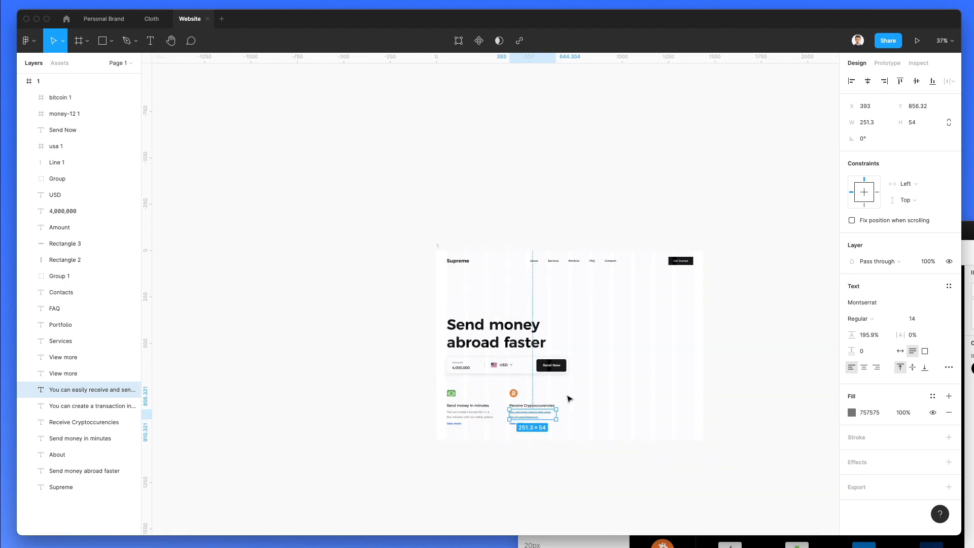
scroll(568, 400, up, 2)
key(Escape)
scroll(567, 399, right, 3)
scroll(489, 395, up, 1)
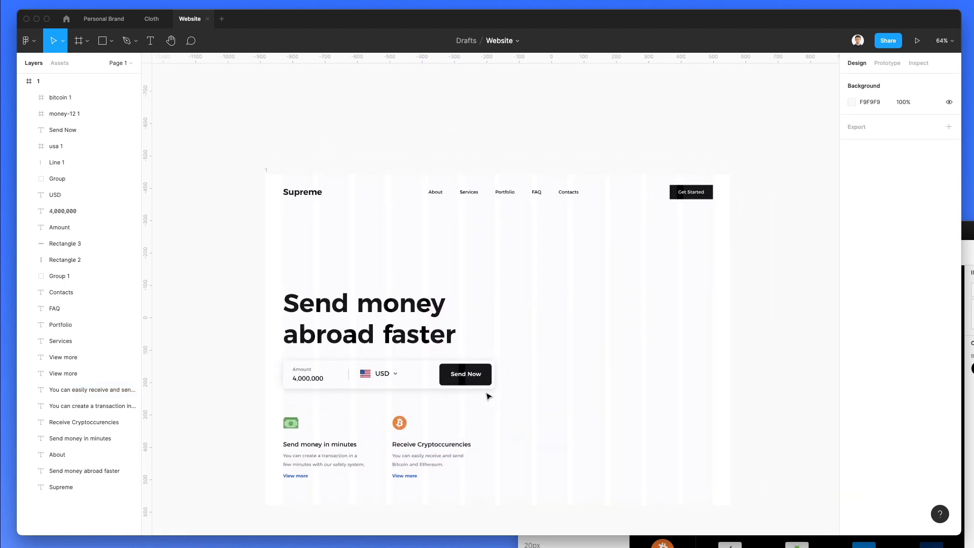
drag(255, 283, 550, 504)
drag(430, 389, 427, 371)
key(Escape)
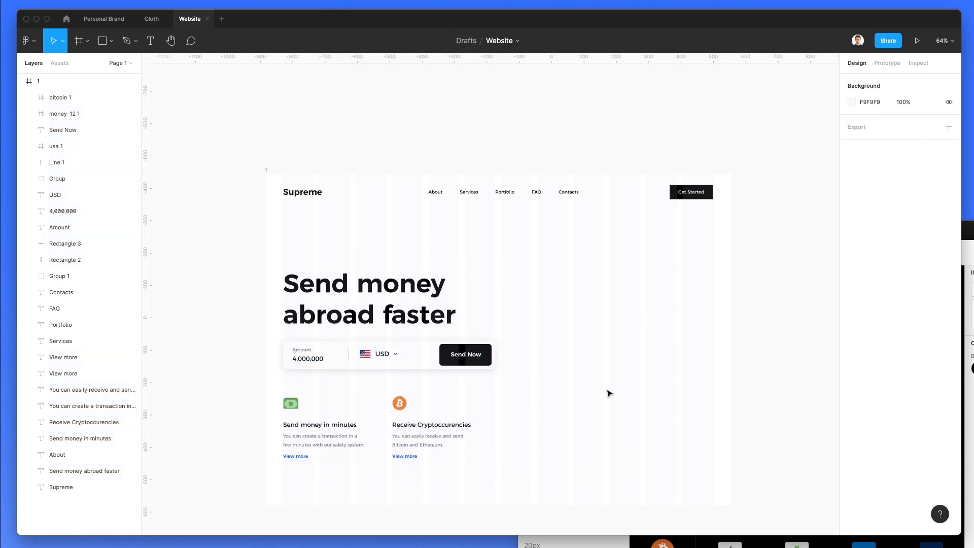
Nudge both feature blocks, including their icons, down 10 px away from the amount card.
scroll(609, 391, down, 2)
scroll(608, 392, right, 1)
scroll(506, 370, up, 3)
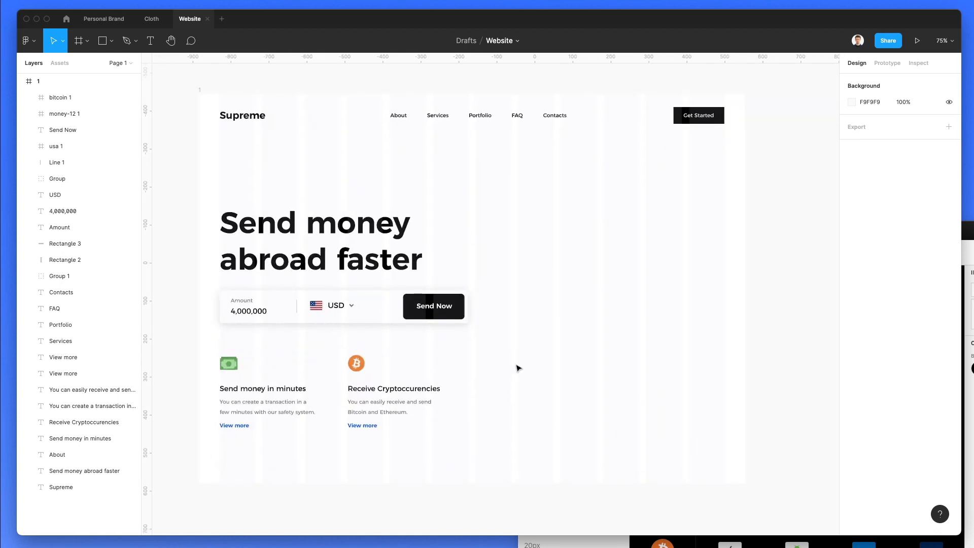
drag(201, 337, 456, 449)
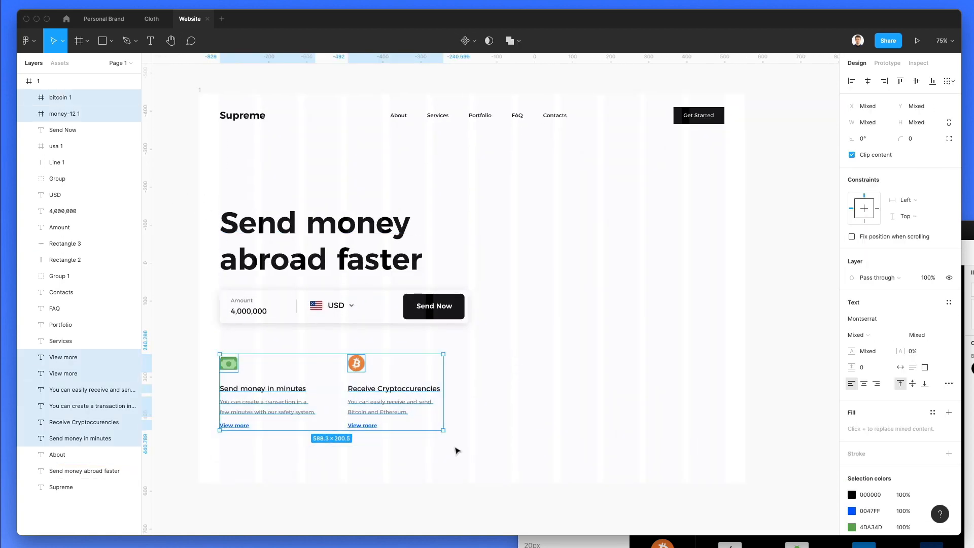
key(shift+Down)
click(546, 444)
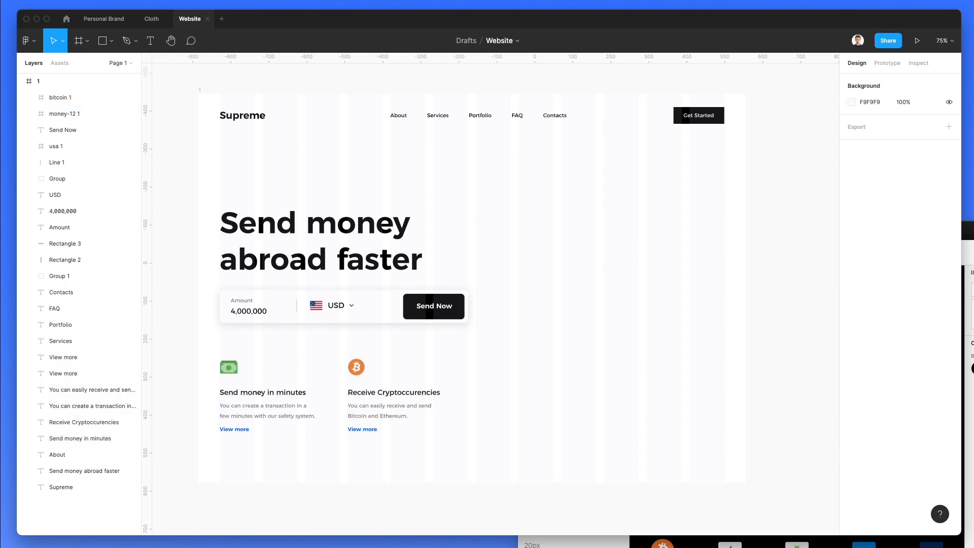
Switch to the browser and look over the Moneyable - 20 Finance Illustration Set page on UI8.
drag(431, 546, 398, 17)
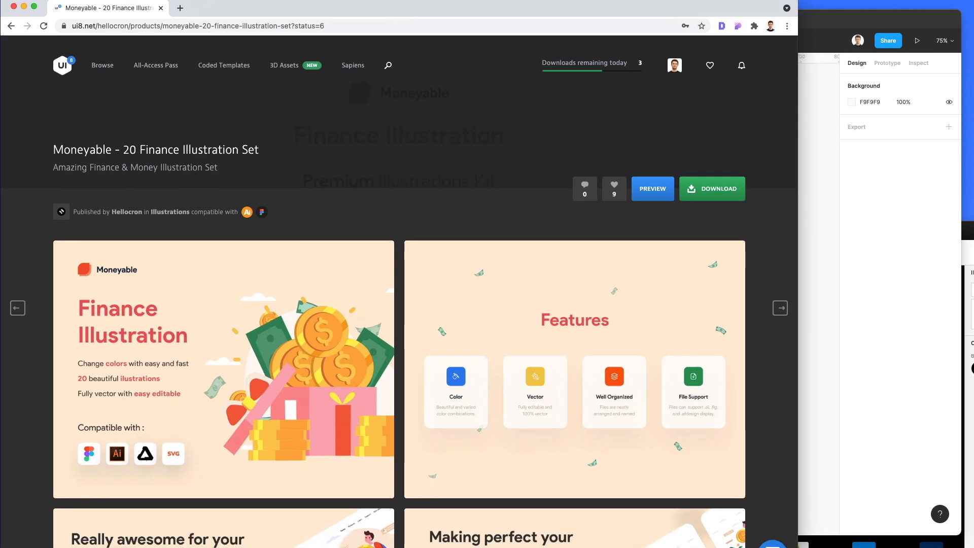
drag(797, 1, 973, 0)
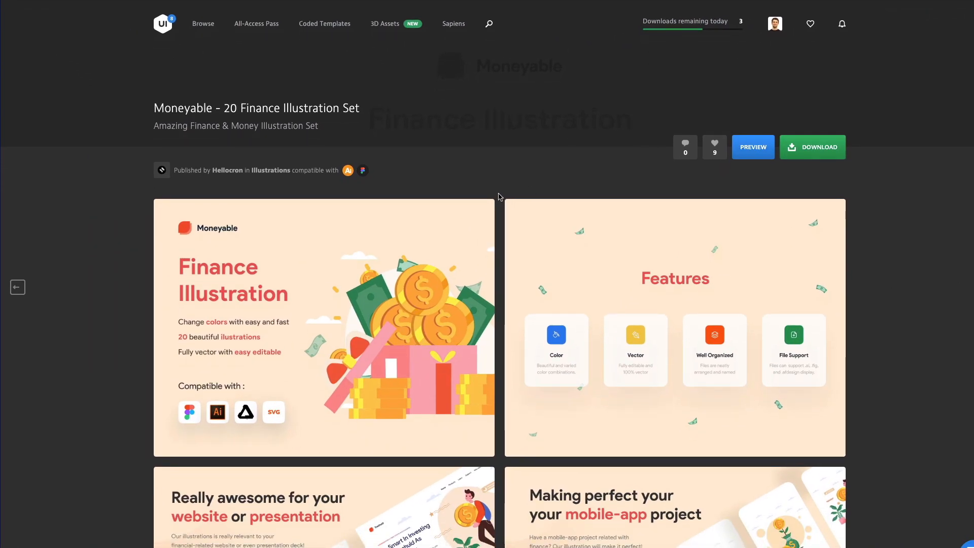
scroll(498, 196, down, 8)
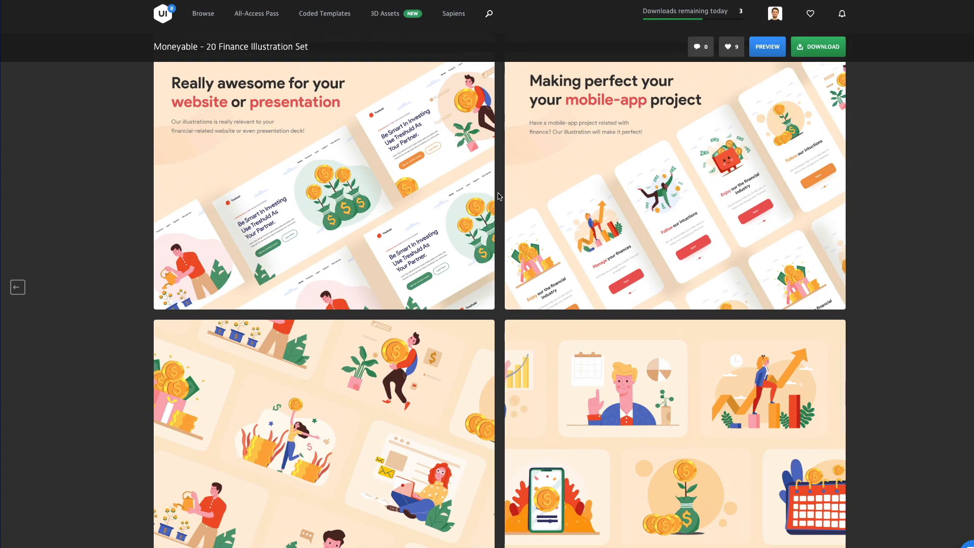
scroll(499, 197, down, 2)
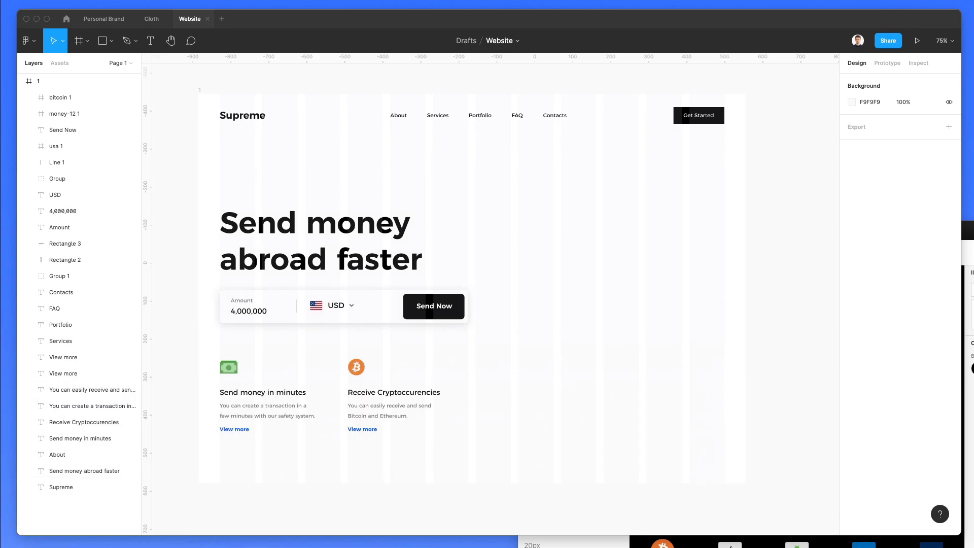
Preview 20.svg from the SVG illustration folder and place it in website frame 1.
drag(884, 522, 584, 213)
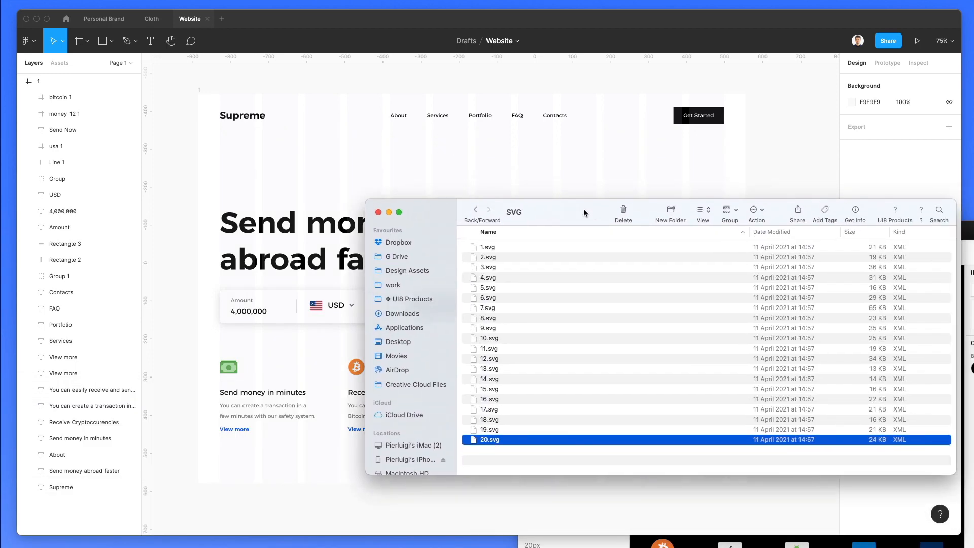
key(space)
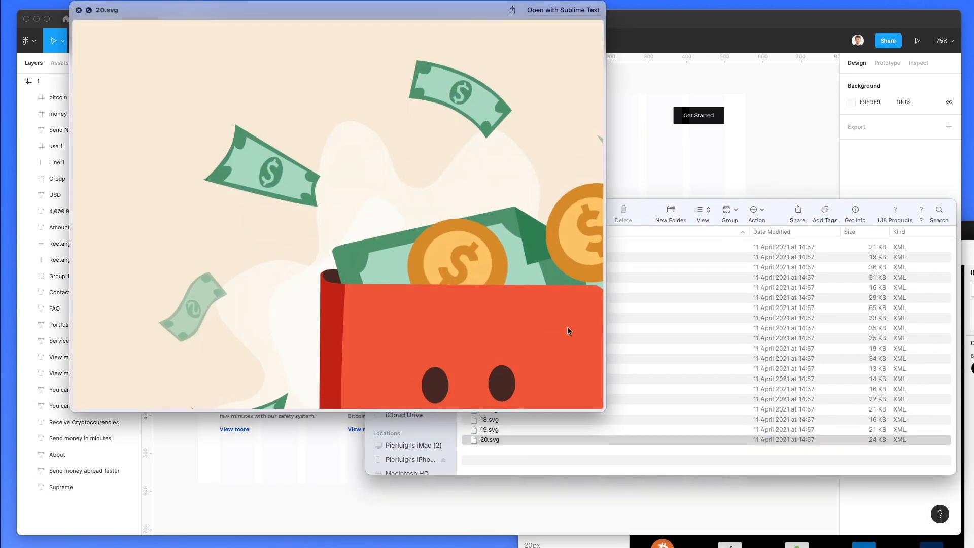
key(space)
drag(586, 210, 972, 194)
drag(929, 423, 585, 366)
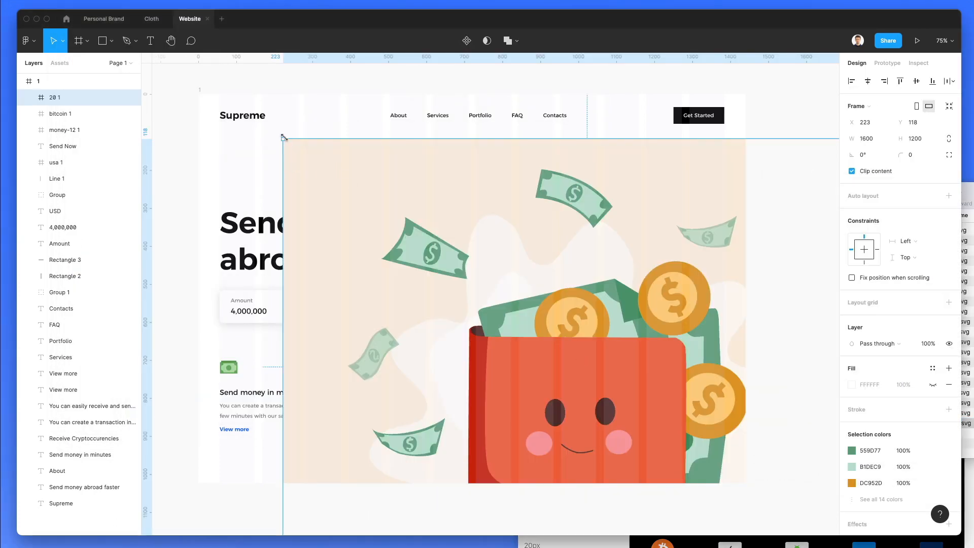
Scale the wallet illustration down to 1053 × 790 and delete its beige background shape.
drag(295, 151, 417, 237)
drag(620, 372, 538, 312)
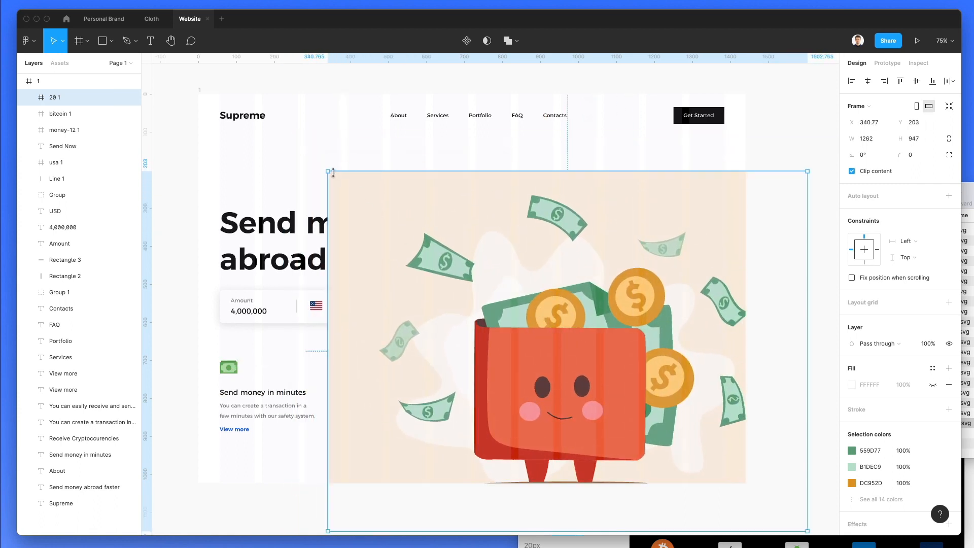
drag(333, 173, 407, 231)
click(490, 260)
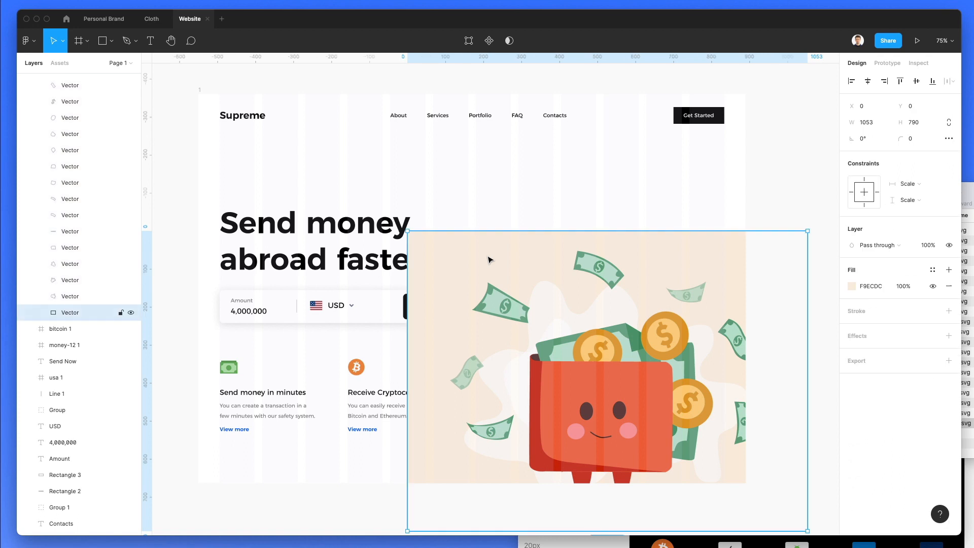
key(Delete)
Reduce the wallet illustration to 903 × 677 and stand it on the lower edge in the right half of frame 1.
click(656, 382)
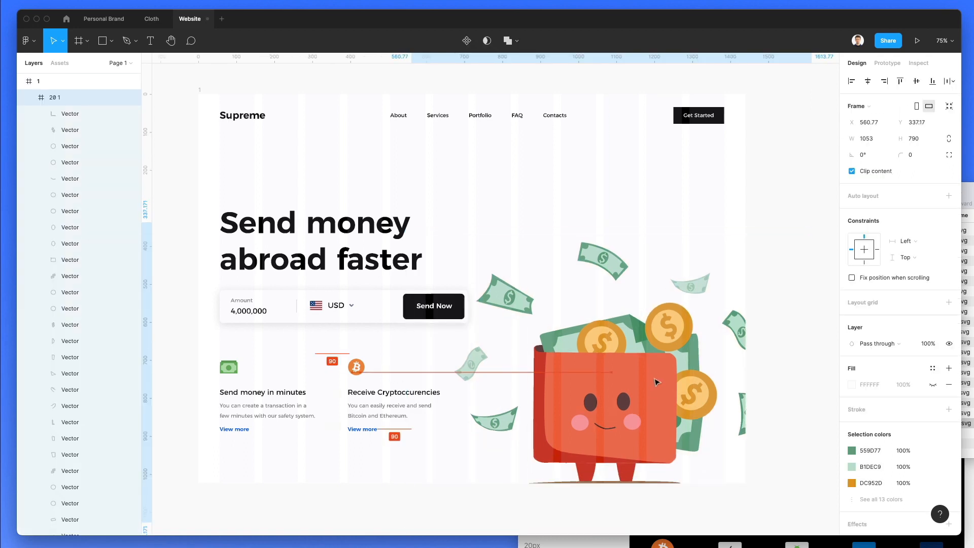
drag(656, 382, 661, 368)
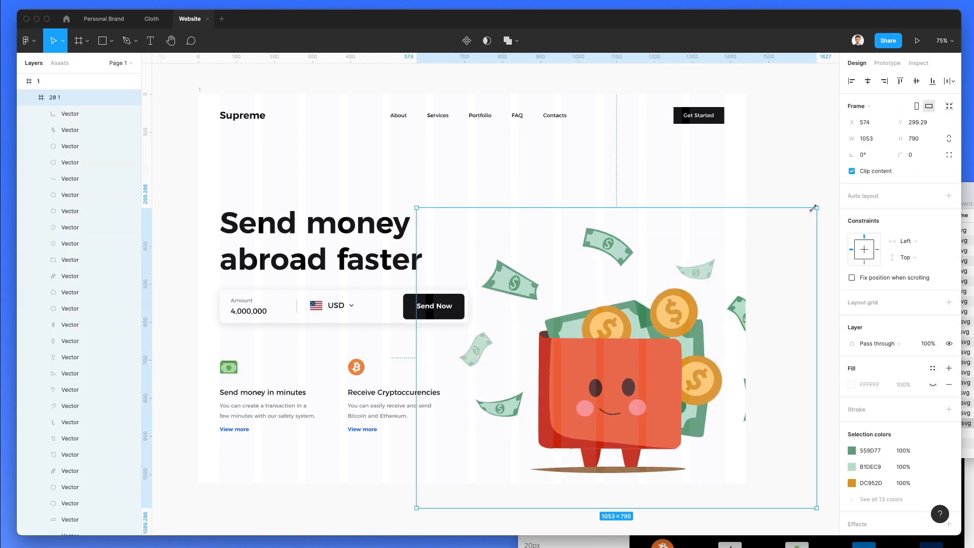
drag(813, 209, 787, 250)
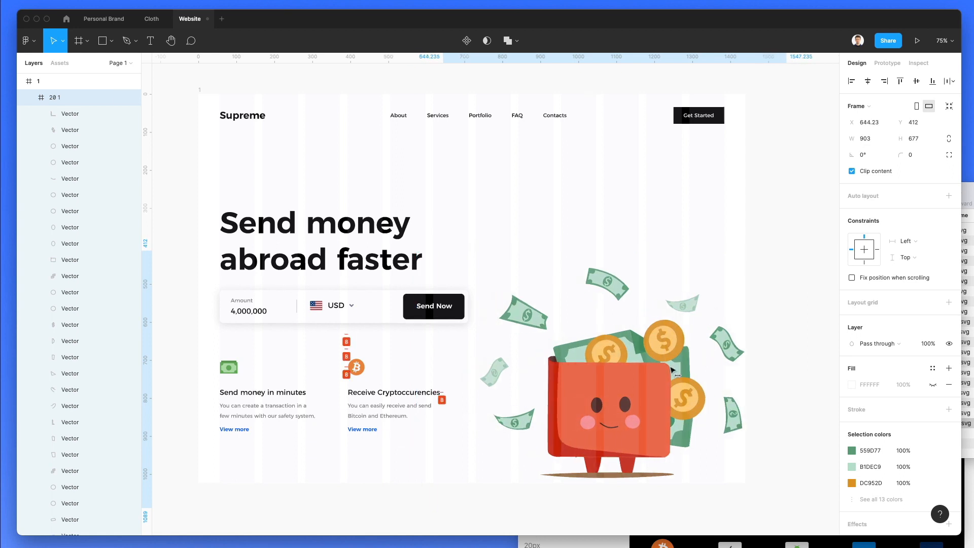
drag(674, 371, 675, 373)
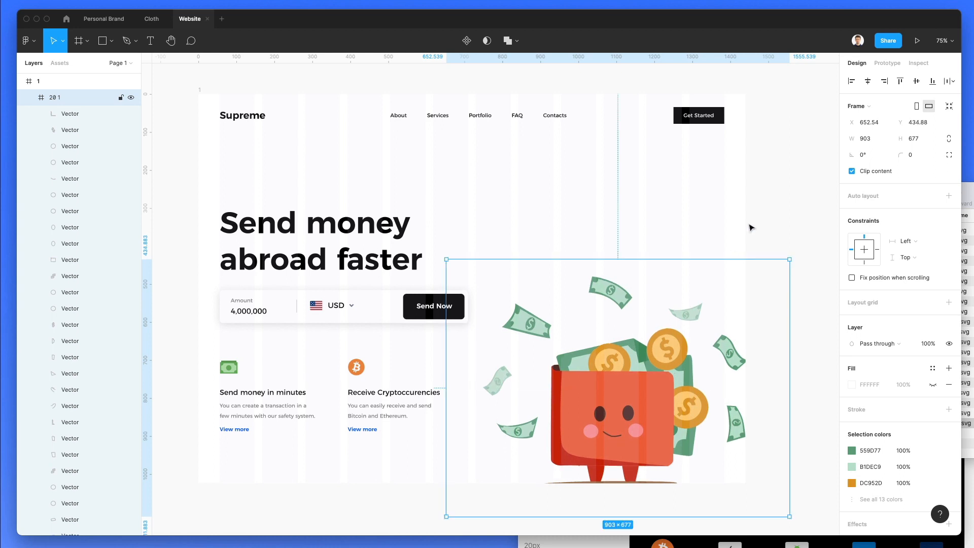
click(762, 246)
Duplicate frame 1 and place the copy beside it on the right as frame 2.
scroll(645, 276, down, 5)
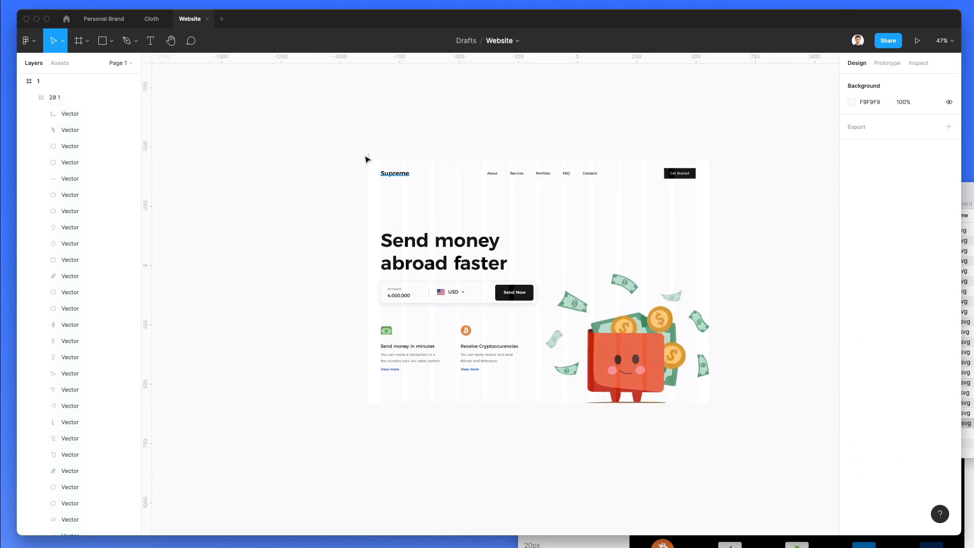
click(370, 157)
scroll(437, 192, right, 5)
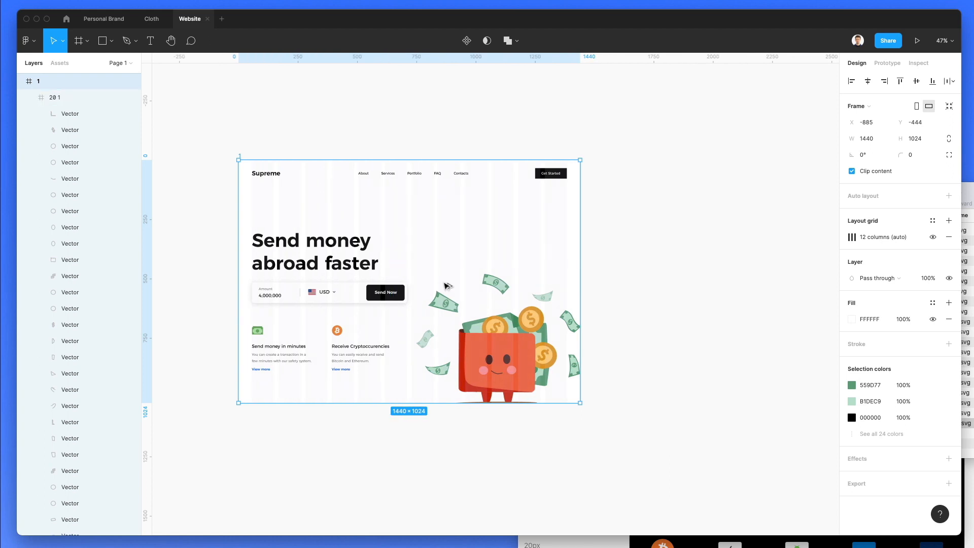
alt+drag(444, 283, 783, 276)
scroll(746, 263, right, 8)
click(583, 119)
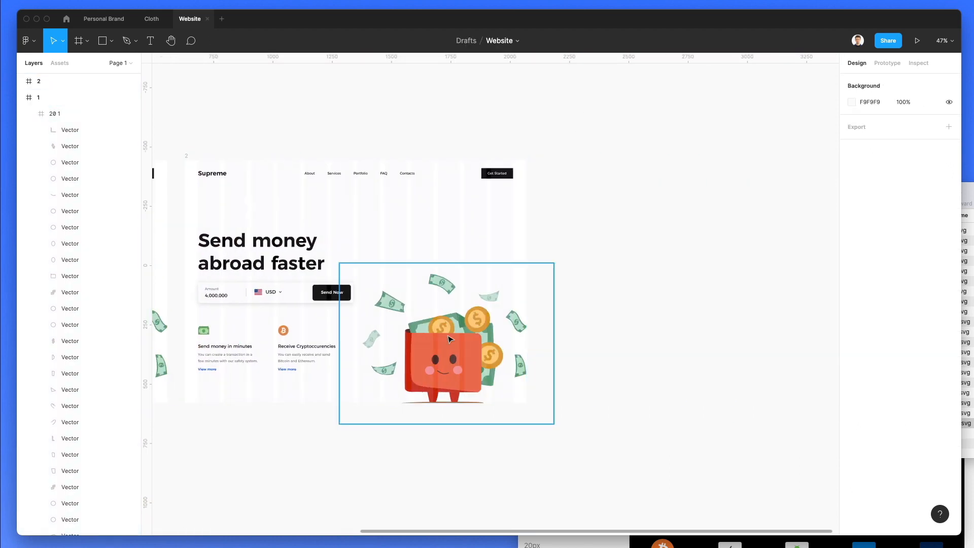
Centre the wallet illustration vertically in frame 2 and shift it left to X 637.
drag(448, 337, 450, 286)
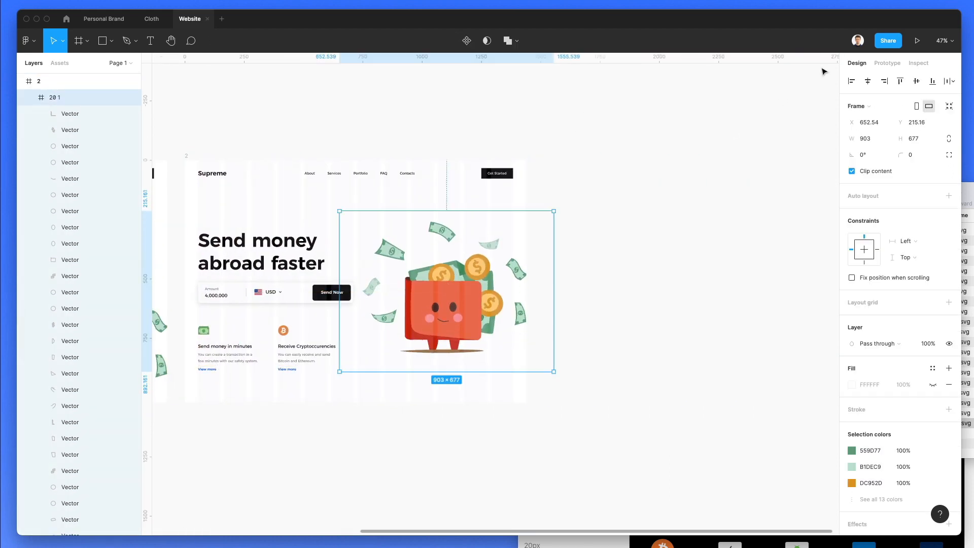
click(916, 82)
click(577, 311)
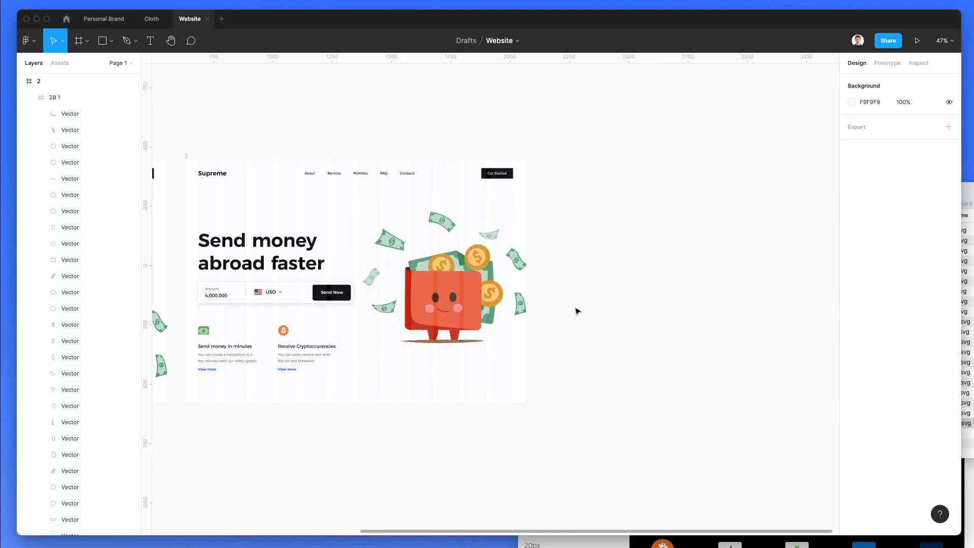
scroll(570, 333, left, 4)
click(523, 297)
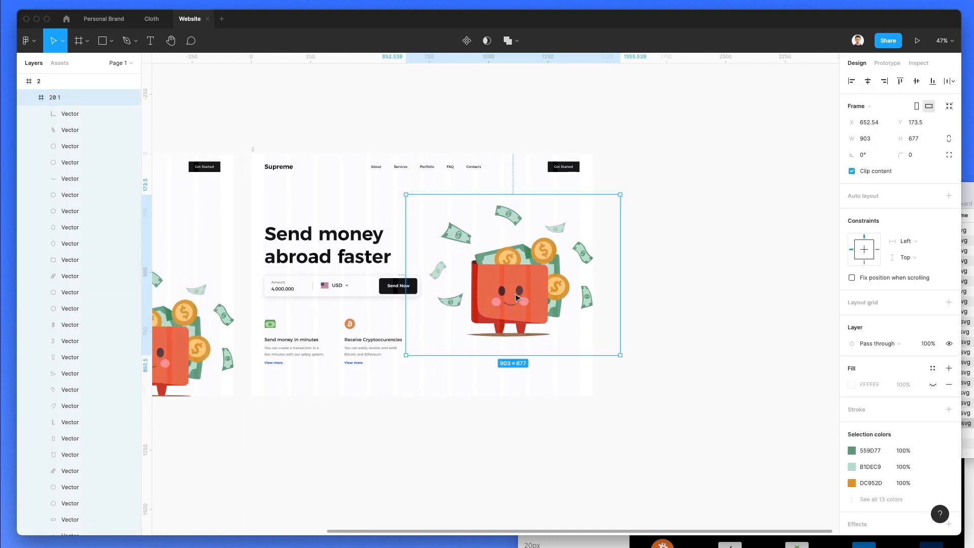
drag(516, 295, 514, 296)
scroll(548, 297, up, 1)
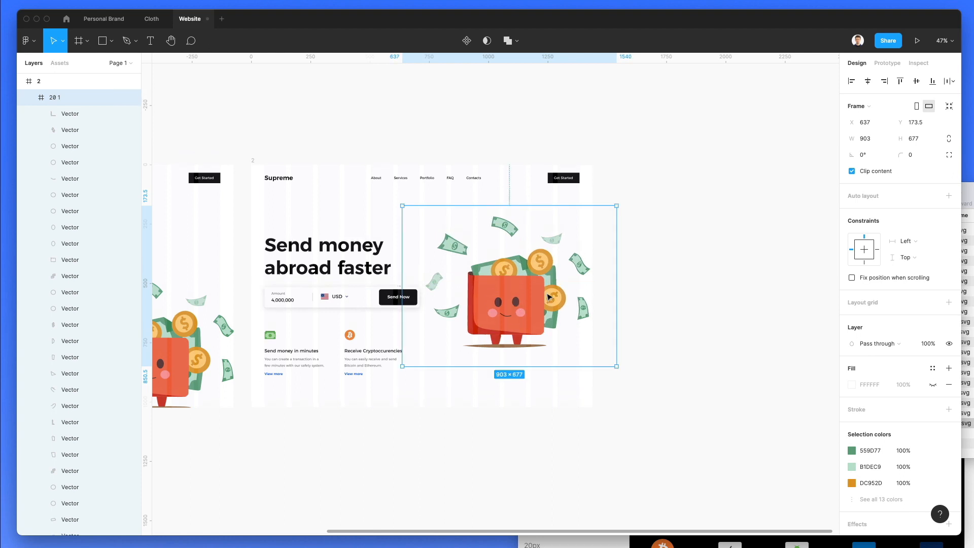
scroll(548, 297, up, 1)
click(672, 376)
Move frame 1 left by about 105 px to widen the gap to frame 2.
scroll(687, 367, left, 4)
scroll(687, 367, down, 2)
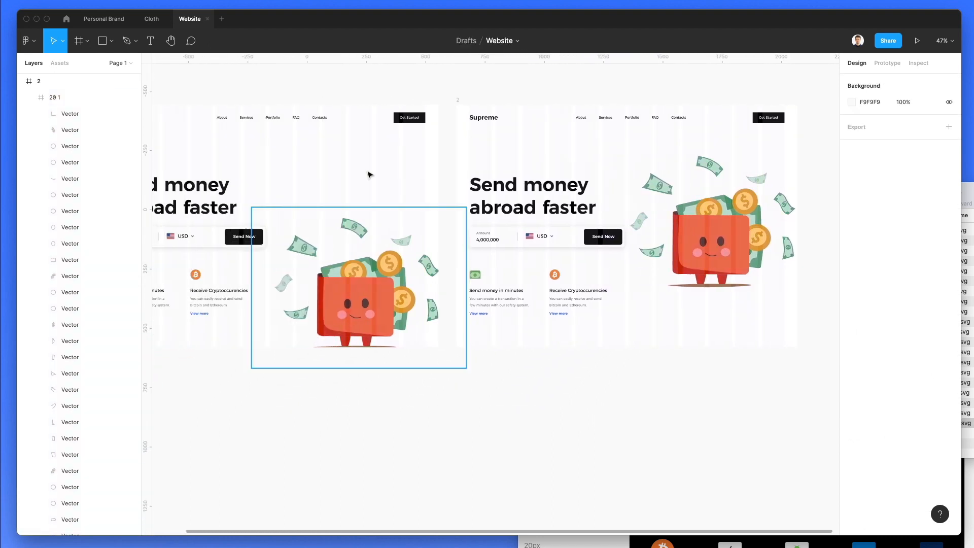
scroll(368, 174, left, 3)
click(437, 141)
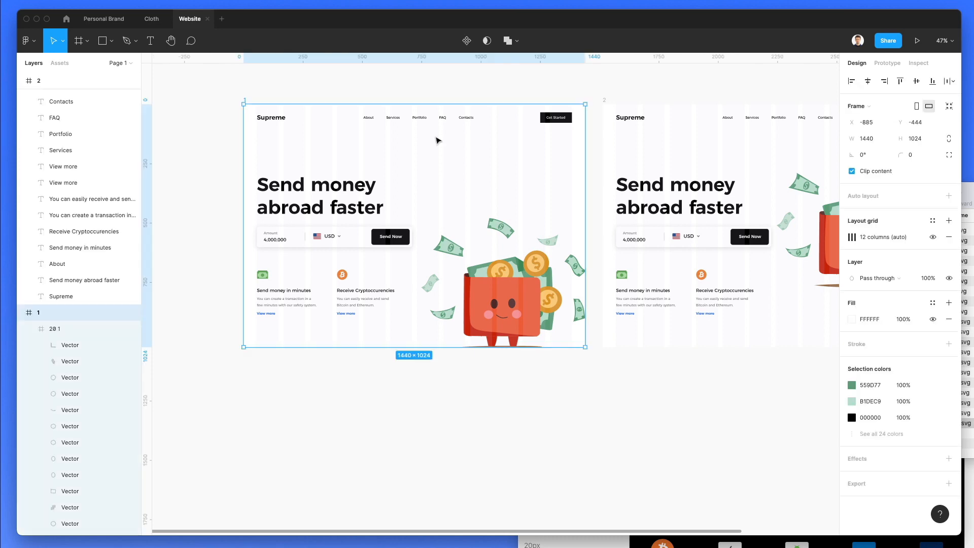
drag(477, 146, 452, 147)
click(602, 82)
scroll(577, 100, down, 2)
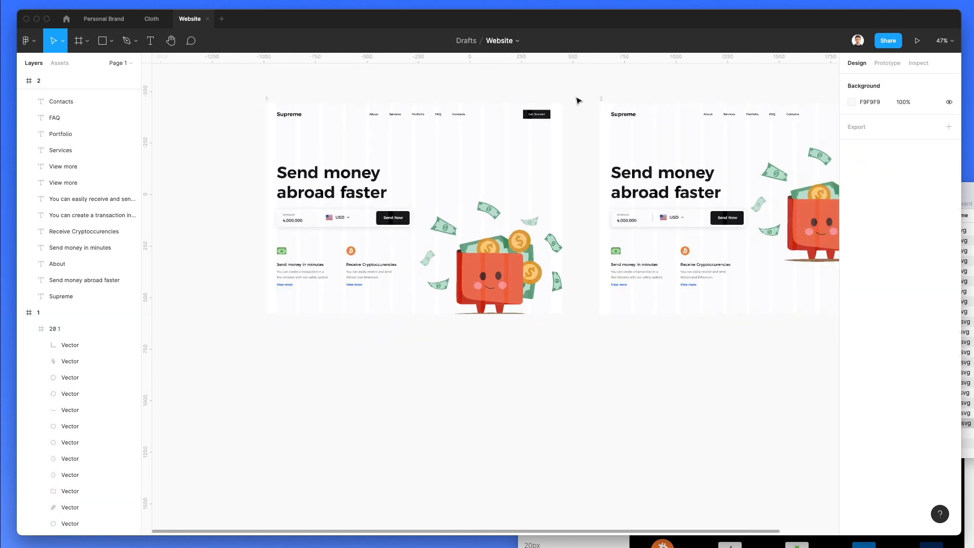
scroll(577, 101, right, 2)
Preview further illustrations in the SVG folder, going back from 19.svg, and select 17.svg.
click(968, 234)
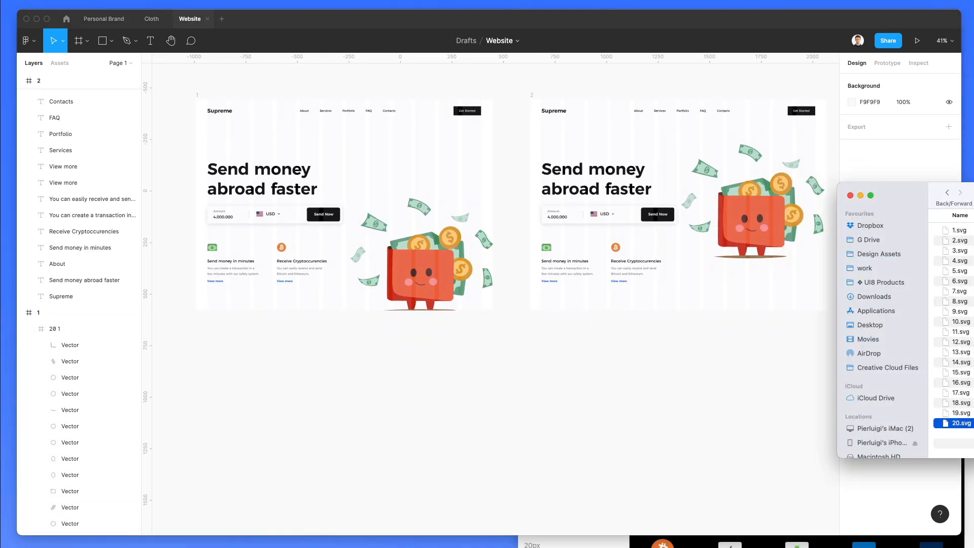
drag(973, 193, 564, 308)
key(Up)
key(space)
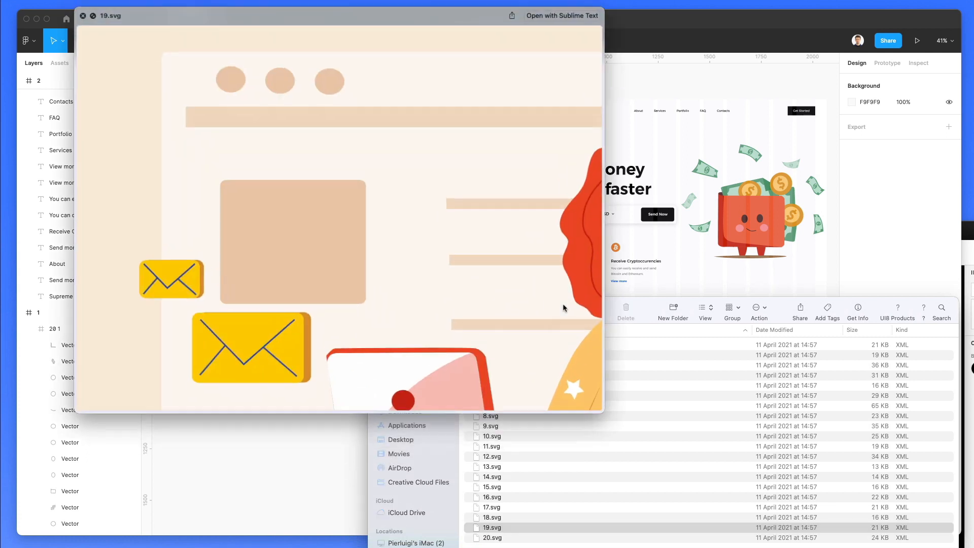
key(Up)
key(Up)
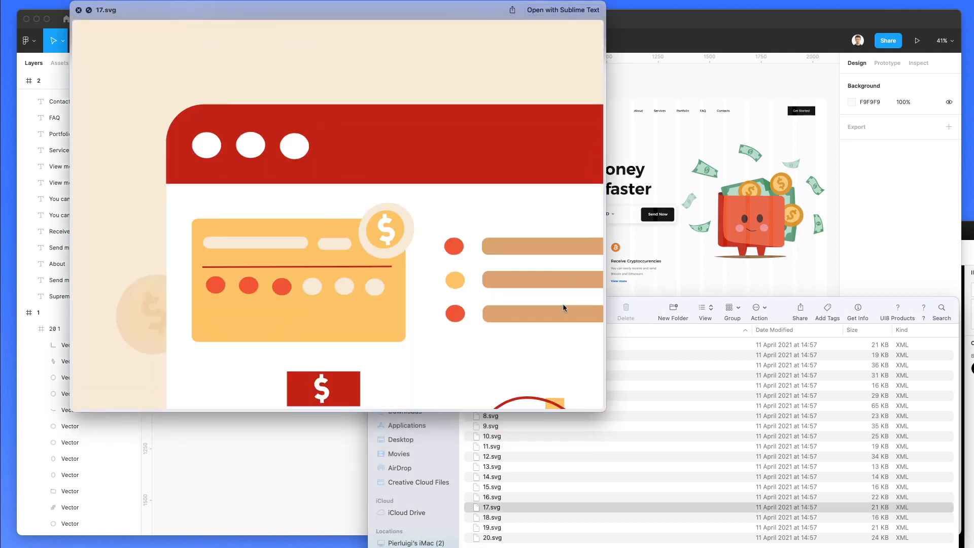
key(Up)
key(Down)
key(space)
drag(566, 319, 973, 223)
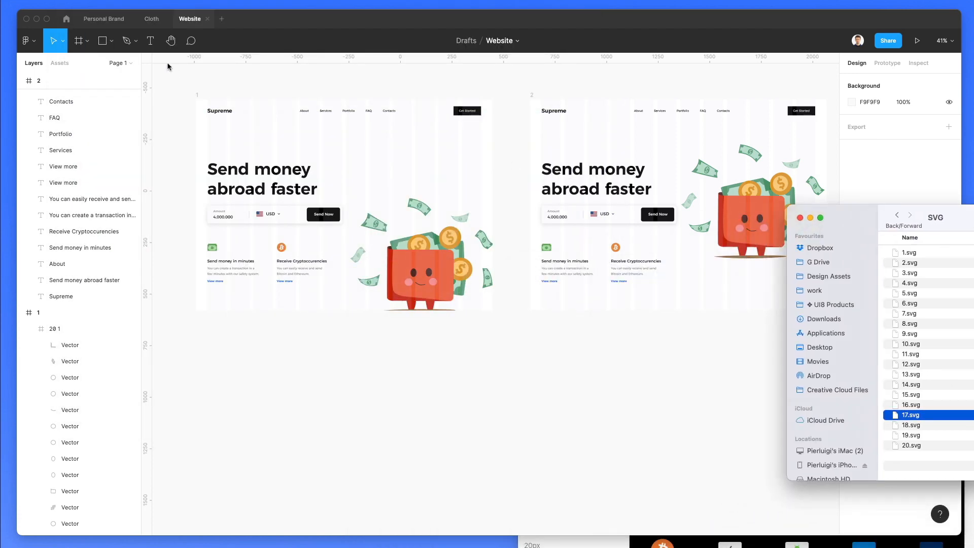
Duplicate frame 1 directly below as frame 3 and delete the wallet illustration from the copy.
click(205, 96)
drag(297, 137, 290, 365)
scroll(289, 365, down, 4)
click(607, 358)
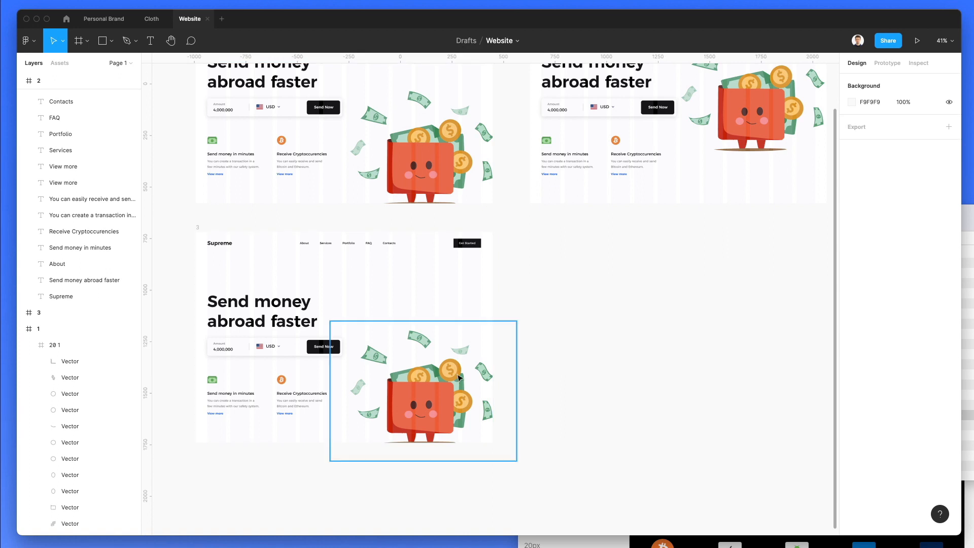
click(459, 378)
key(Delete)
Place 17.svg in frame 3 and delete the illustration's beige background shape.
key(super+Tab)
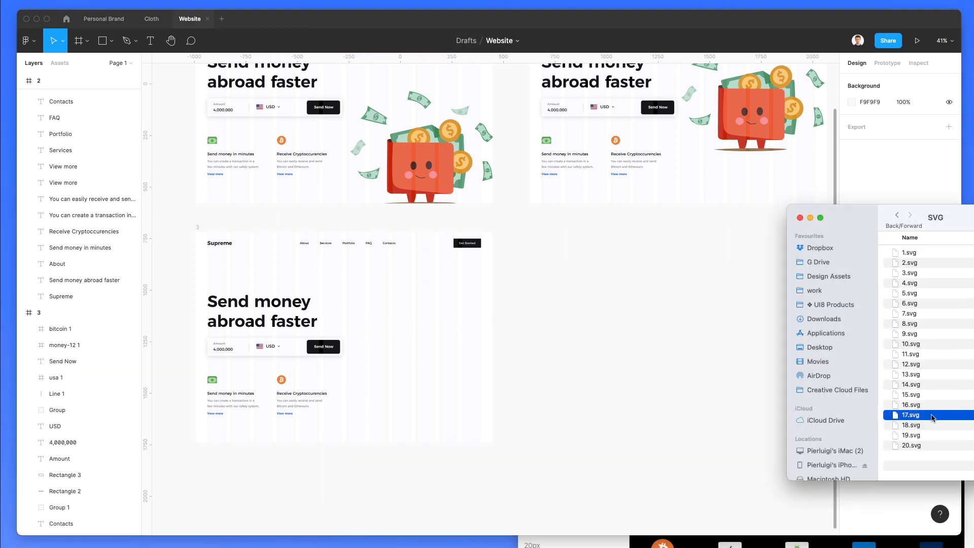
drag(933, 417, 370, 341)
click(306, 255)
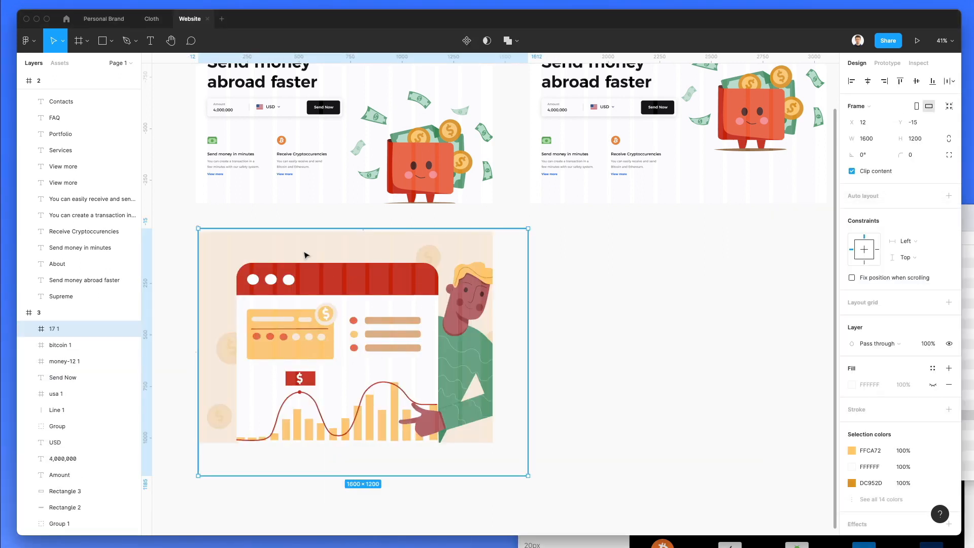
double_click(307, 253)
key(Delete)
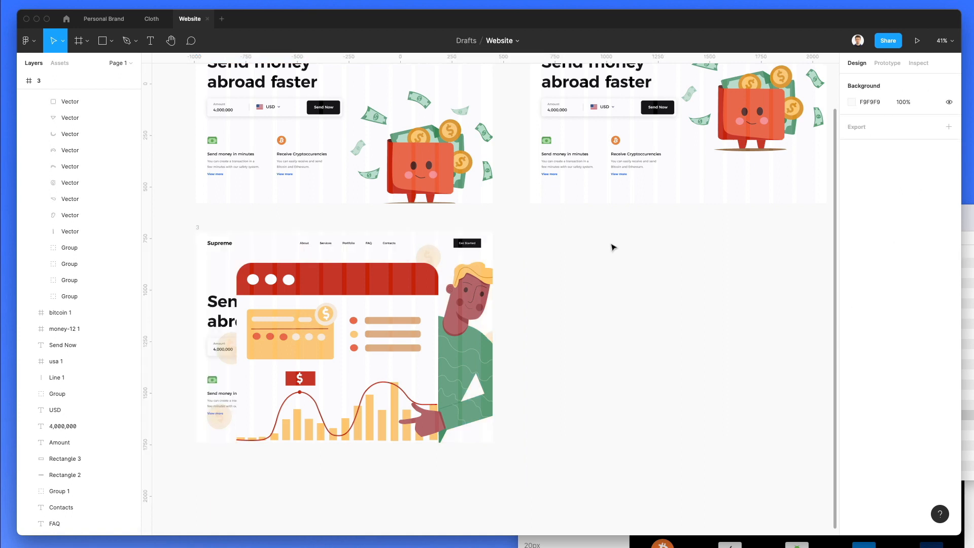
Scale the man-with-chart illustration down and position it in the lower right part of frame 3, right of the feature blocks.
click(358, 341)
drag(198, 228, 329, 327)
drag(419, 371, 421, 364)
drag(521, 316, 455, 366)
click(526, 340)
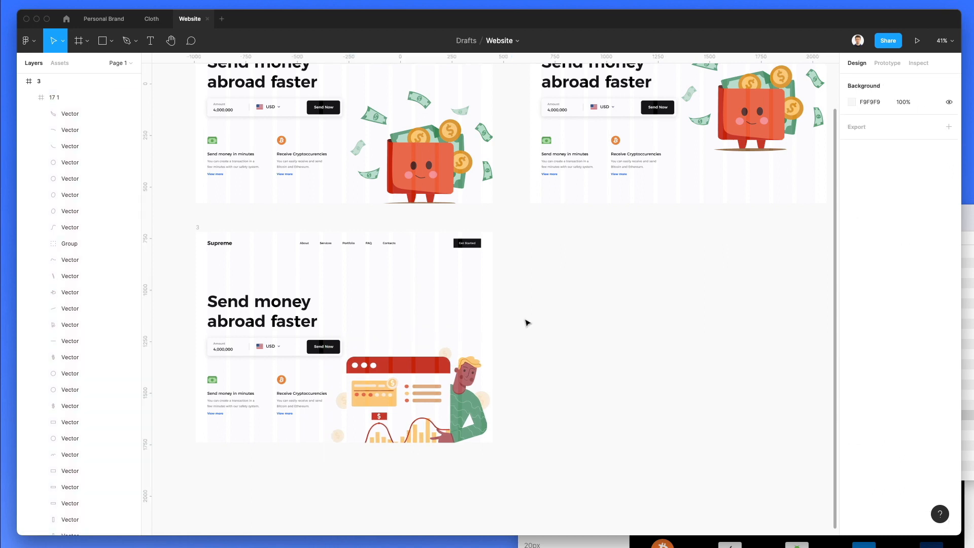
scroll(533, 295, up, 2)
scroll(532, 295, right, 2)
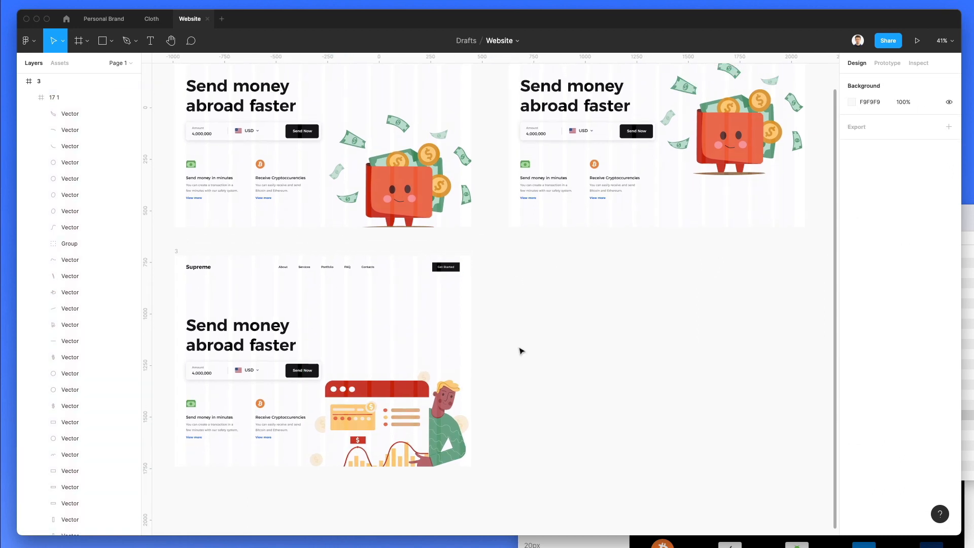
Centre-align the heading text in frame 3, centre it horizontally in the frame and move it up by about 120 px.
click(226, 322)
click(864, 367)
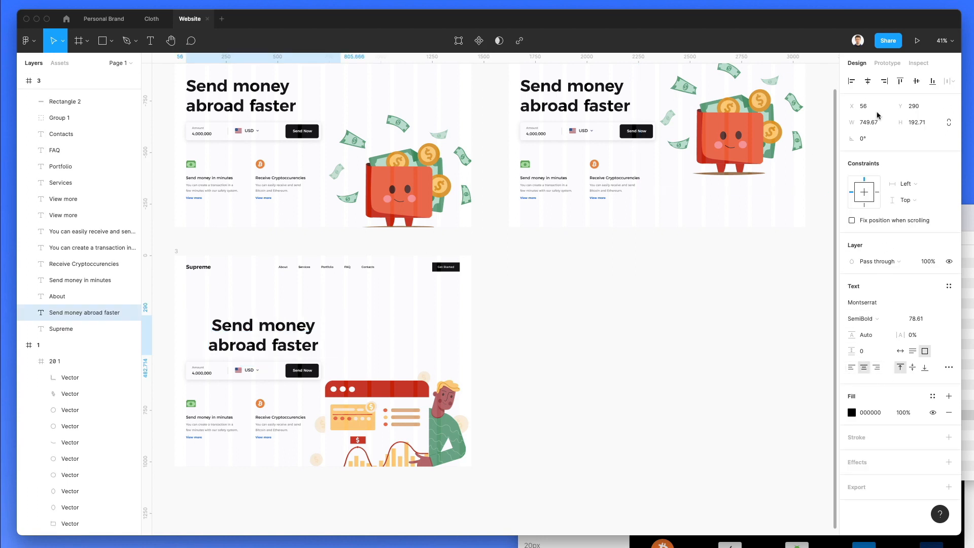
click(868, 84)
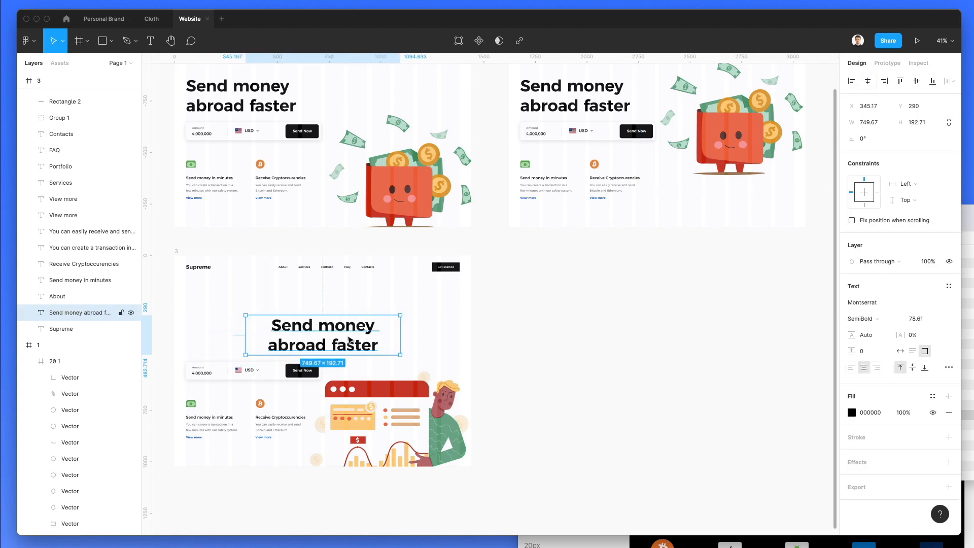
drag(349, 340, 350, 316)
click(183, 349)
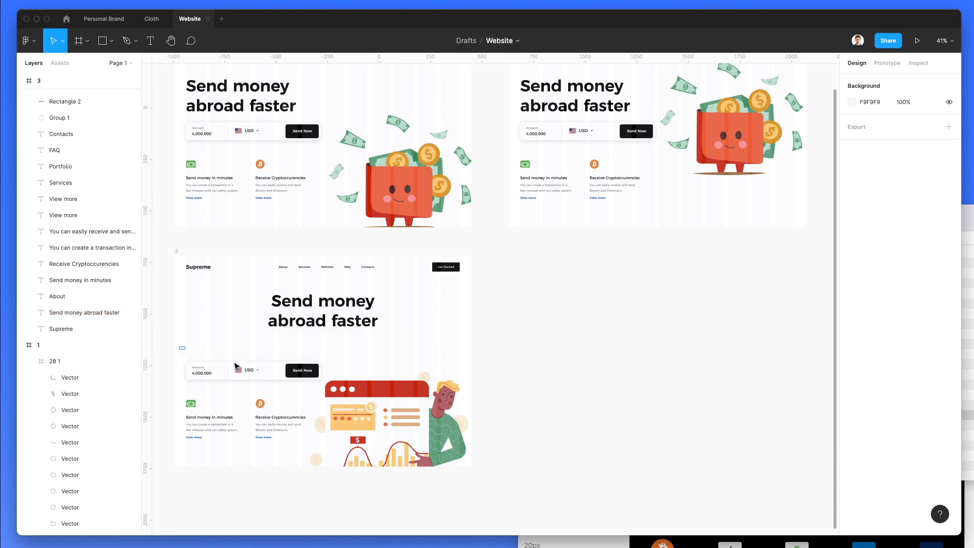
Group the amount card's elements in frame 3, centre the group horizontally and place it under the heading at about Y 422.
drag(179, 347, 274, 349)
key(super+g)
click(868, 81)
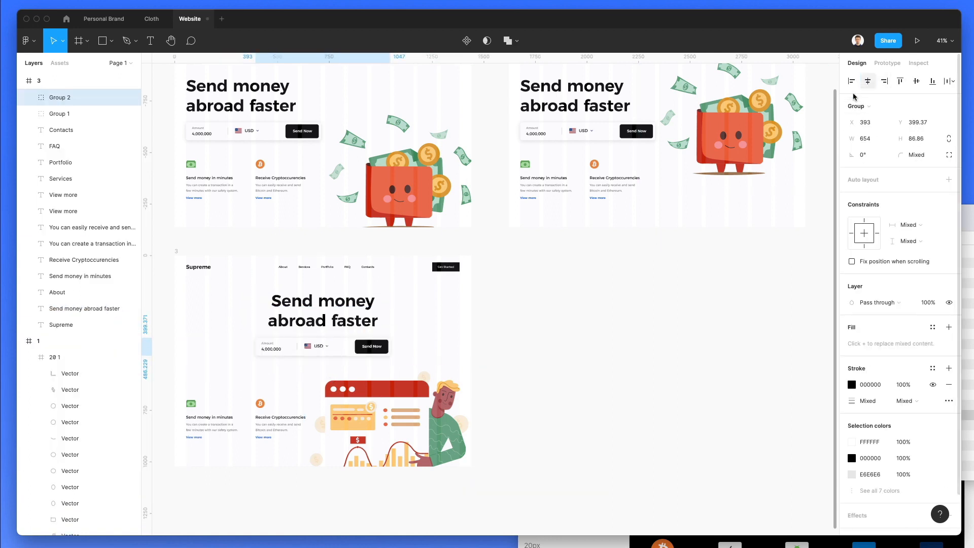
drag(341, 351, 341, 355)
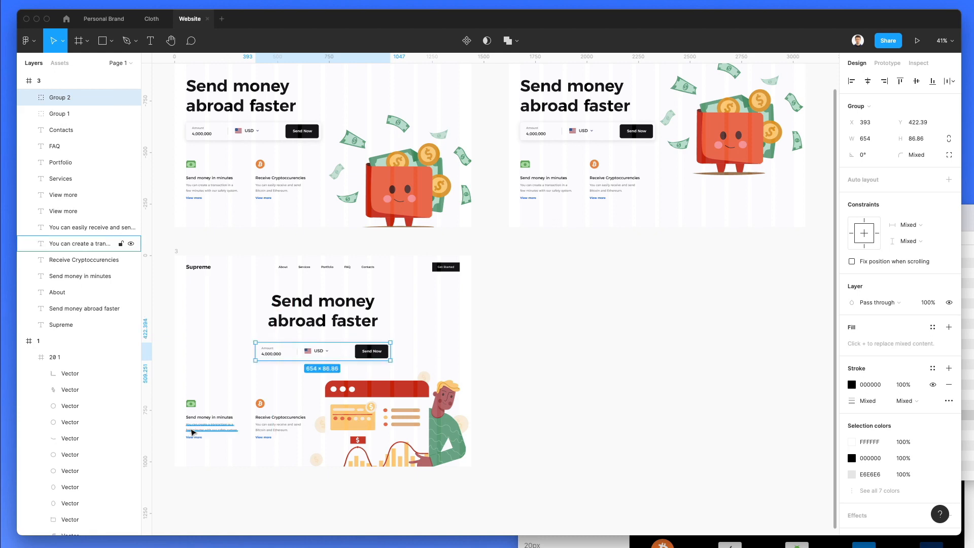
Delete both feature blocks from frame 3 and centre the man-with-chart illustration horizontally in the frame.
drag(172, 386, 281, 458)
scroll(284, 459, left, 2)
scroll(289, 436, up, 5)
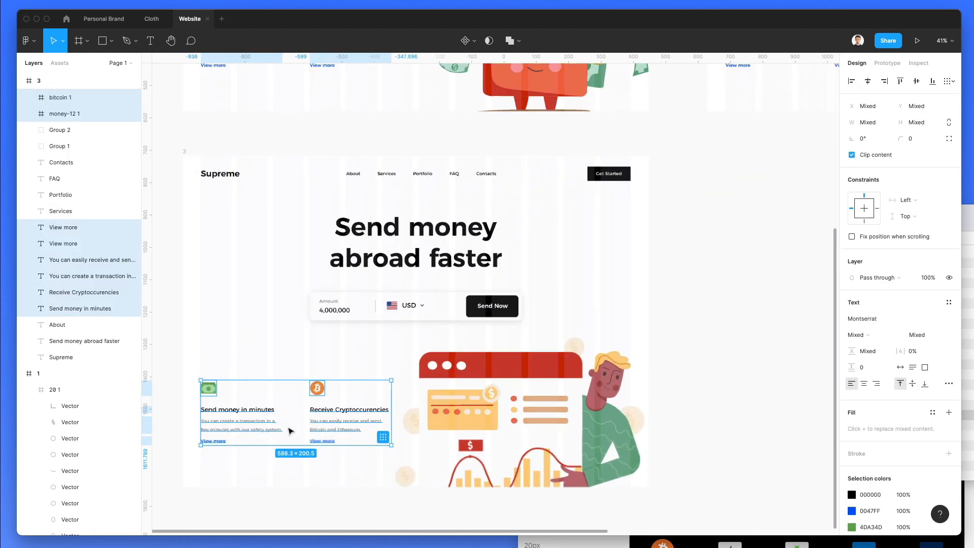
key(Delete)
drag(447, 441, 402, 442)
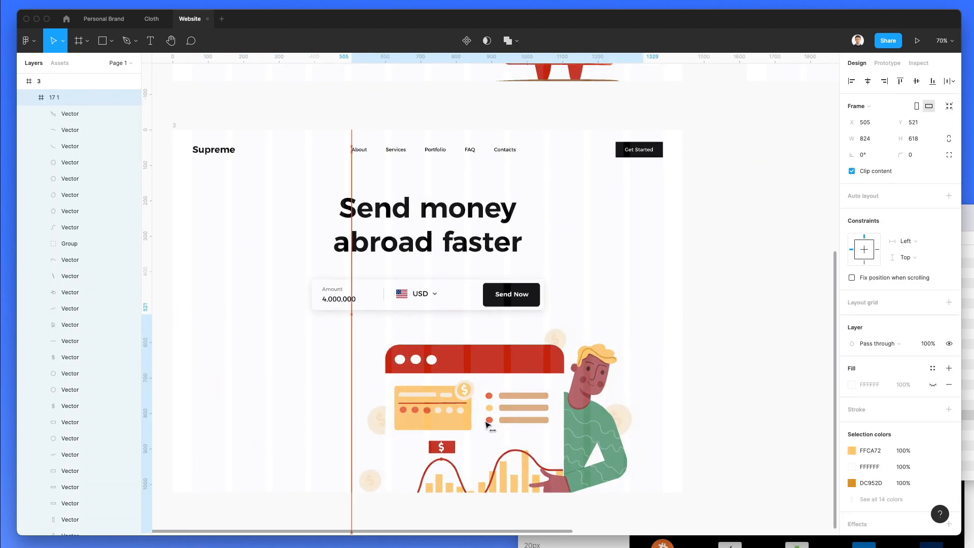
click(867, 81)
click(673, 337)
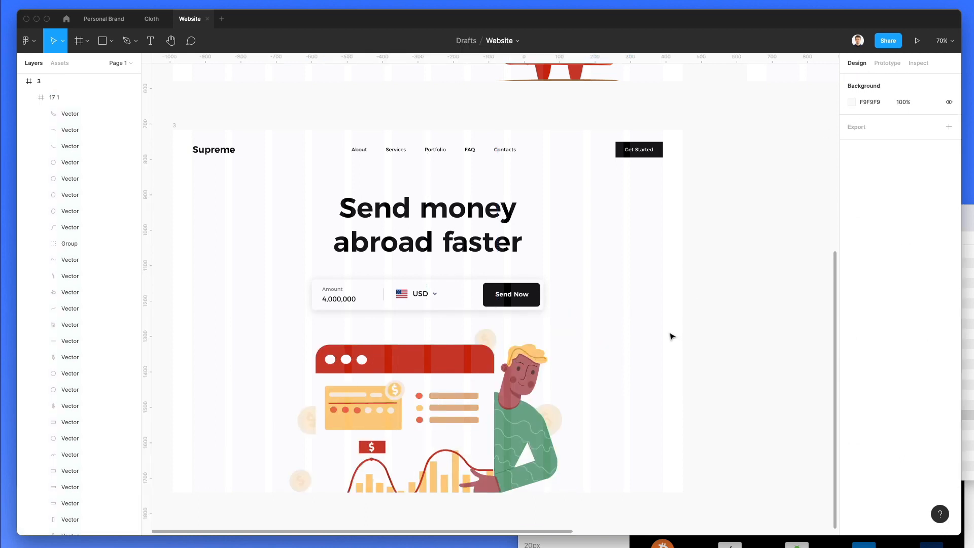
scroll(496, 300, down, 1)
Move the heading in frame 3 up by 10 px and shift the amount card up to sit closer beneath it.
click(496, 302)
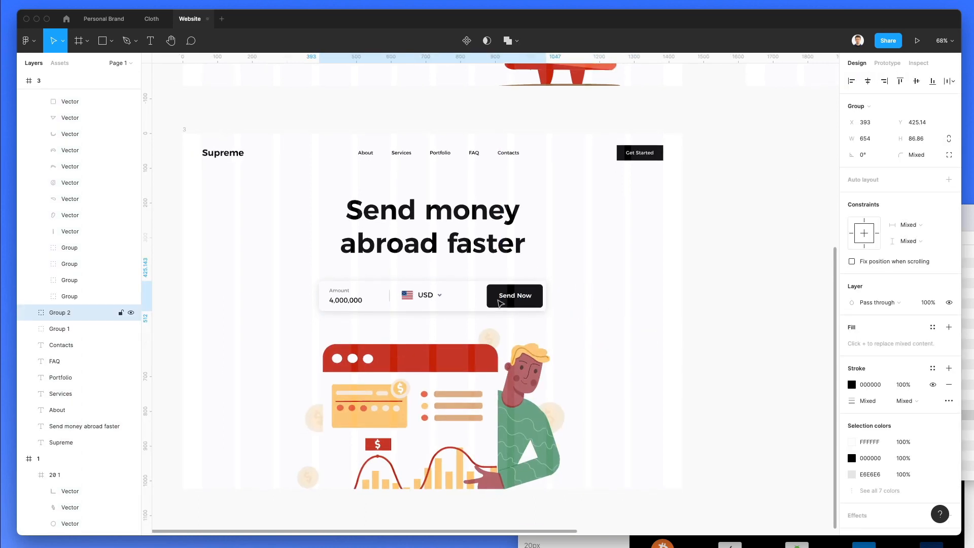
drag(538, 294, 538, 290)
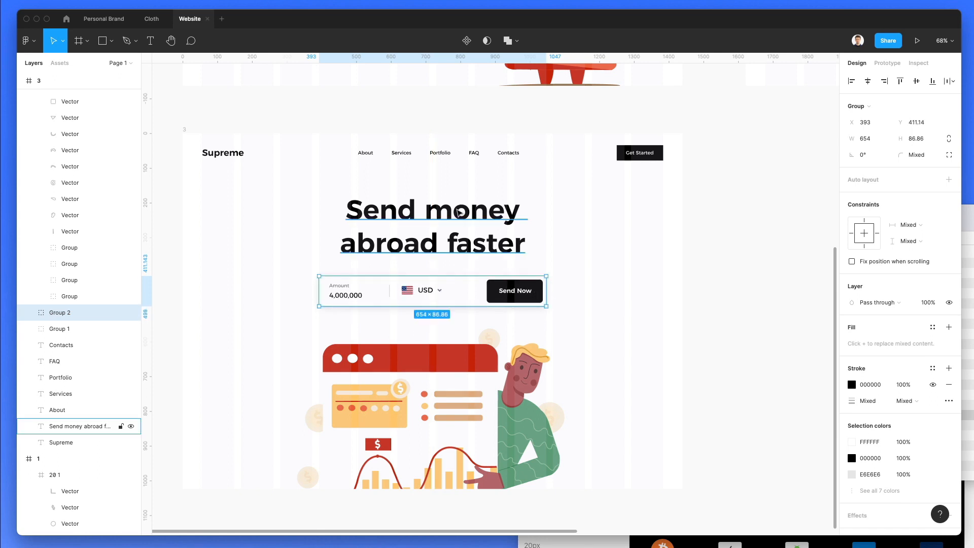
shift+click(459, 210)
key(shift+Up)
click(511, 294)
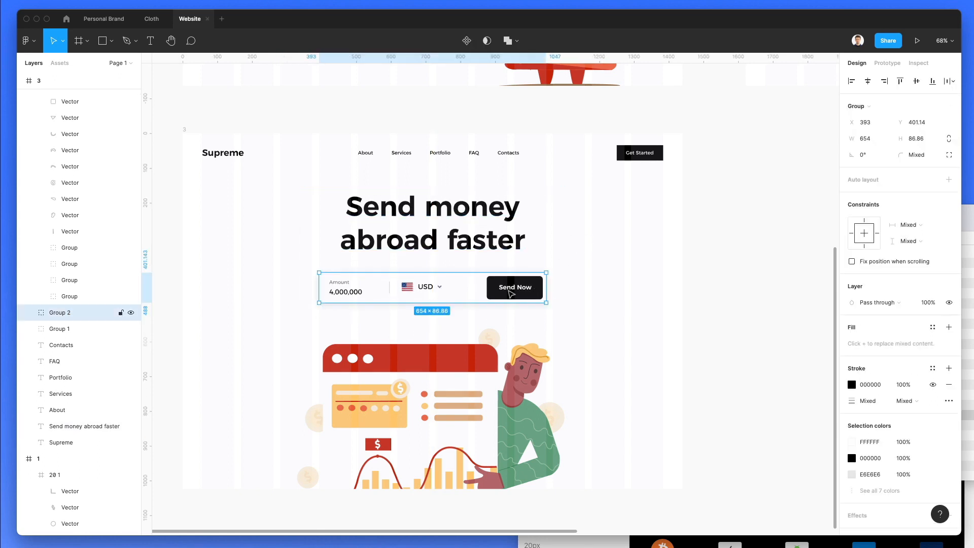
drag(509, 291, 509, 294)
click(650, 278)
scroll(650, 278, down, 3)
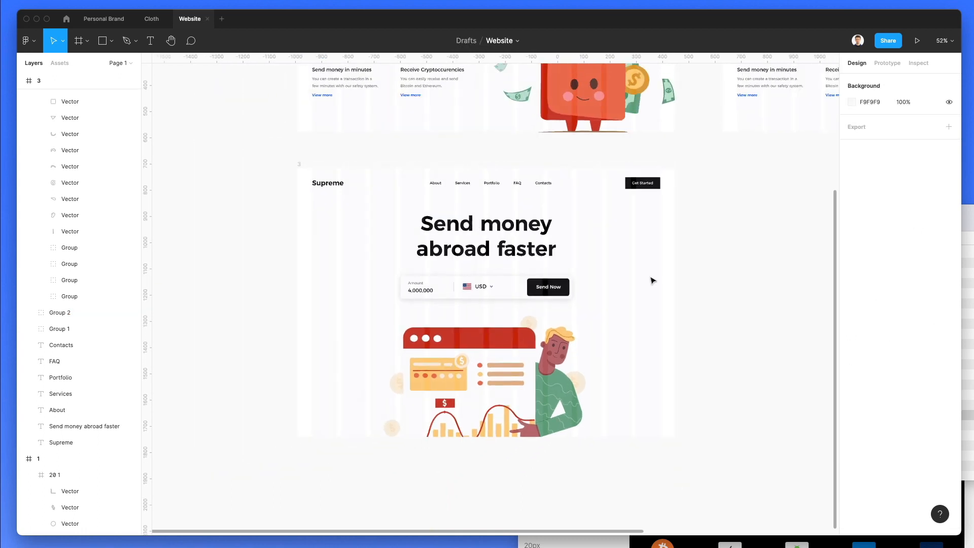
Enlarge the man-with-chart illustration in frame 3 proportionally to about 896 × 671 px, keeping it horizontally centred.
click(518, 415)
drag(491, 469, 489, 481)
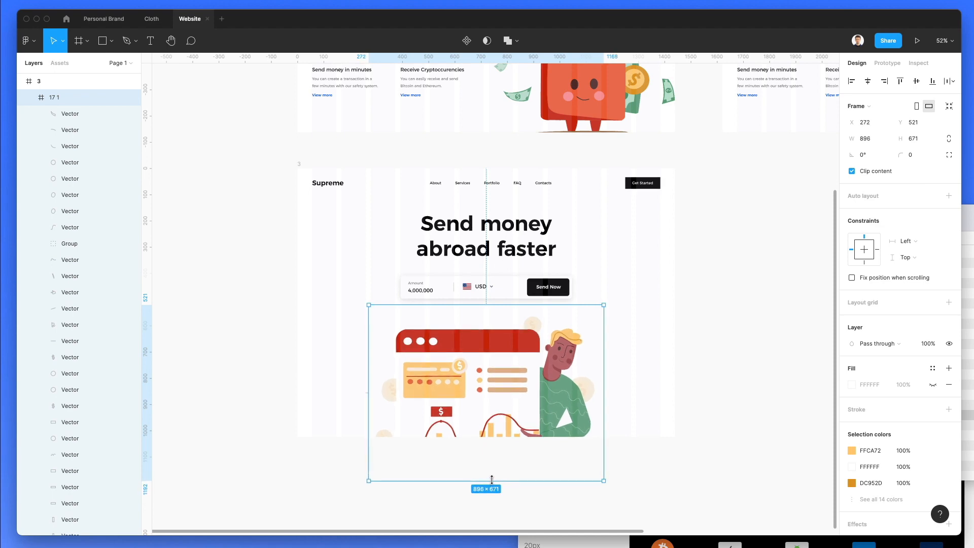
click(668, 344)
scroll(668, 343, down, 3)
scroll(668, 344, down, 3)
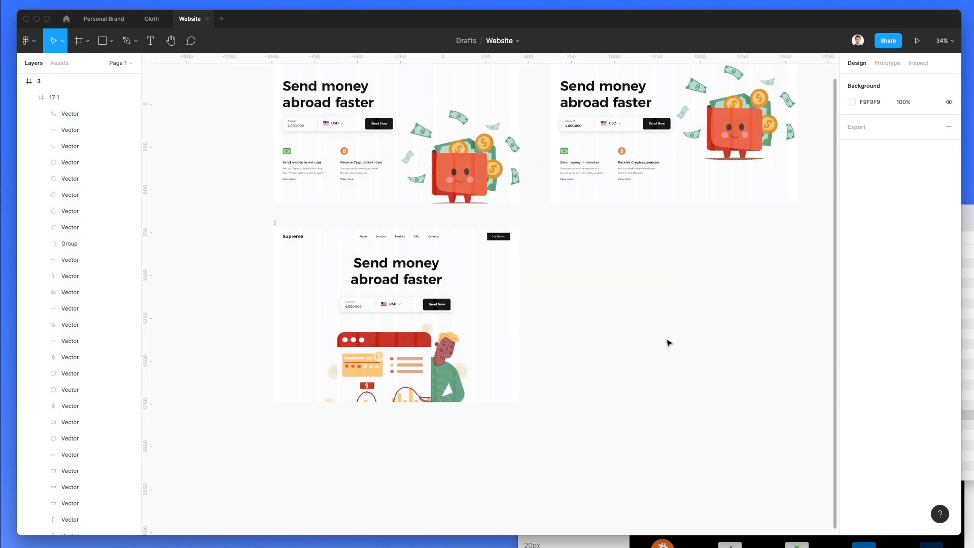
Preview 15.svg in the SVG folder and duplicate frame 1 into the empty space below frame 2.
scroll(668, 343, up, 2)
click(967, 350)
key(Up)
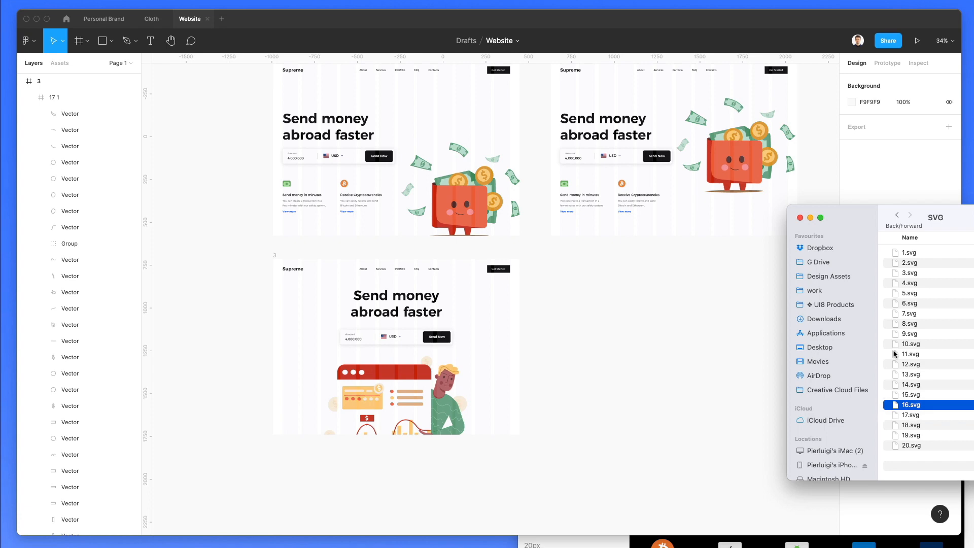
key(space)
key(Up)
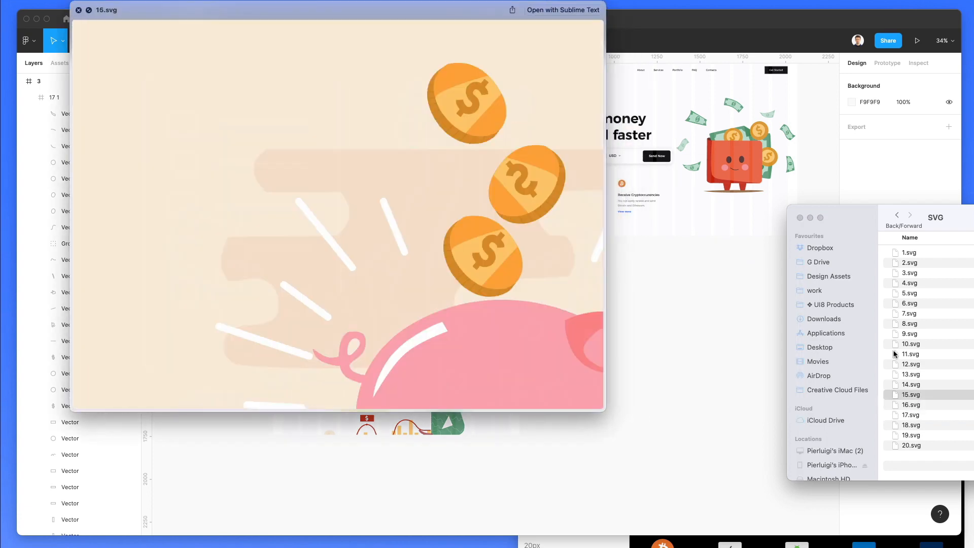
key(space)
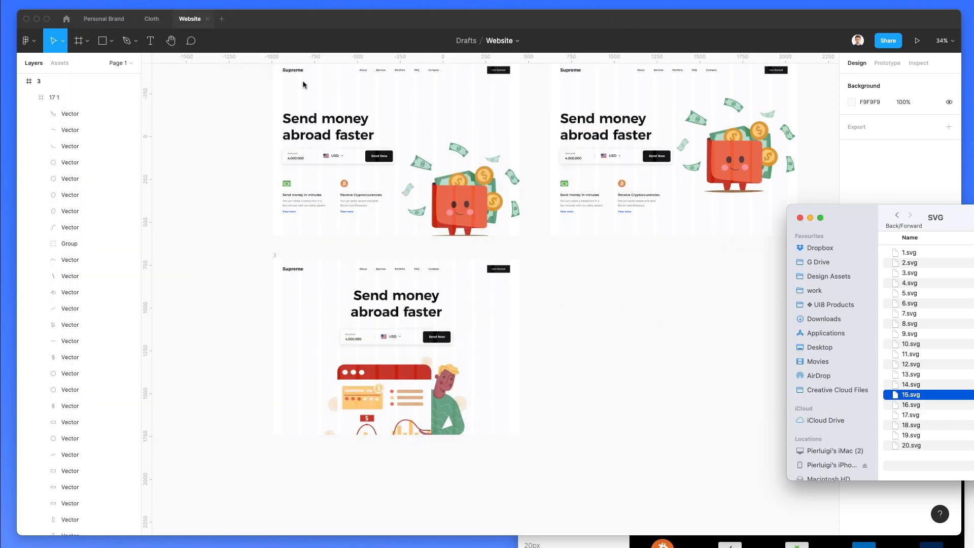
scroll(303, 85, up, 2)
click(302, 84)
click(453, 248)
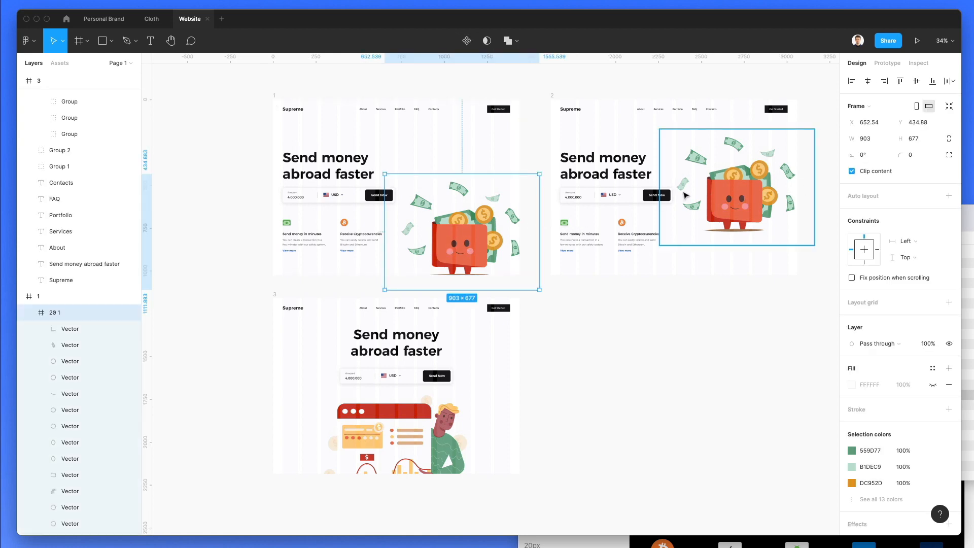
click(617, 278)
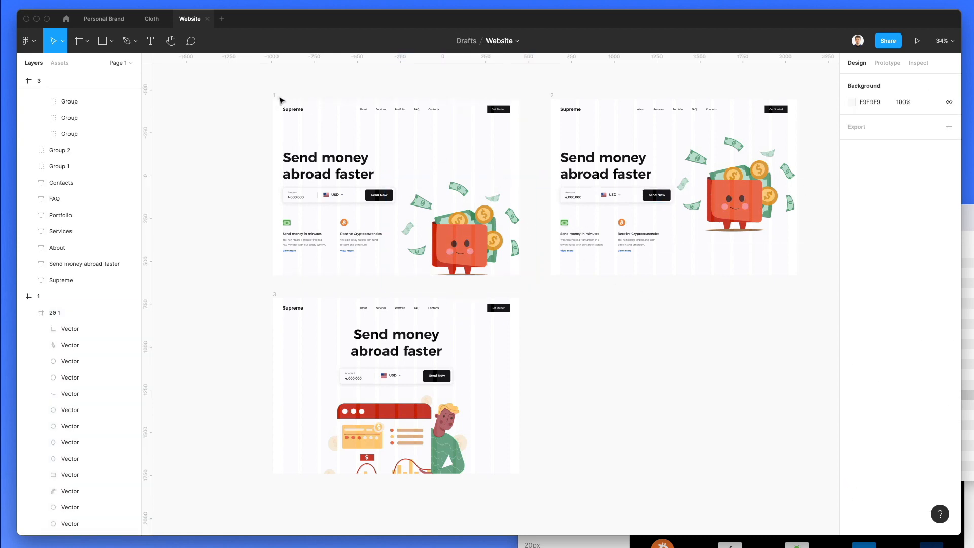
drag(341, 132, 621, 327)
scroll(618, 332, right, 3)
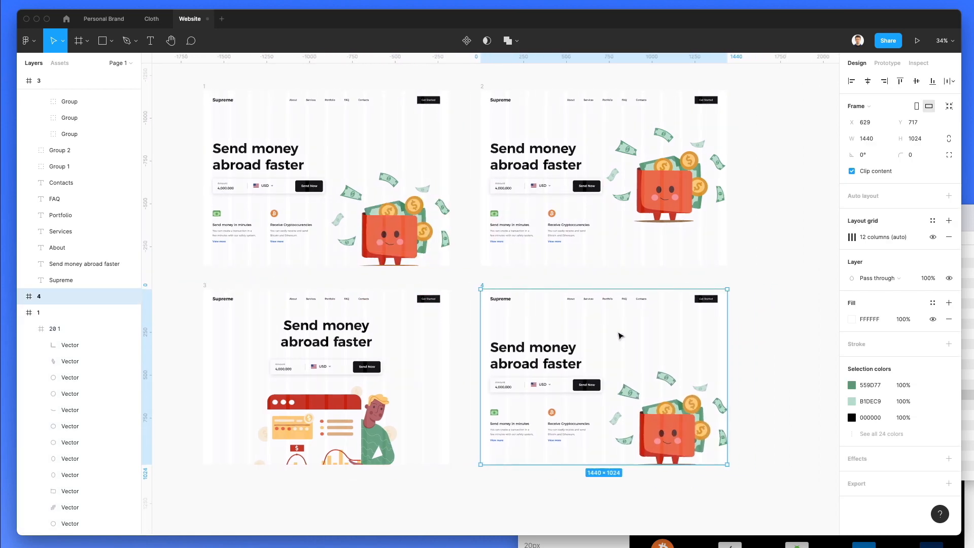
Delete the wallet illustration from frame 4 and place 15.svg from the SVG folder in it.
scroll(619, 335, right, 1)
click(620, 413)
key(BackSpace)
click(967, 395)
drag(937, 395, 644, 406)
Delete the beige background shape of the piggy-bank illustration in frame 4.
double_click(565, 349)
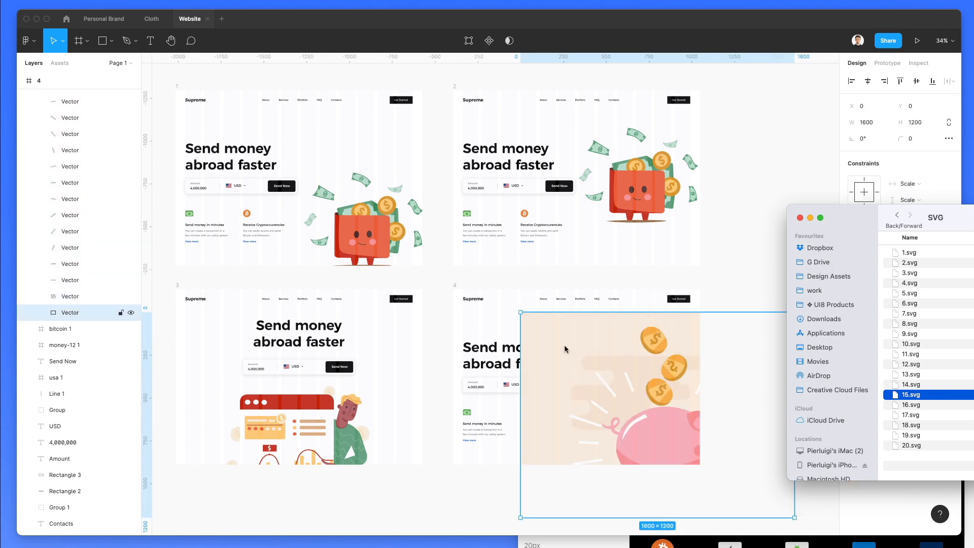
click(571, 339)
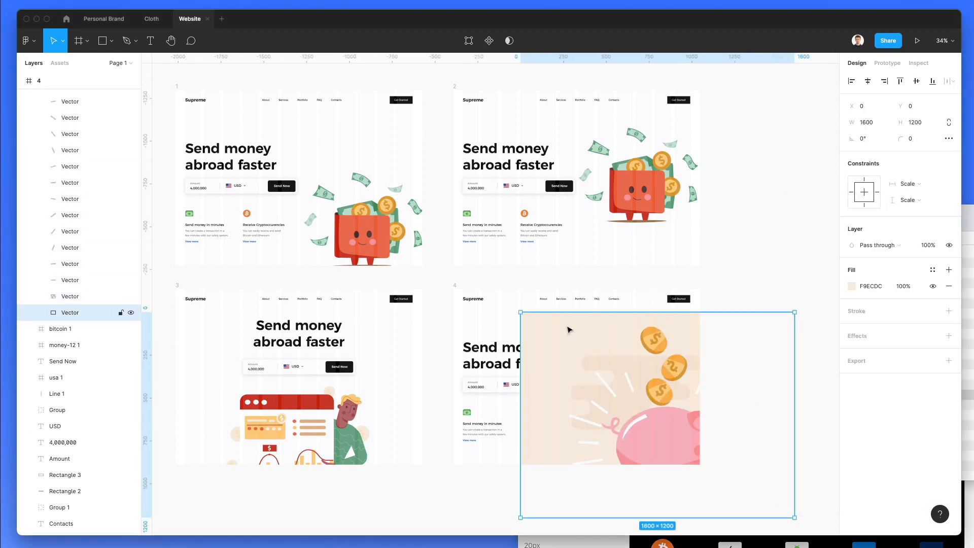
key(Delete)
Scale the piggy-bank illustration to about 962 × 722 px and centre it vertically beside the text in frame 4.
click(772, 324)
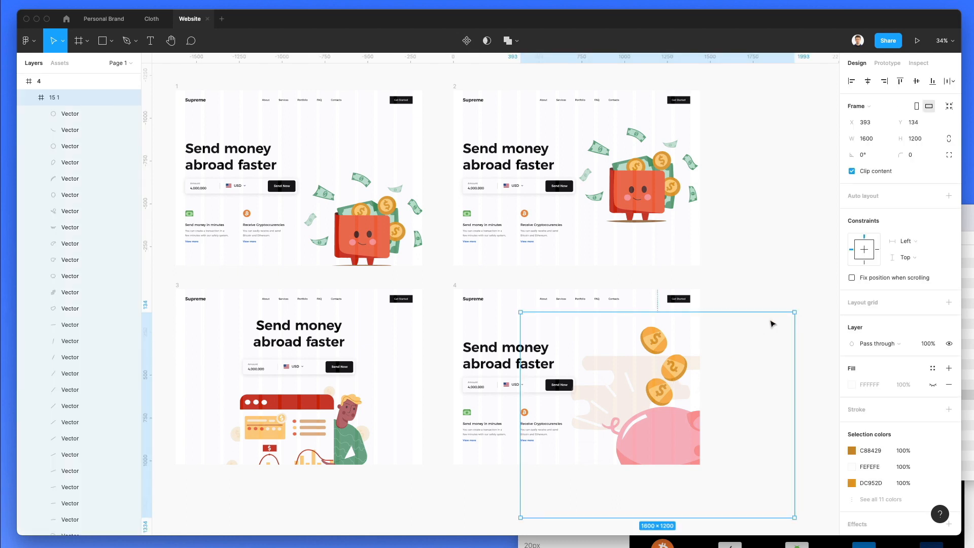
drag(773, 313, 760, 361)
drag(682, 393, 662, 361)
click(916, 81)
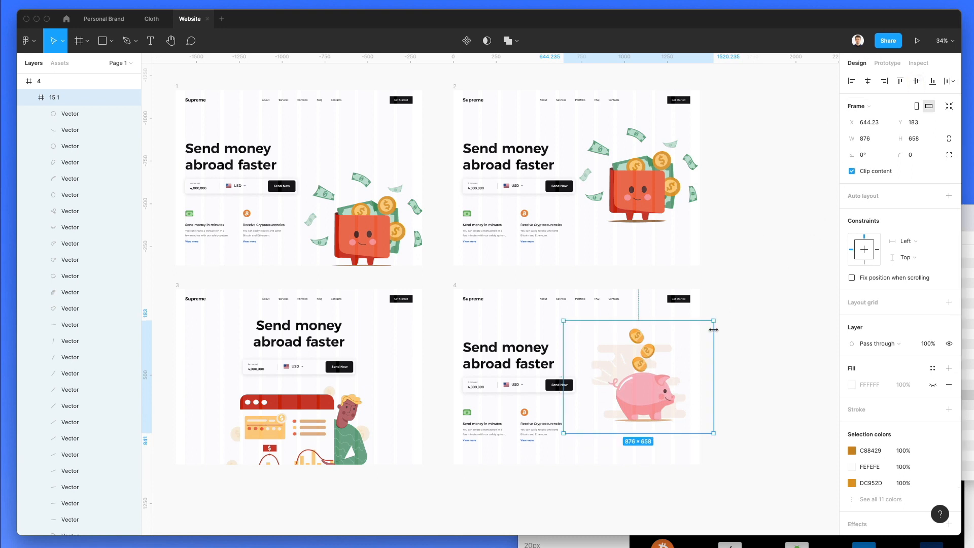
drag(713, 321, 719, 317)
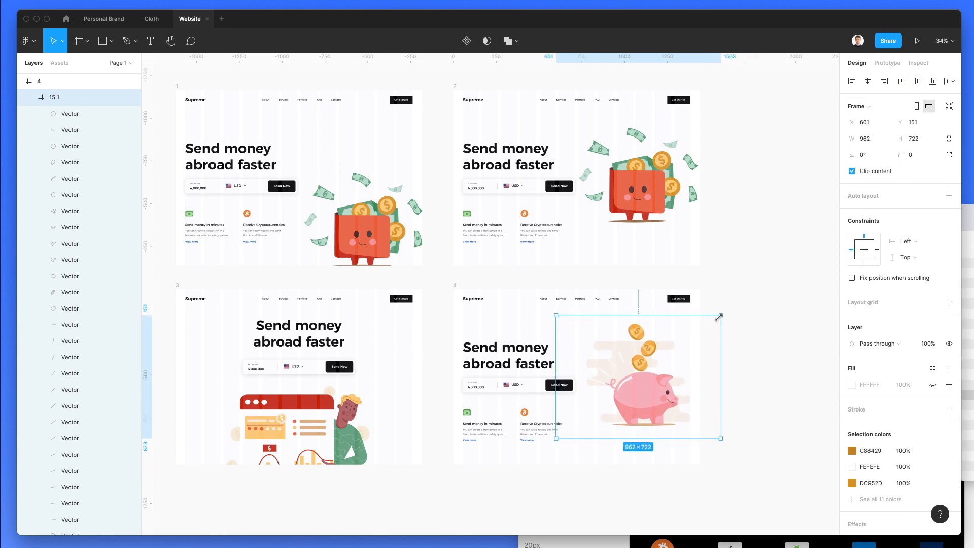
click(760, 302)
drag(646, 354, 646, 354)
click(734, 341)
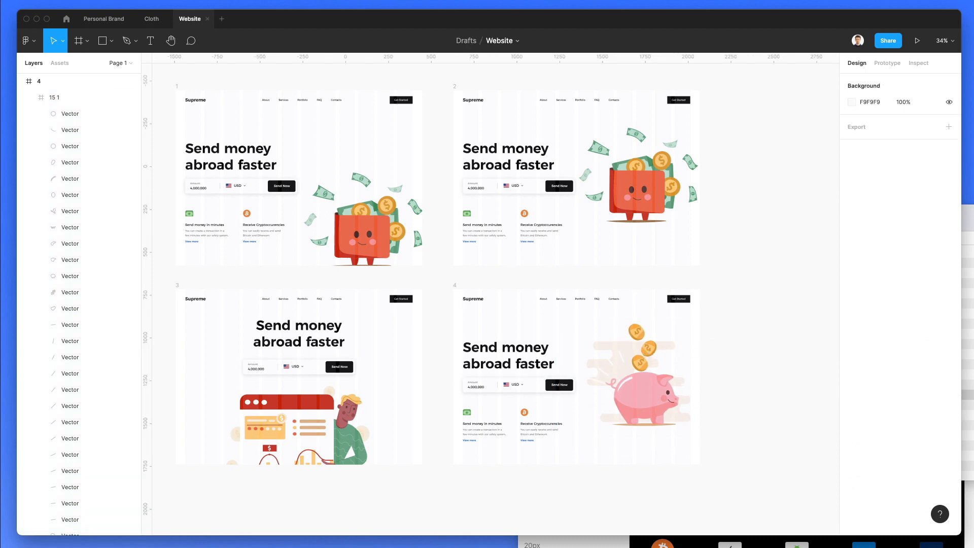
Preview the SVG folder's illustrations up to 12.svg and delete the wallet illustration from frame 1.
click(969, 345)
click(911, 384)
key(space)
key(Up)
key(Up)
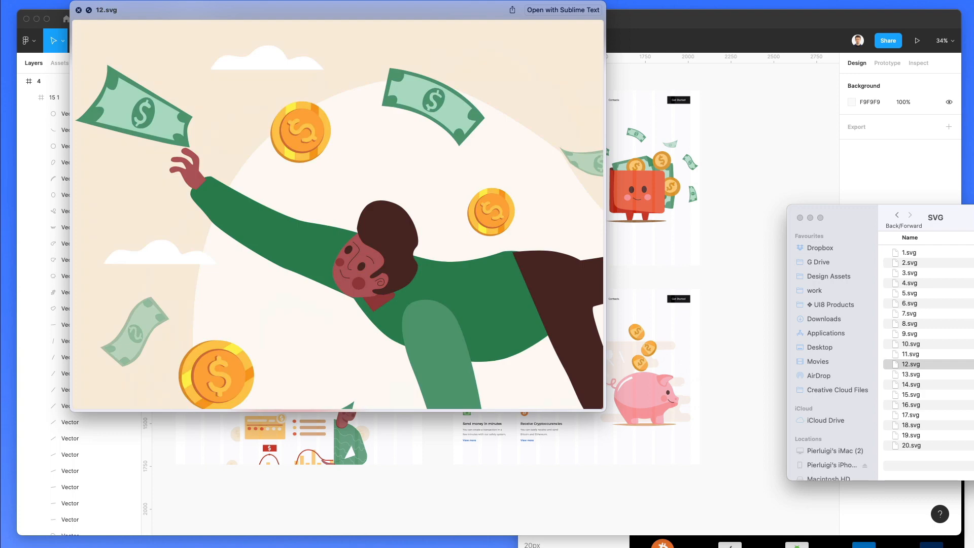
key(space)
click(357, 239)
click(358, 239)
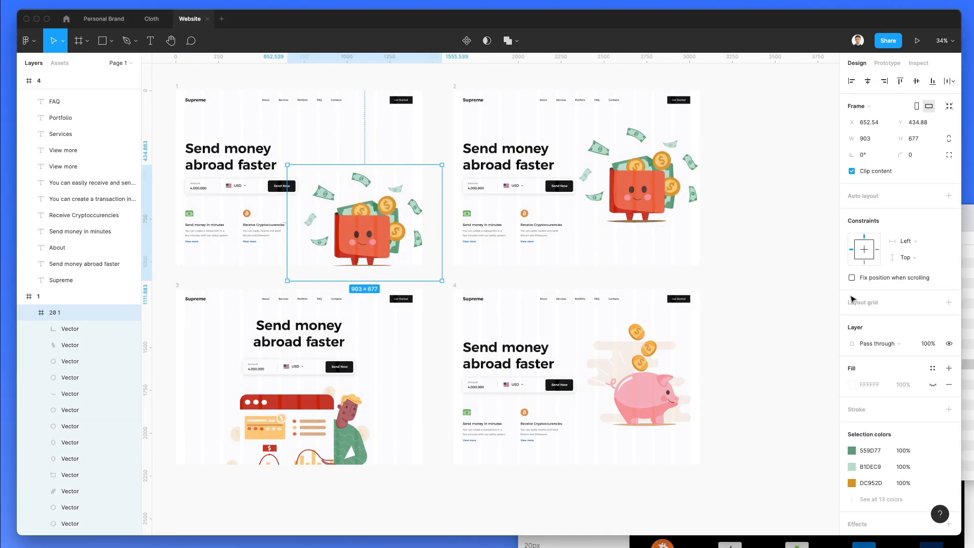
key(Delete)
Place 12.svg in frame 1 and delete the illustration's beige background shape.
click(911, 365)
drag(912, 373, 325, 203)
scroll(290, 151, up, 2)
scroll(290, 151, up, 1)
scroll(341, 212, up, 3)
double_click(337, 211)
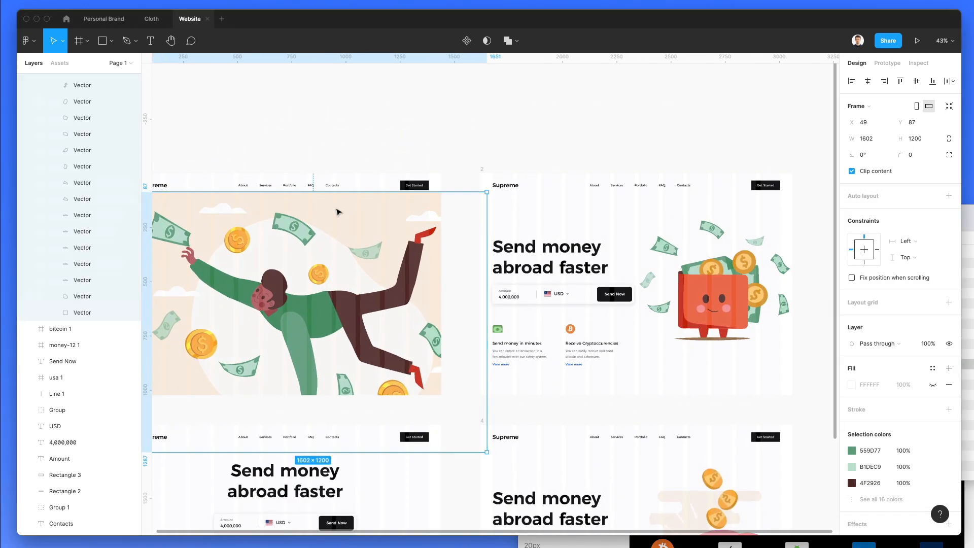
key(Delete)
scroll(336, 208, left, 3)
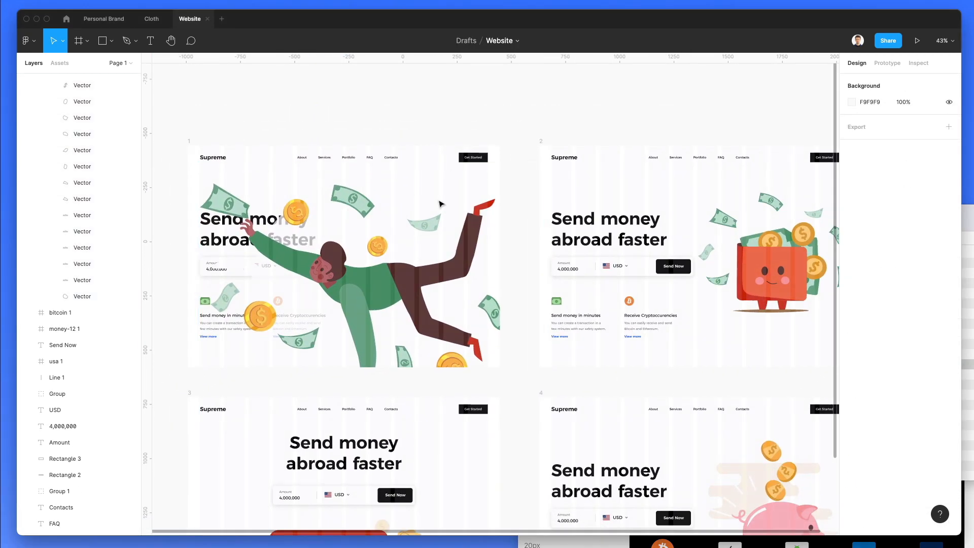
Scale the flying-man illustration in frame 1 to about 1053 × 788 px and move it up to Y 157.
click(313, 261)
drag(199, 165, 370, 252)
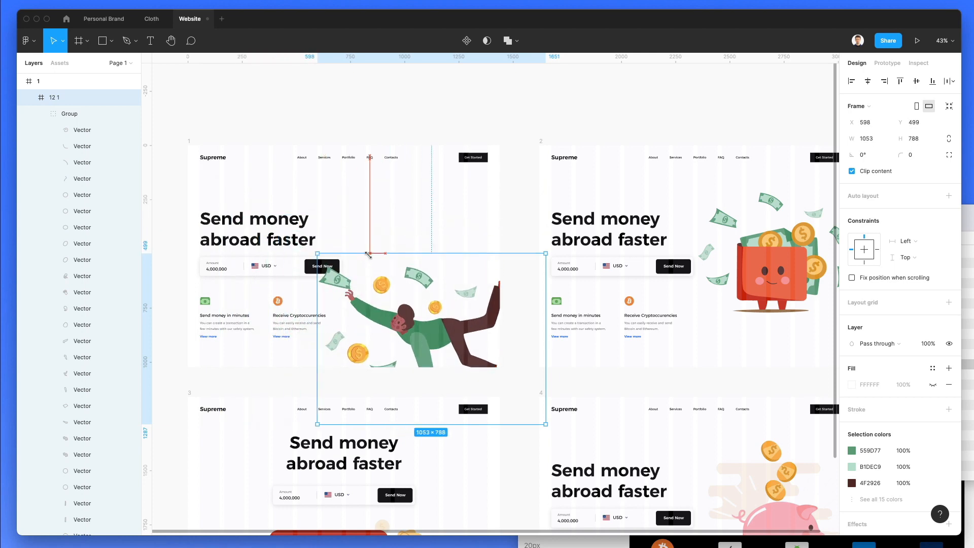
drag(406, 300, 406, 226)
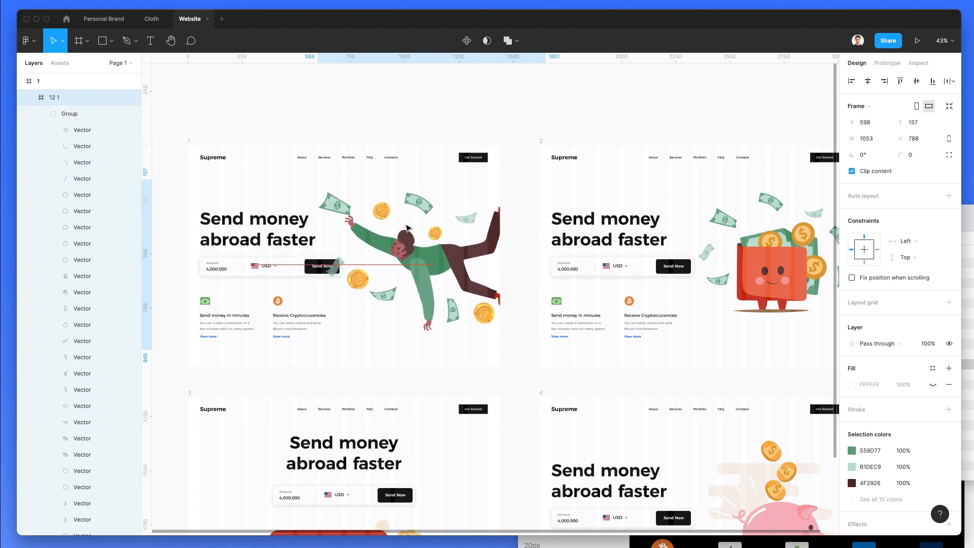
Delete the faint banknote and cloud parts of the flying-man illustration that overlap the Send Now button.
scroll(329, 253, up, 3)
drag(315, 246, 347, 302)
drag(305, 258, 311, 278)
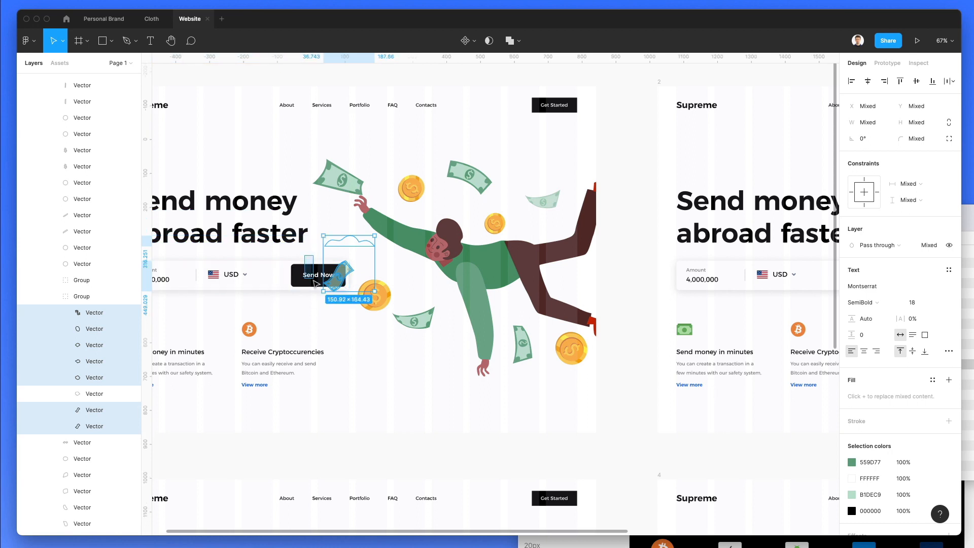
key(Delete)
click(351, 270)
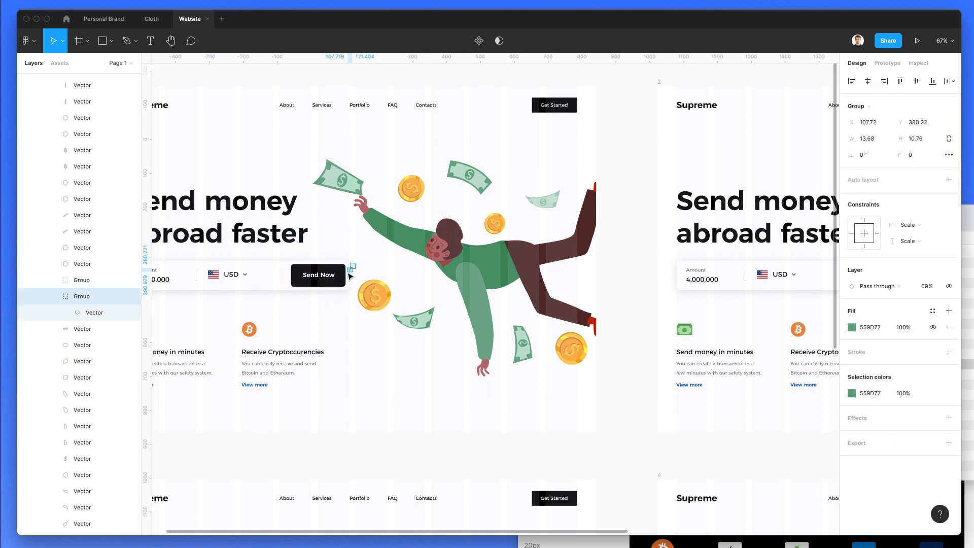
key(Delete)
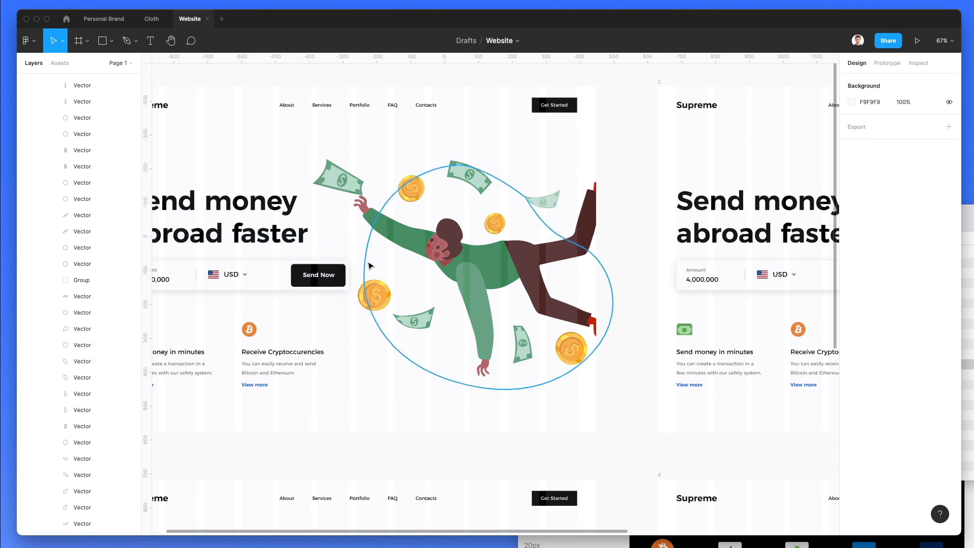
Nudge the flying-man illustration in frame 1 to X 617 and Y 167, clear of the heading and amount card.
scroll(462, 264, down, 2)
click(461, 266)
click(594, 272)
scroll(591, 253, left, 2)
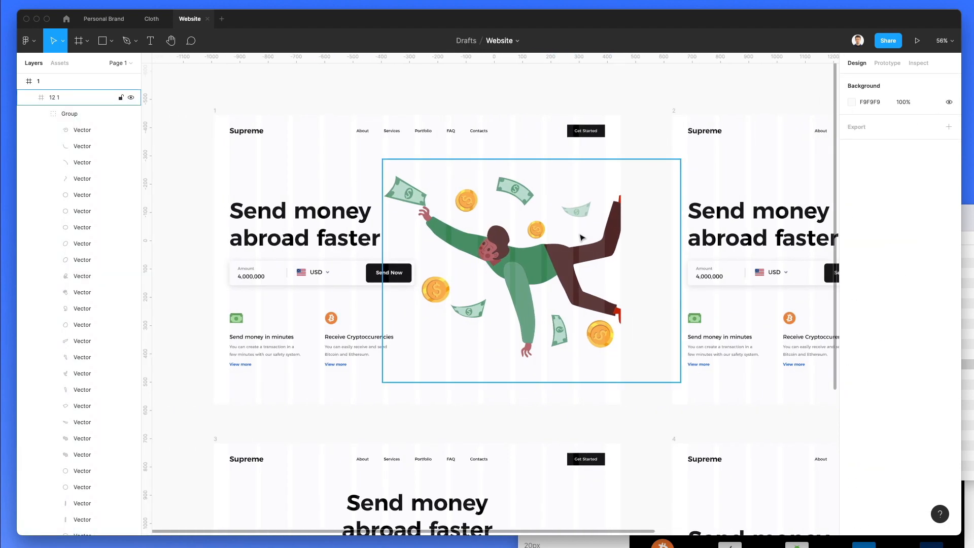
click(580, 213)
key(shift+Right)
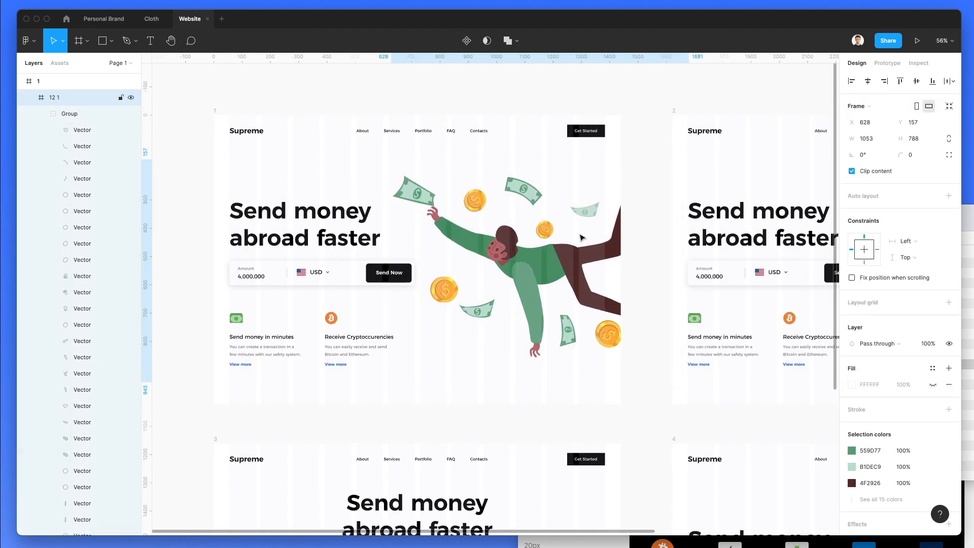
key(Left)
key(shift+Left)
key(shift+Down)
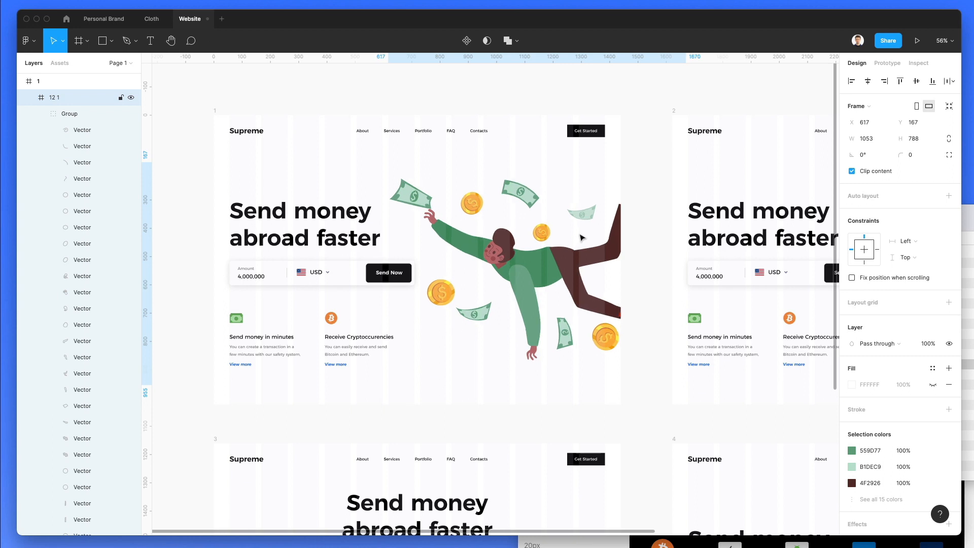
Centre the flying-man illustration vertically in frame 1 and nudge it to X 606 and Y 149.
click(917, 82)
key(shift+Down)
key(shift+Down)
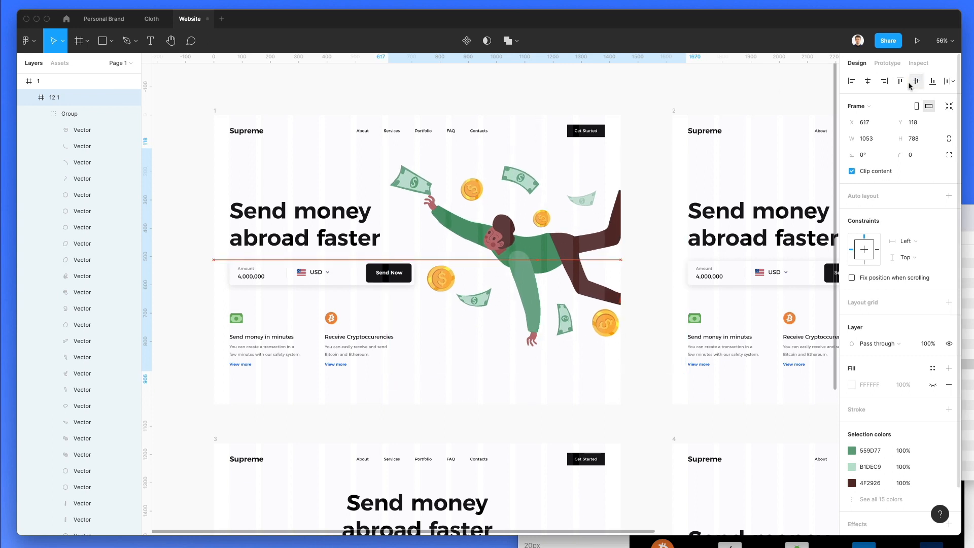
key(shift+Left)
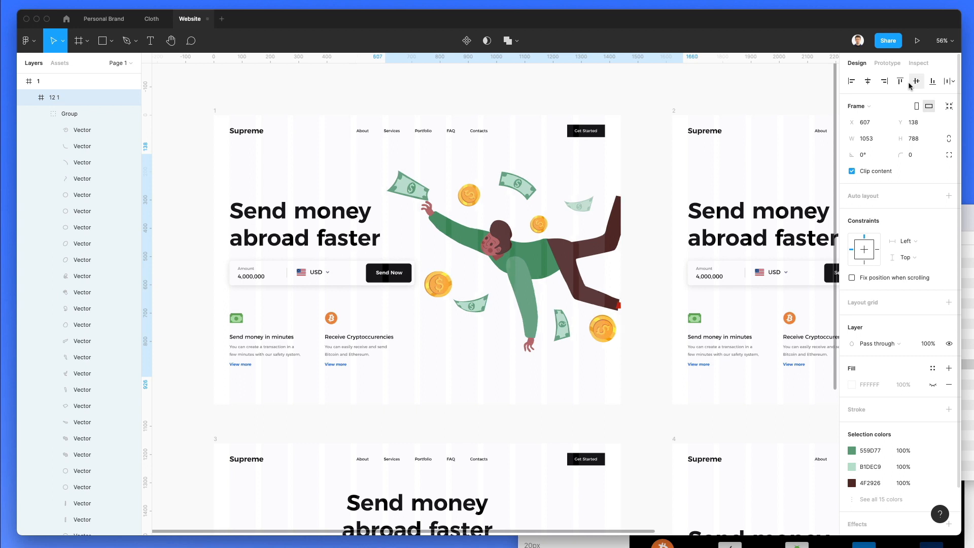
key(Left)
key(shift+Down)
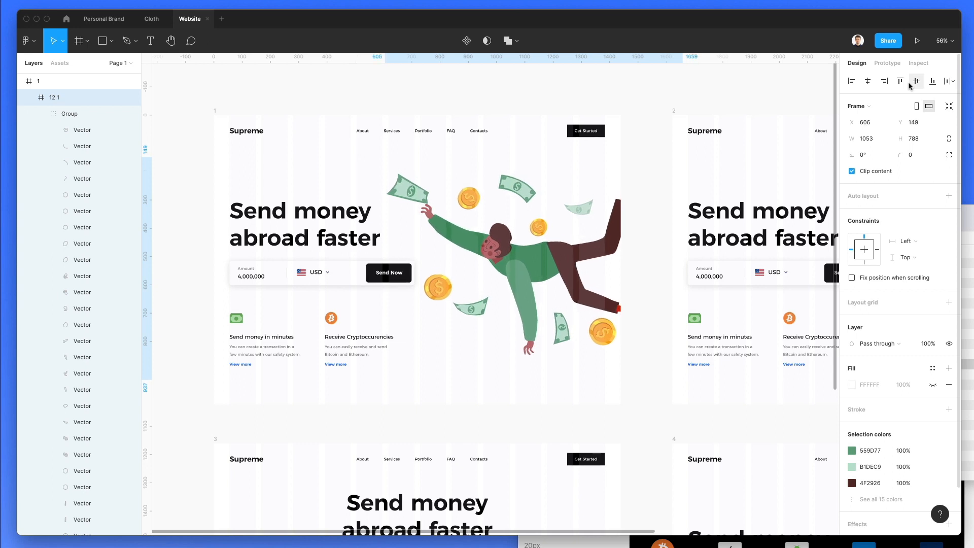
scroll(587, 168, down, 5)
click(615, 108)
scroll(615, 108, right, 5)
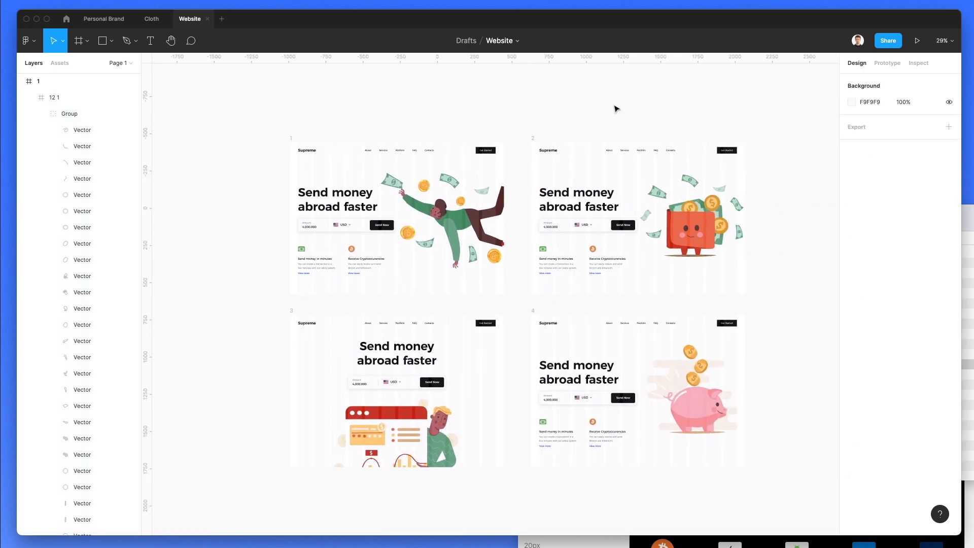
scroll(560, 184, up, 3)
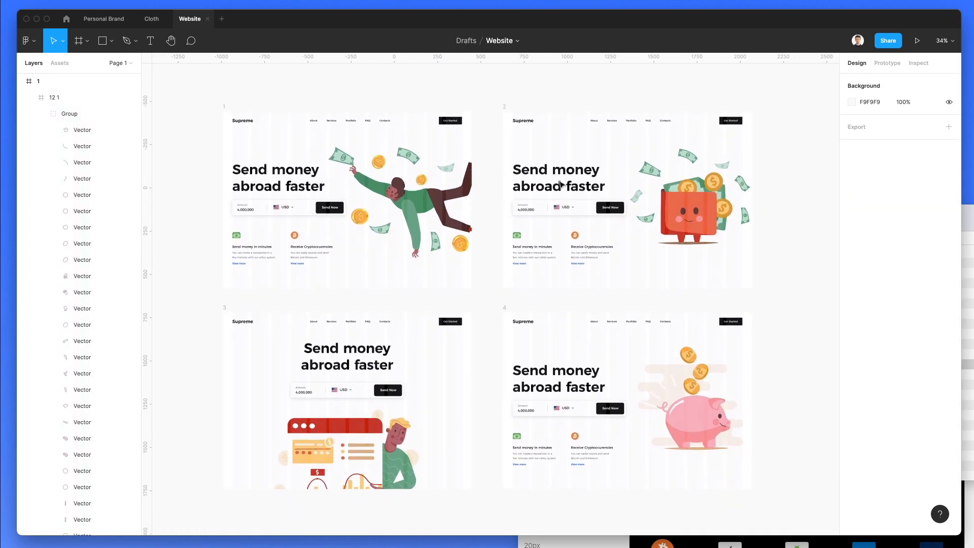
scroll(553, 184, down, 2)
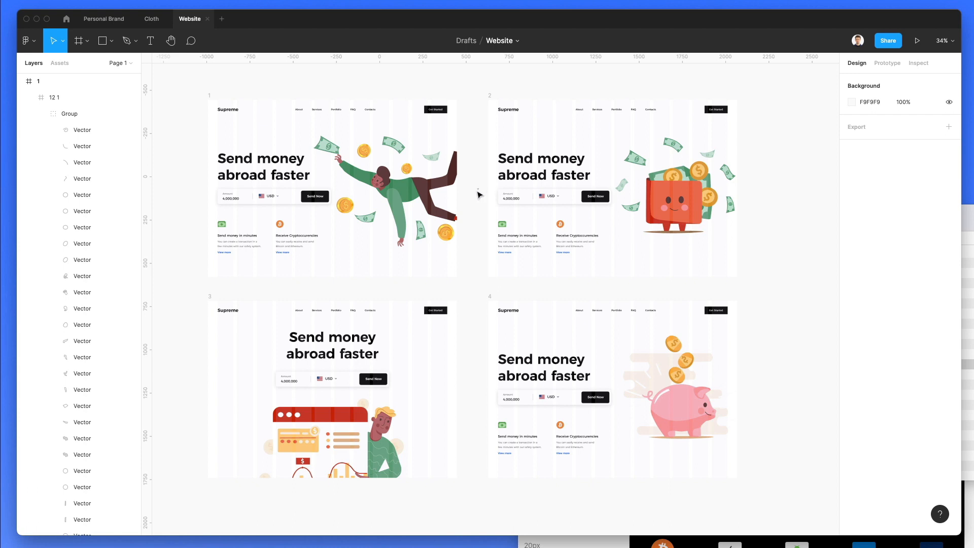